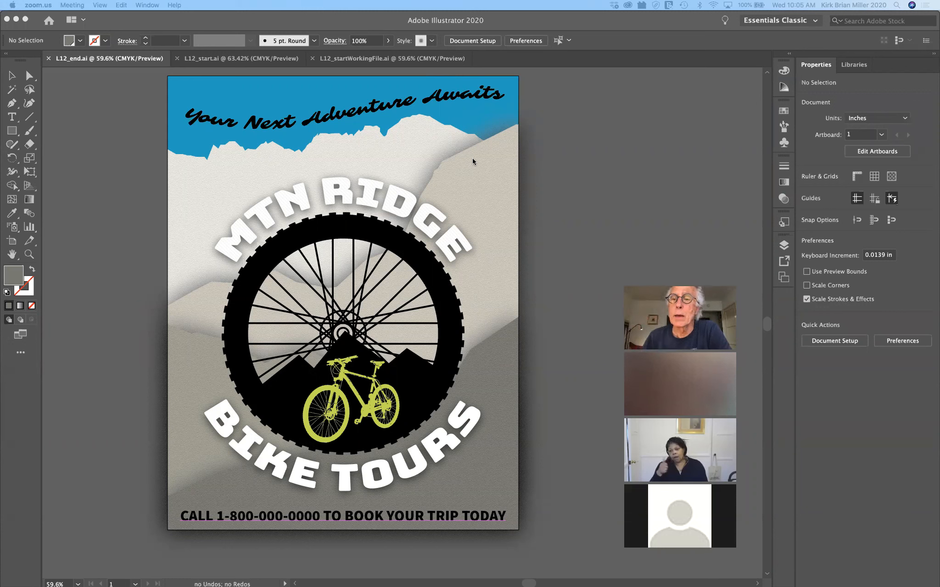
Briefly open and close the Transparency and Graphic Styles panels
left_click(783, 201)
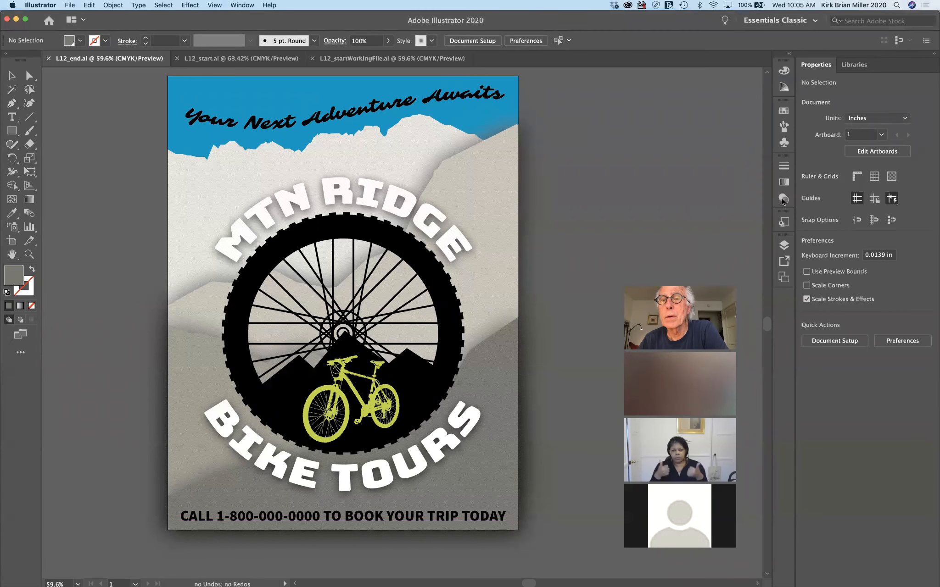
left_click(783, 200)
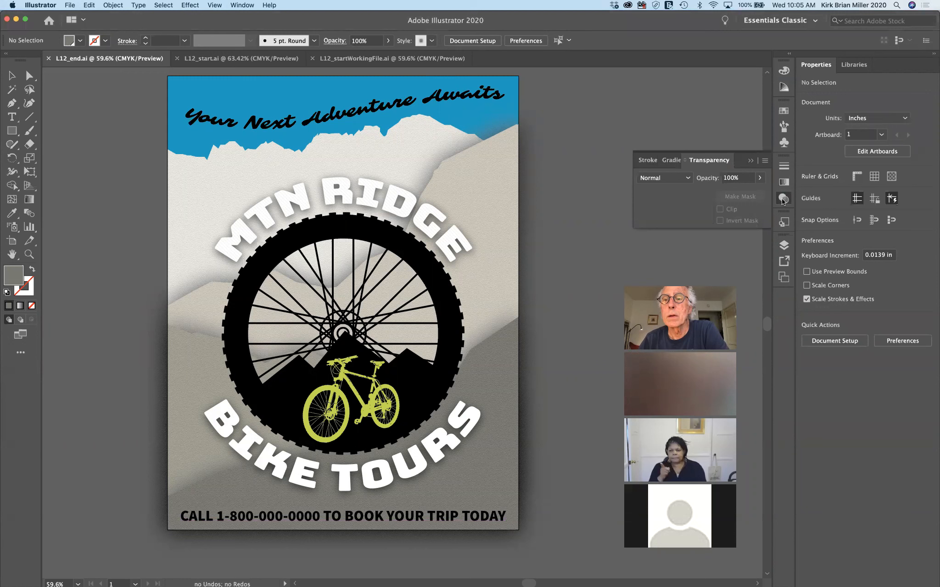
left_click(783, 201)
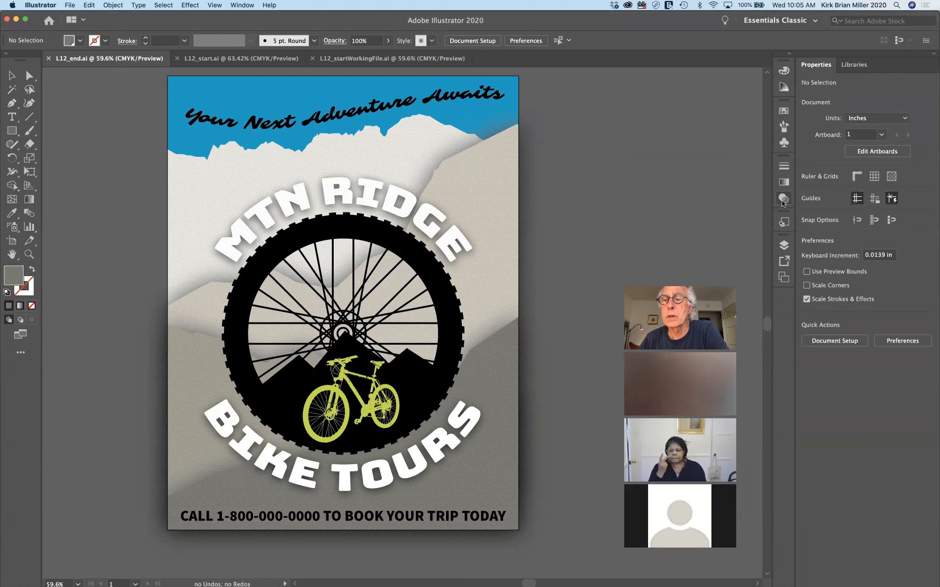
left_click(783, 223)
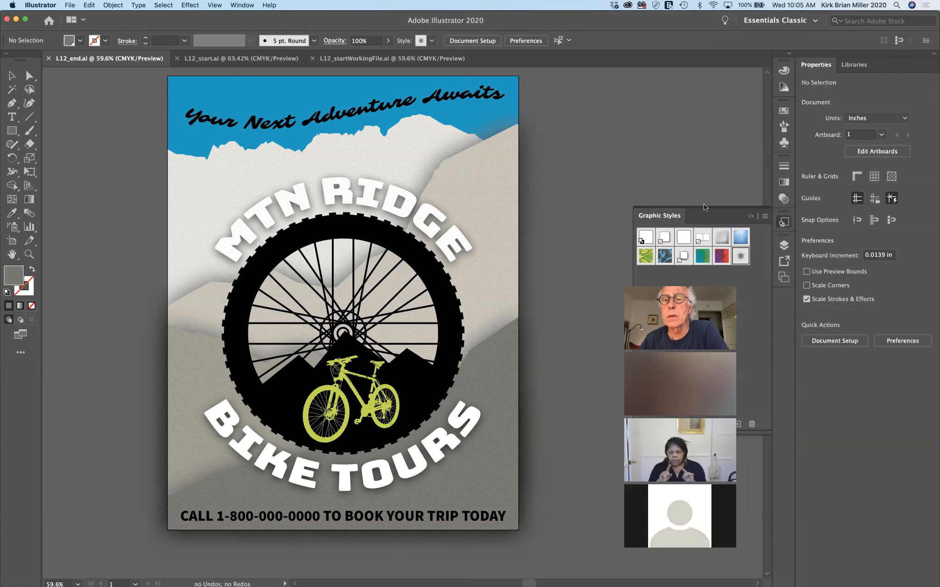
left_click(750, 215)
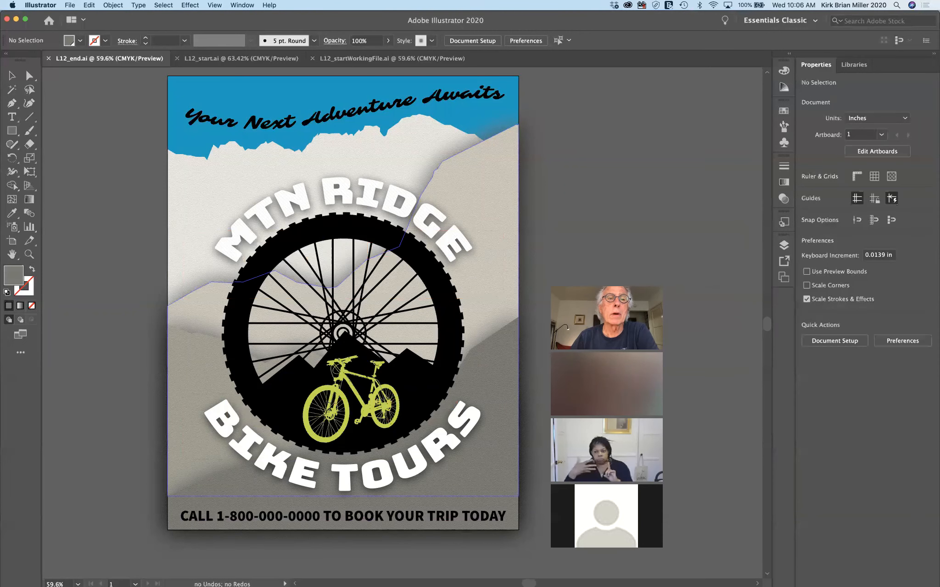
Show the Appearance panel at the right side and switch to the L12_start.ai document
left_click(242, 5)
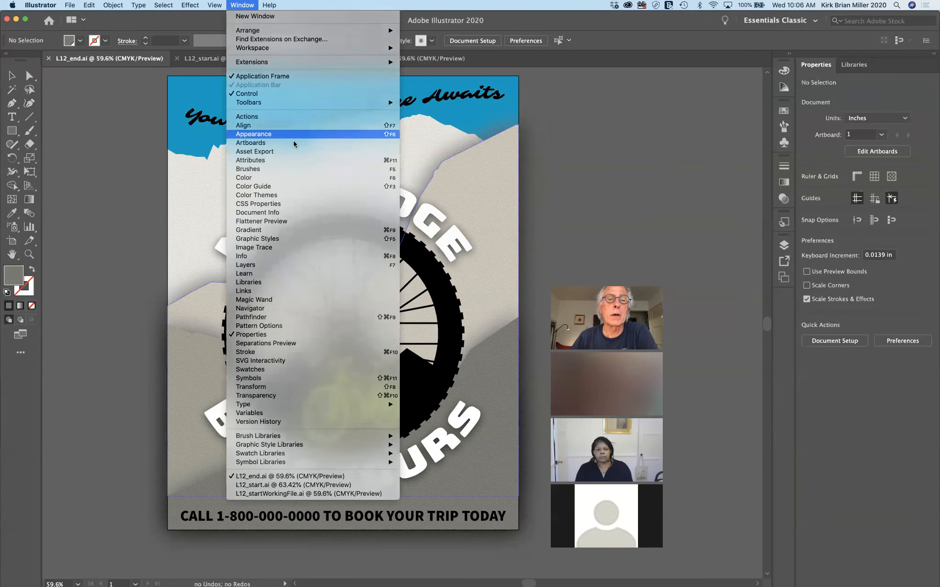
left_click(266, 134)
left_click_drag(215, 116, 717, 89)
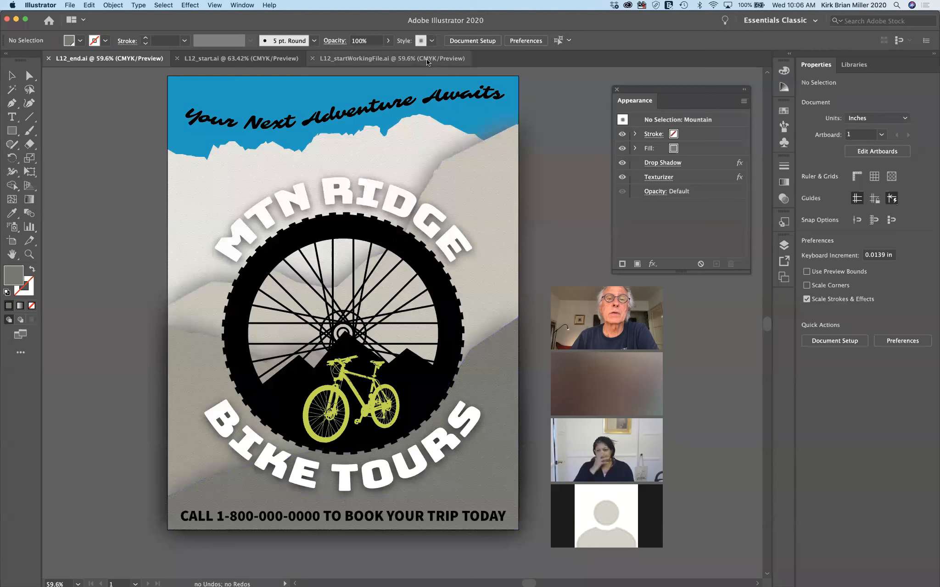
left_click(227, 58)
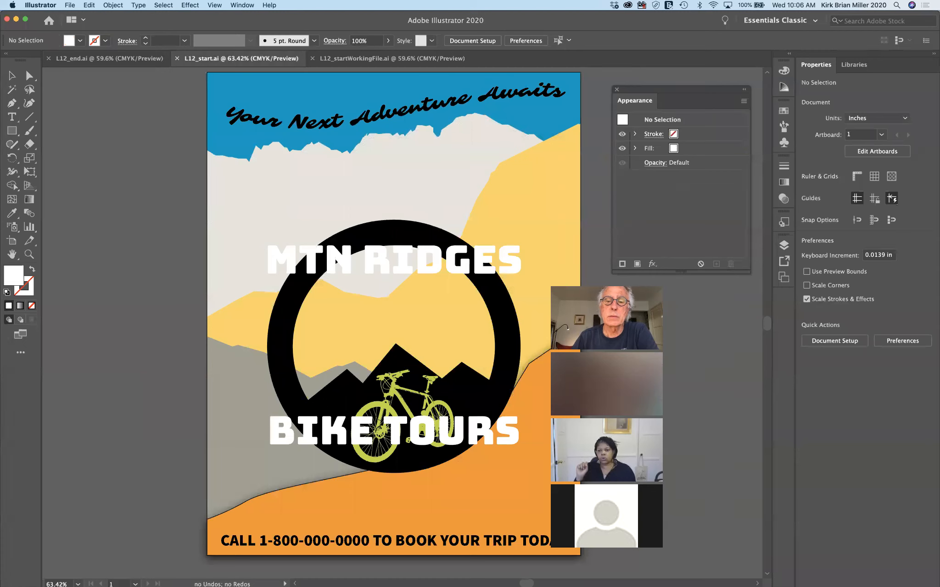
Select the orange foreground hill at the bottom of the poster
left_click_drag(643, 285, 703, 292)
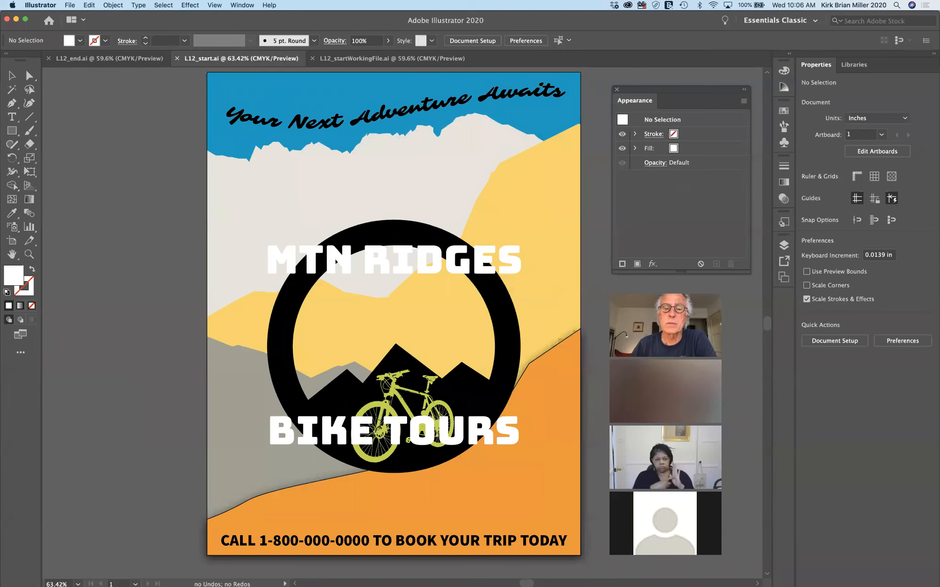
left_click(564, 401)
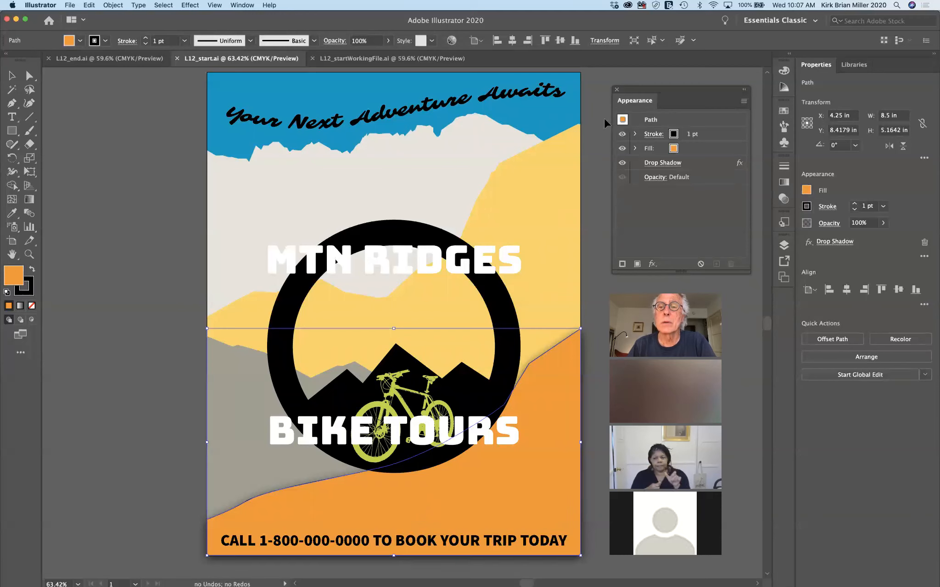
left_click(622, 135)
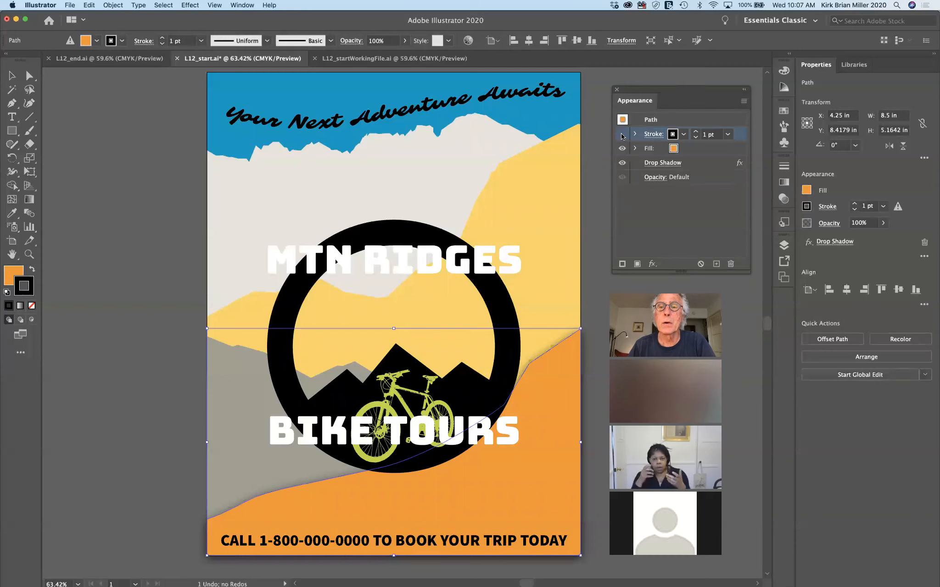
left_click(622, 135)
left_click(622, 149)
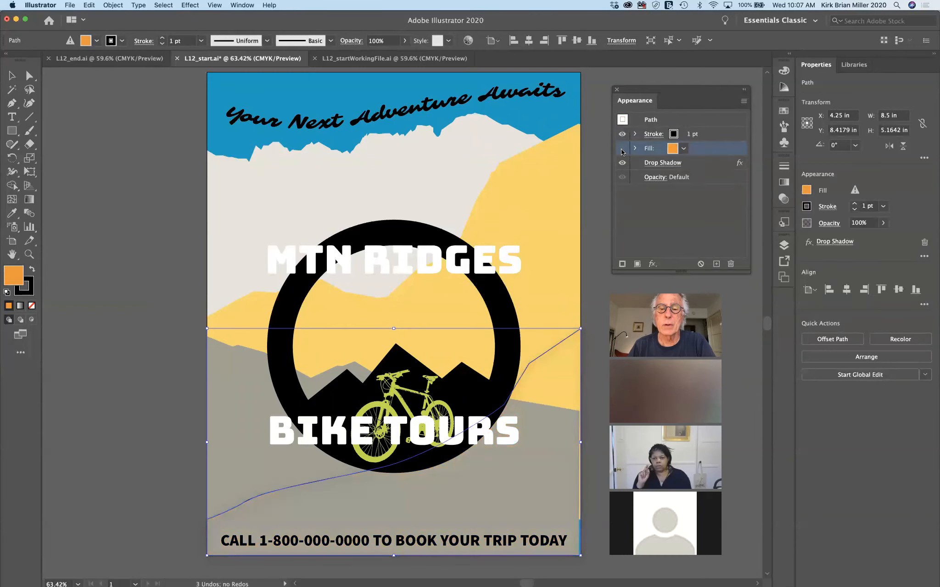
left_click(622, 149)
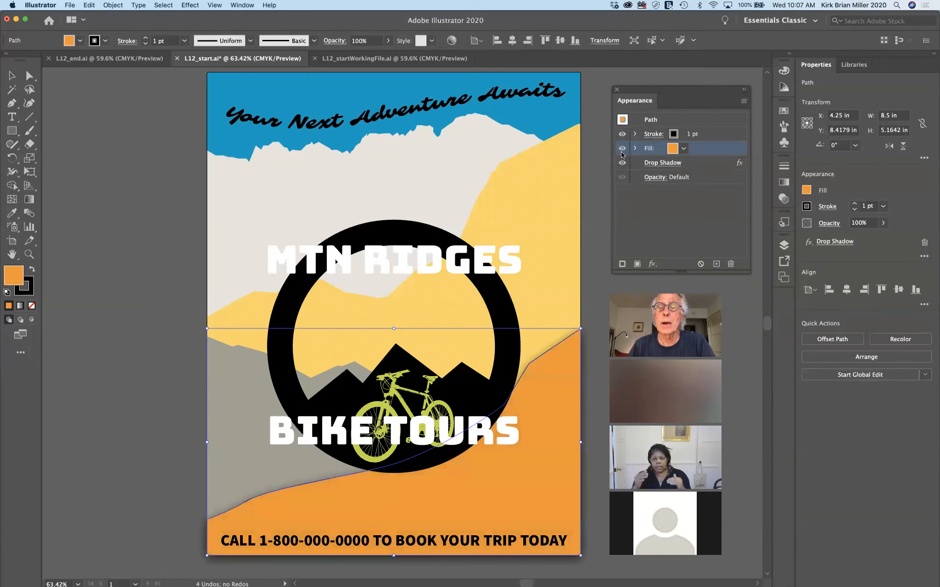
left_click(622, 162)
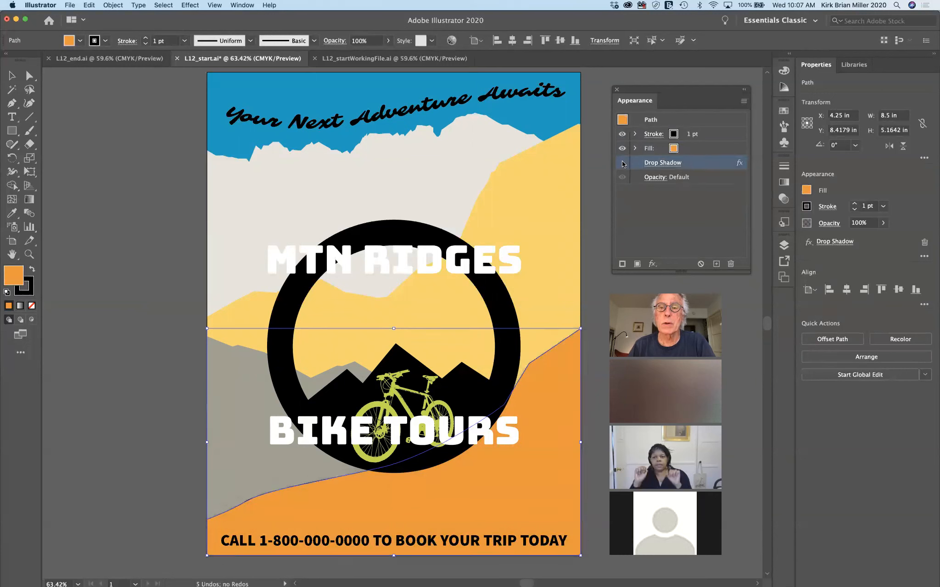
left_click(622, 163)
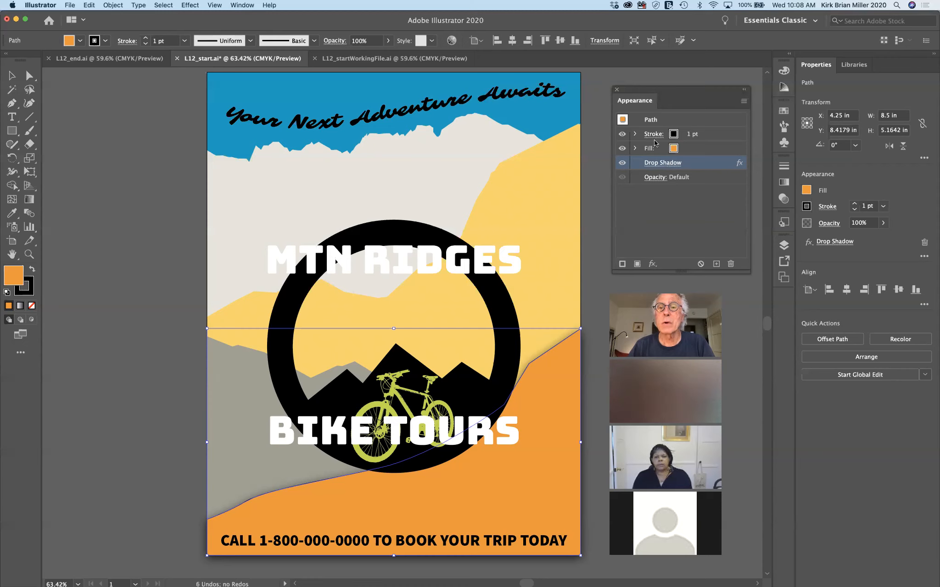
Set the orange hill's stroke colour to None with a 0 pt weight
left_click(674, 135)
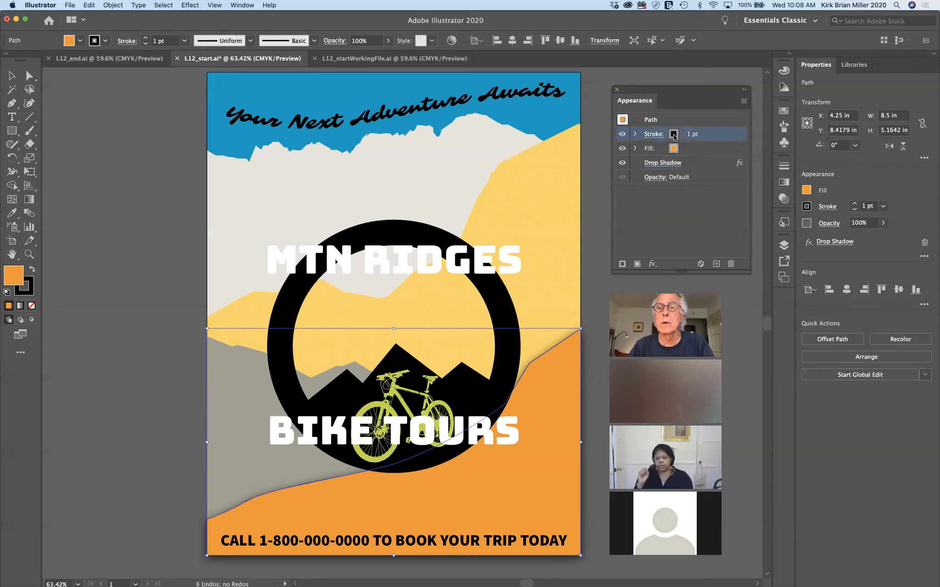
left_click(683, 134)
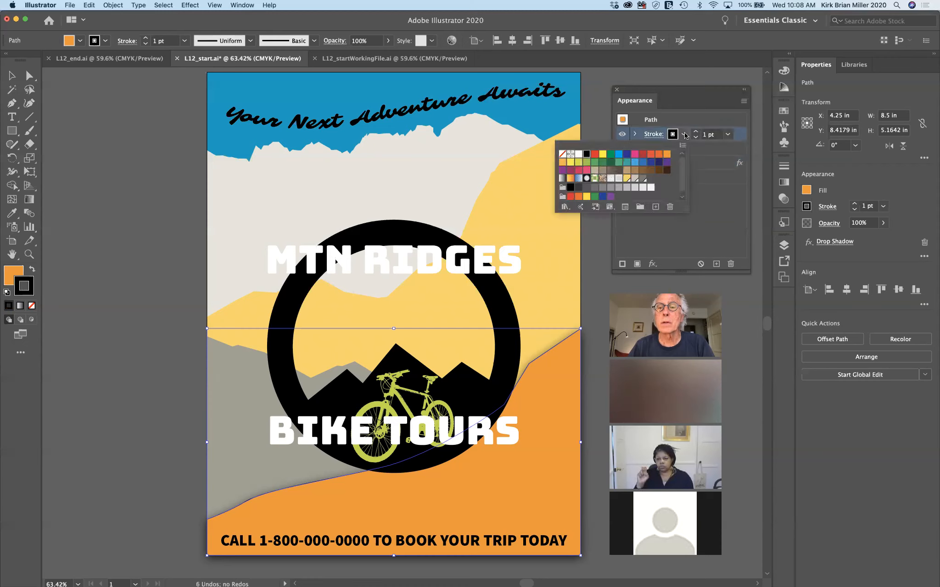
left_click(562, 154)
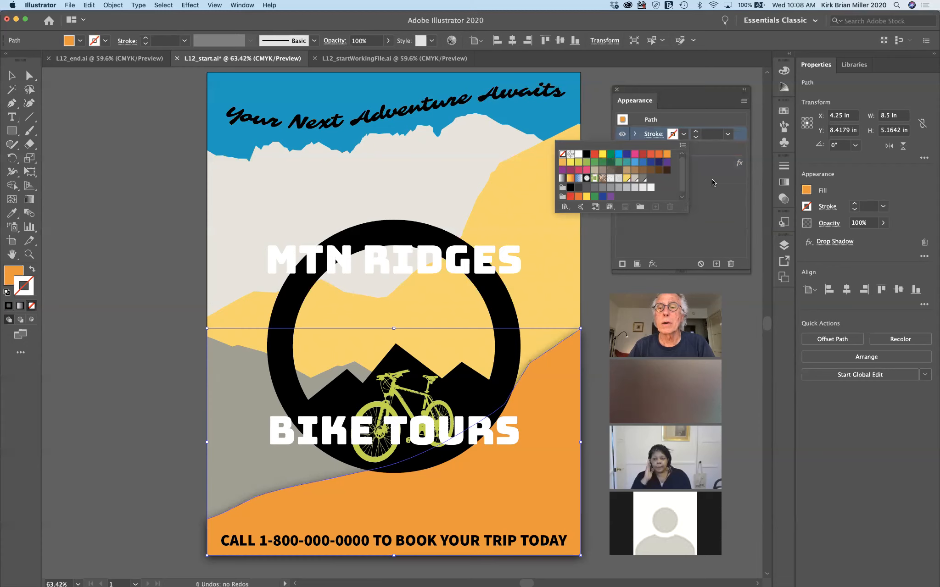
left_click(735, 139)
left_click(712, 138)
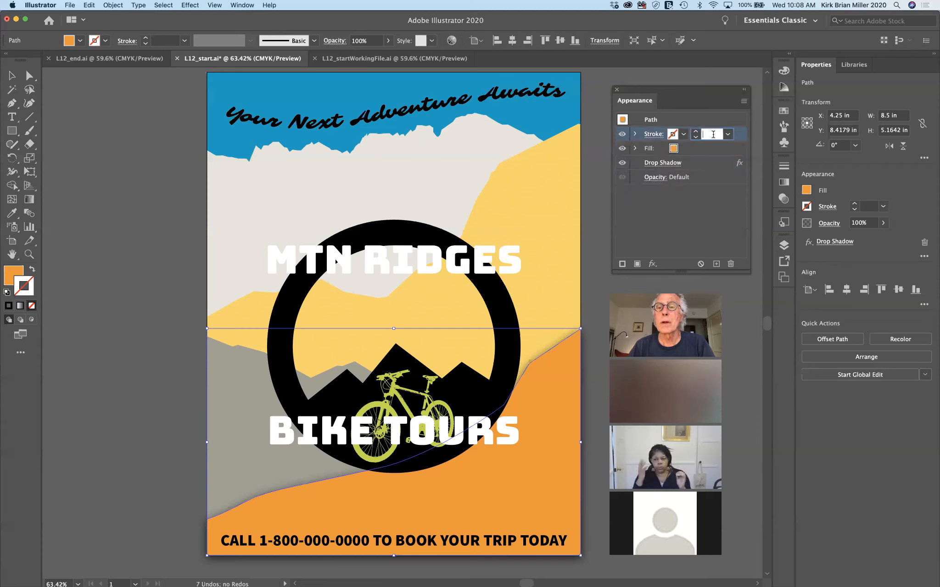
type("0")
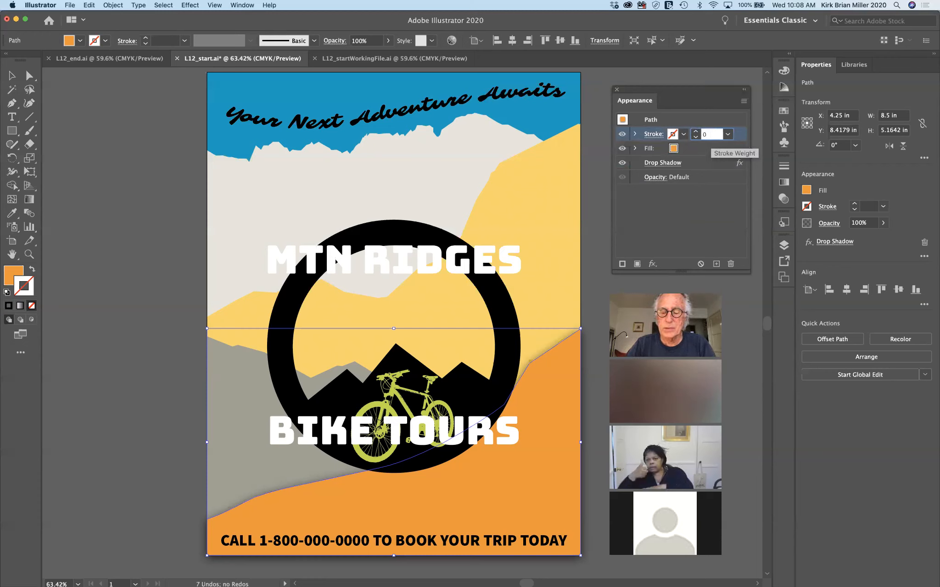
type("t")
key("Return")
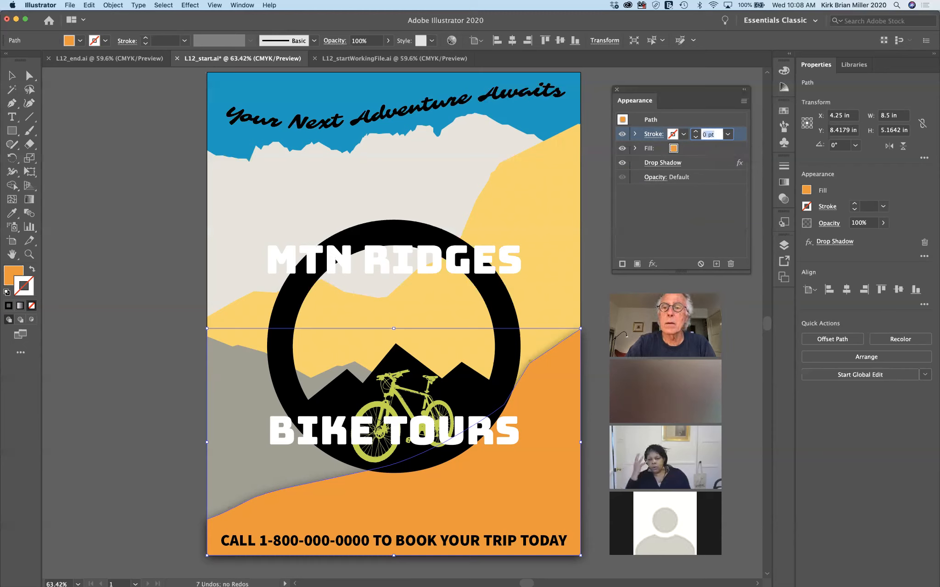
left_click(706, 222)
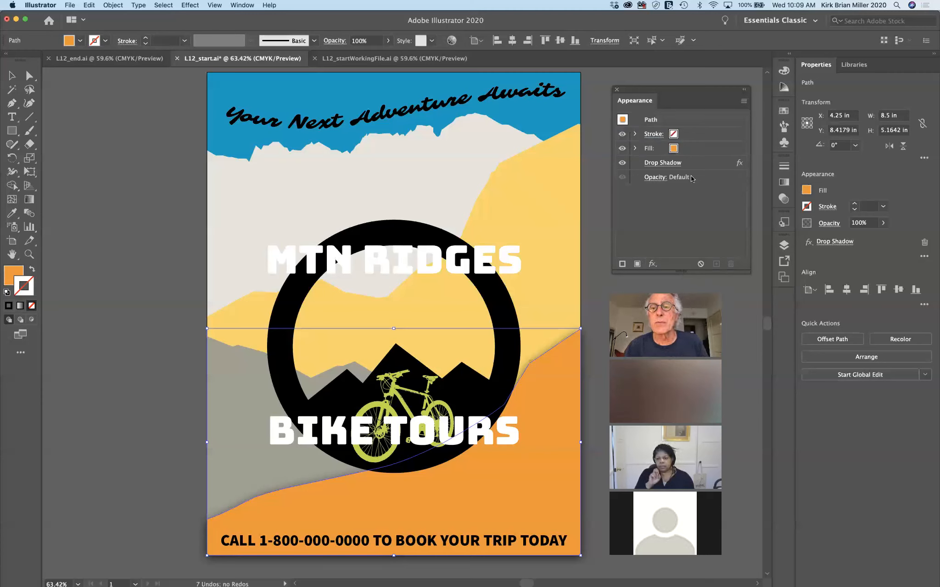
Change the hill's orange fill to the beige Mountain1 swatch
left_click(674, 149)
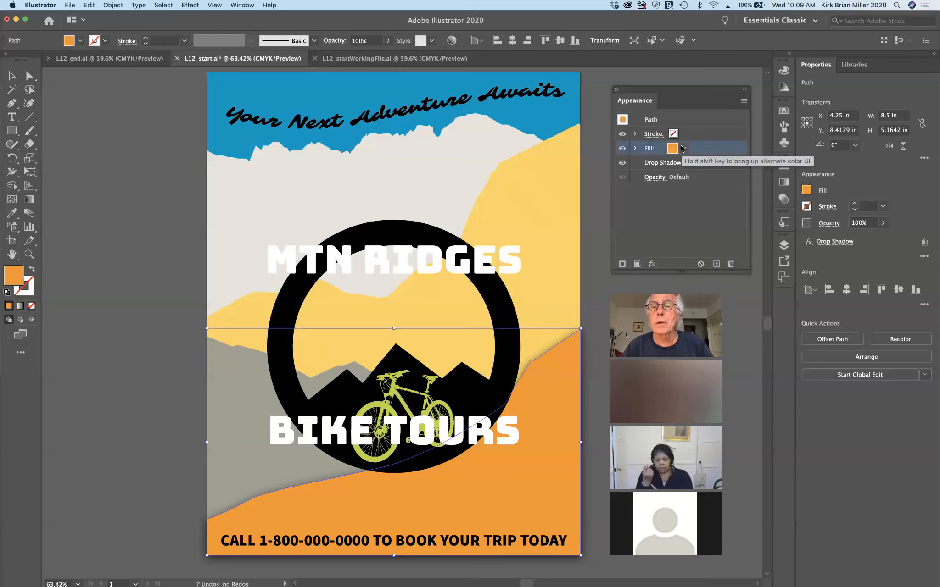
left_click(683, 148)
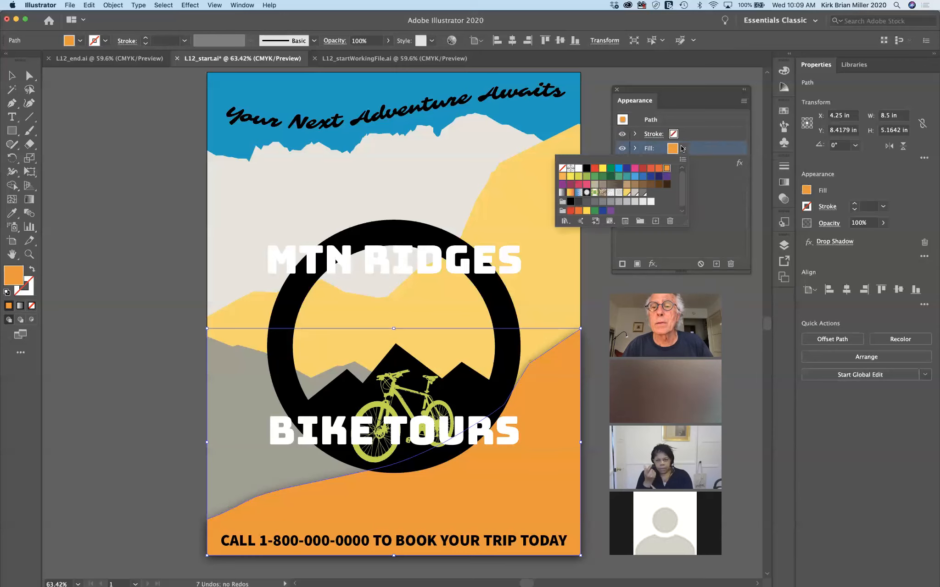
left_click(636, 194)
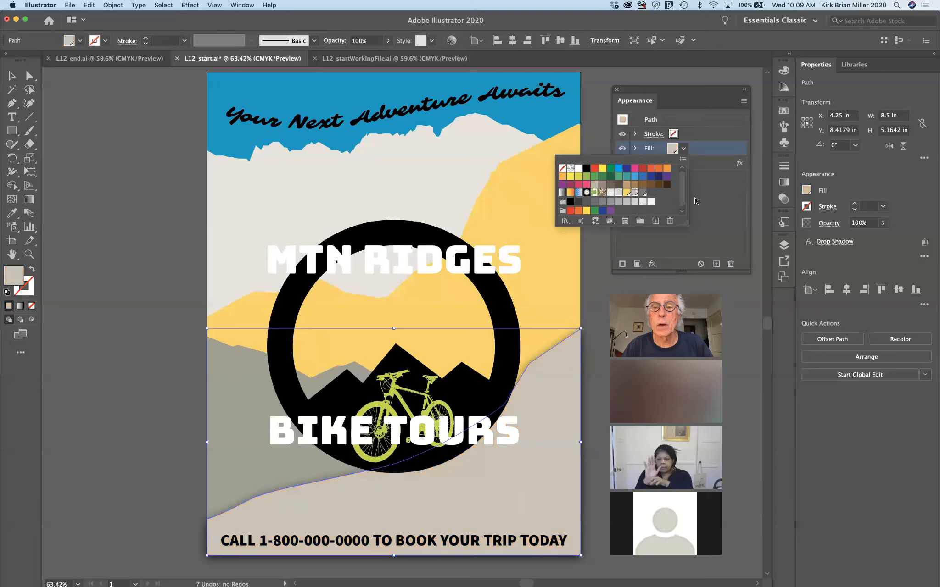
left_click(706, 197)
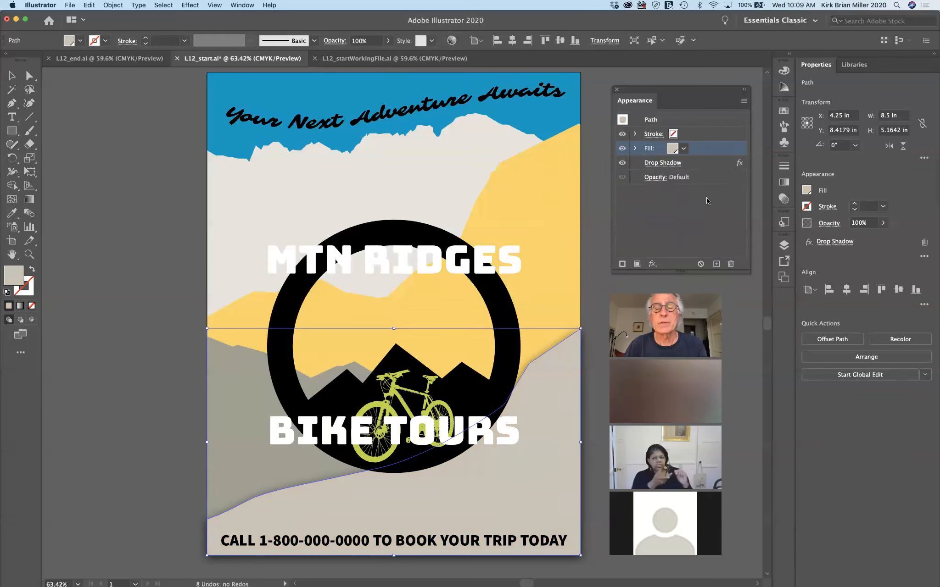
left_click(648, 219)
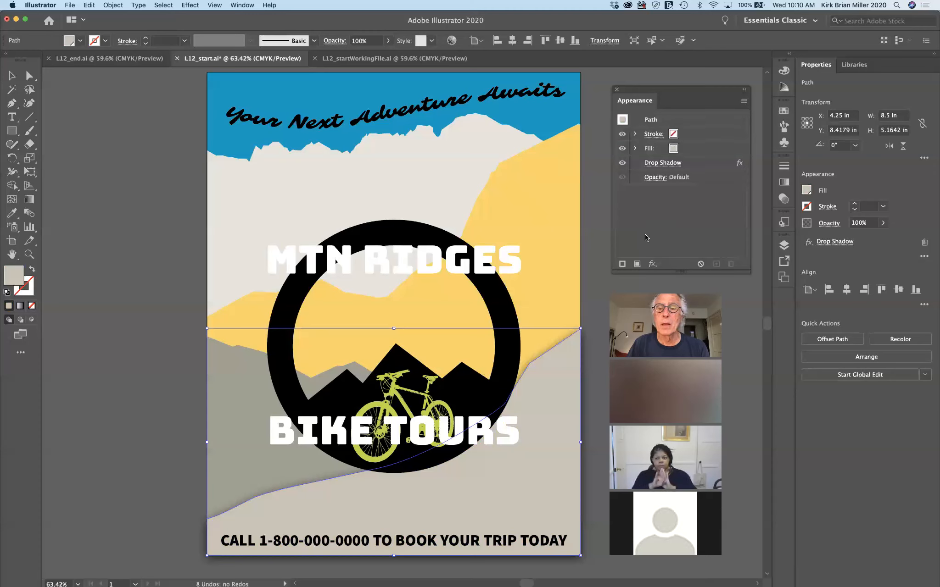
Add a second fill to the hill using the USGS 22 Gravel Beach pattern
left_click(637, 264)
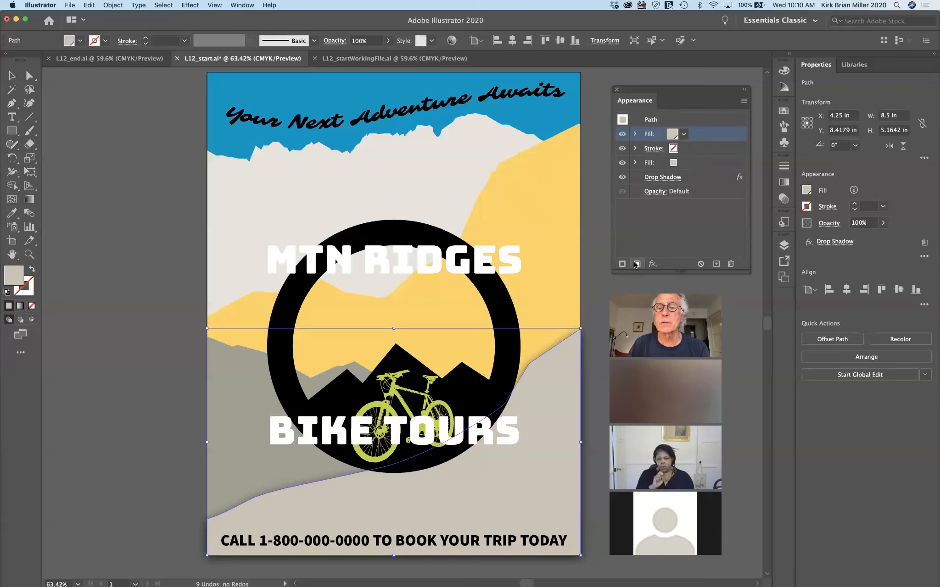
left_click(682, 135)
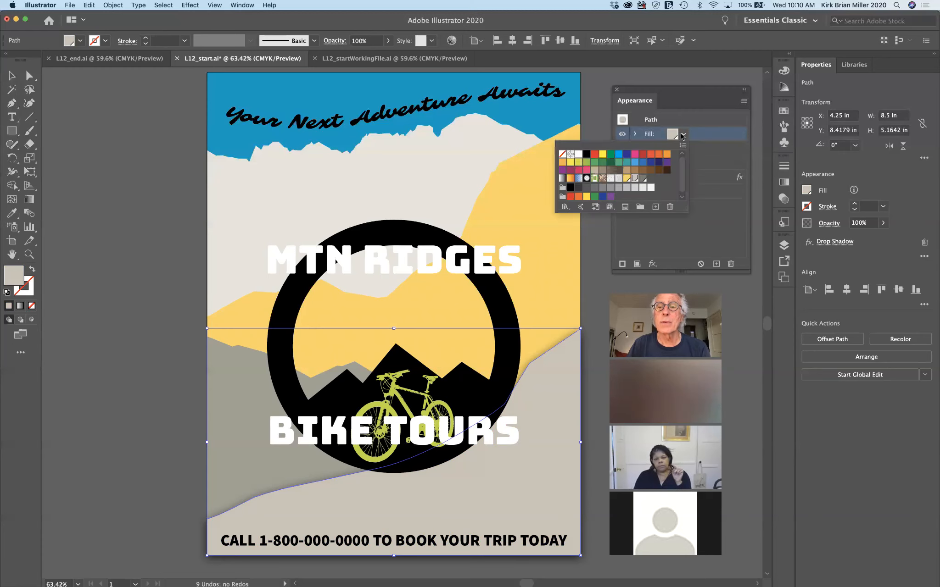
left_click(611, 179)
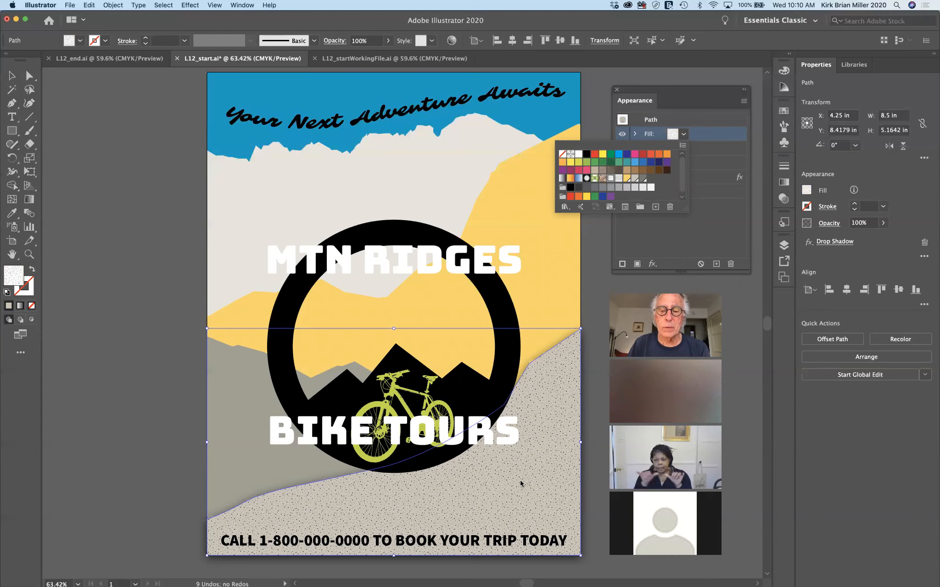
left_click(707, 210)
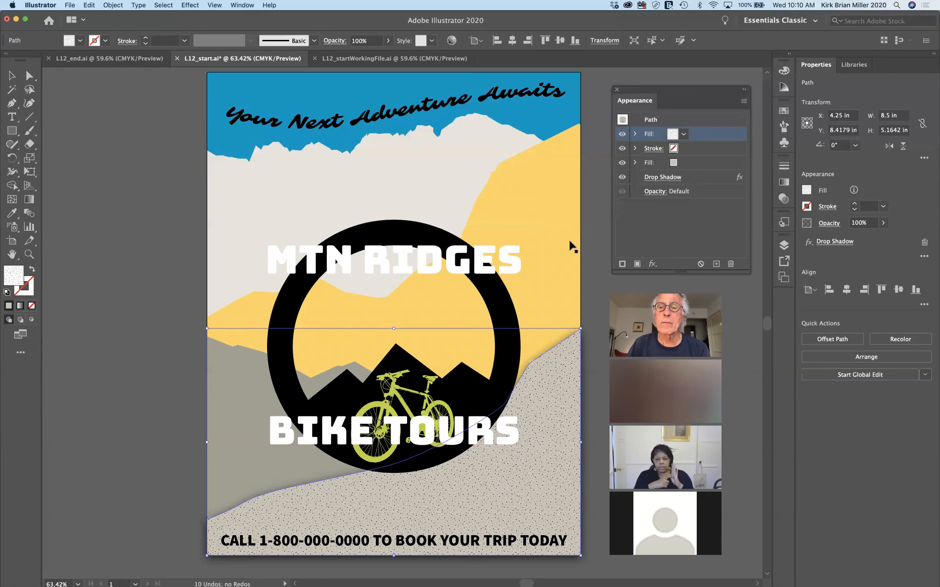
Restack the hill's fills so the dot pattern shows over the tan fill, then select the black ring
left_click(622, 134)
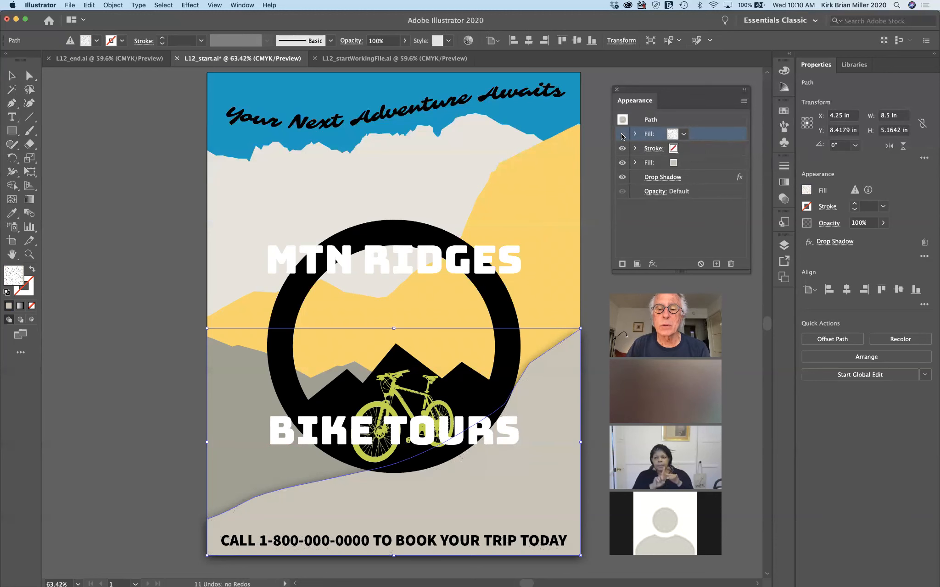
left_click(622, 135)
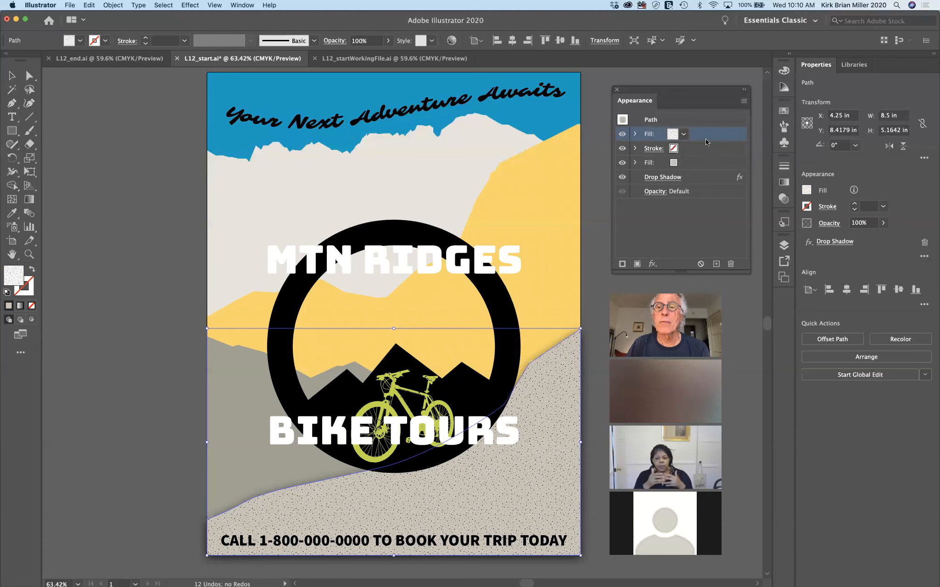
left_click_drag(707, 136, 703, 166)
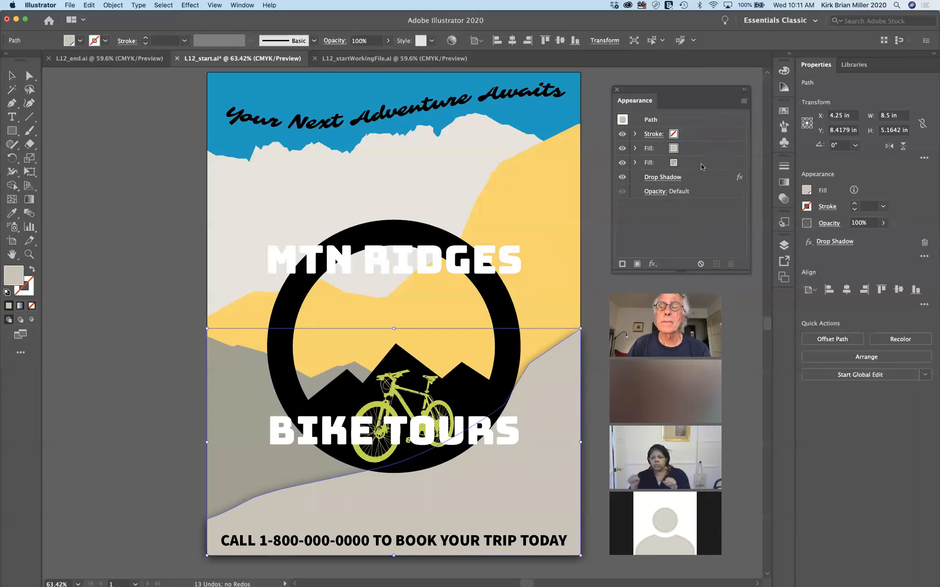
left_click_drag(700, 165, 701, 147)
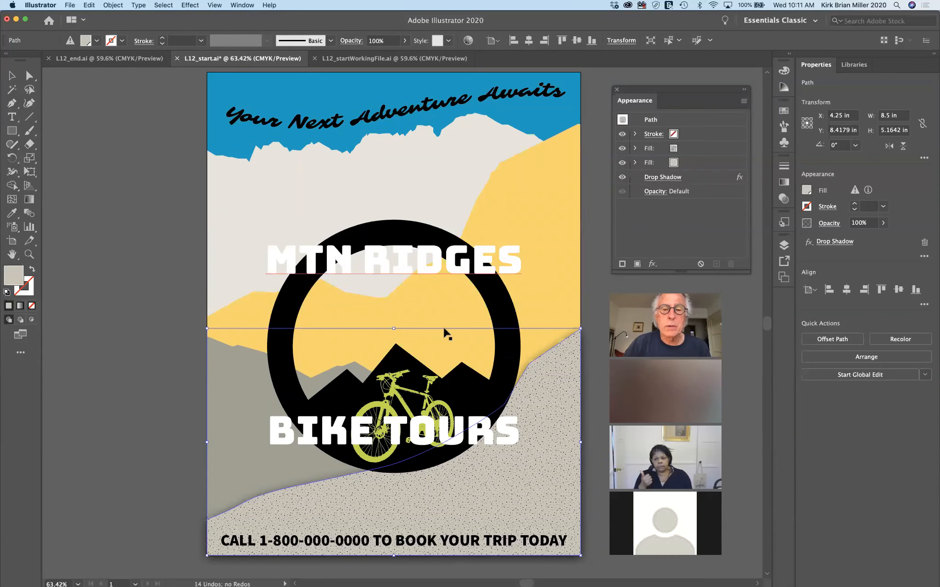
left_click(590, 292)
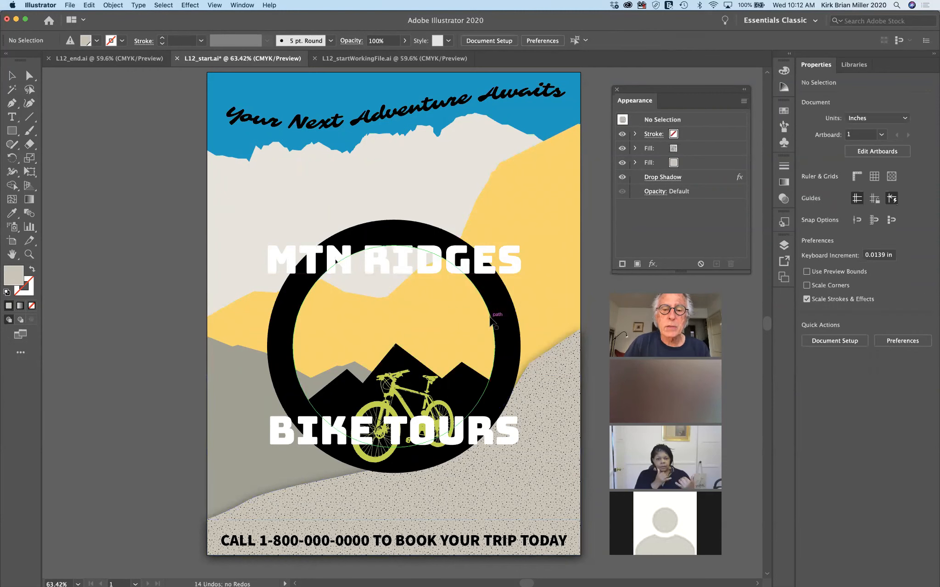
left_click(490, 320)
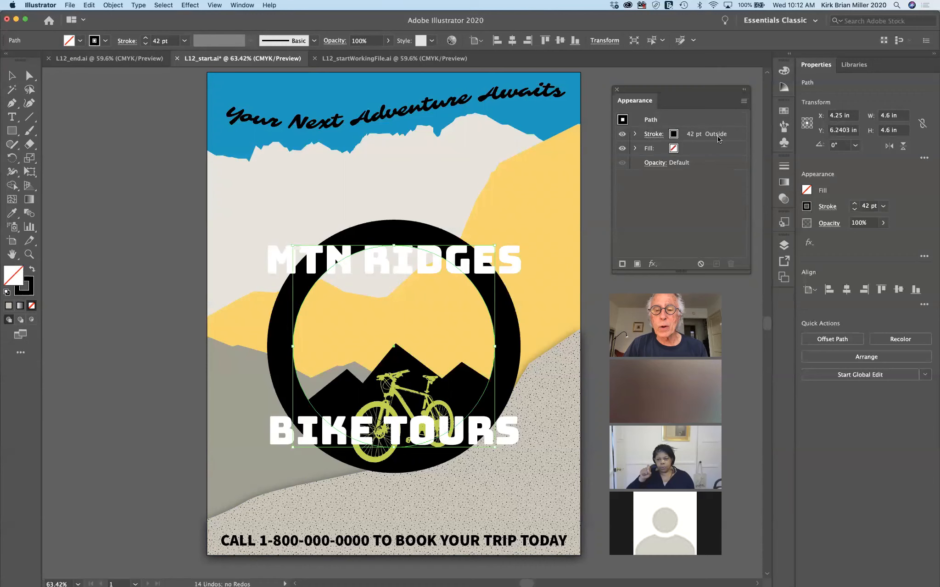
left_click(656, 133)
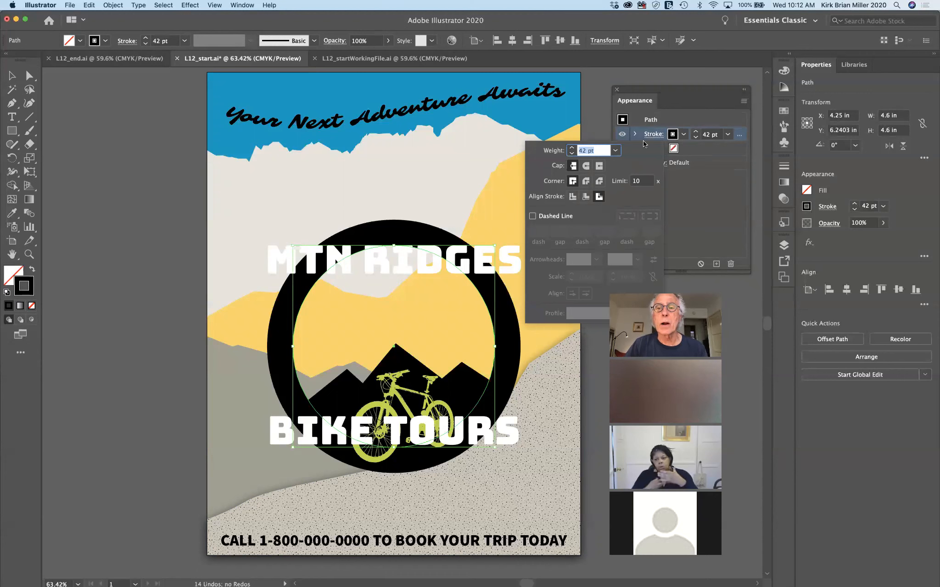
left_click(713, 204)
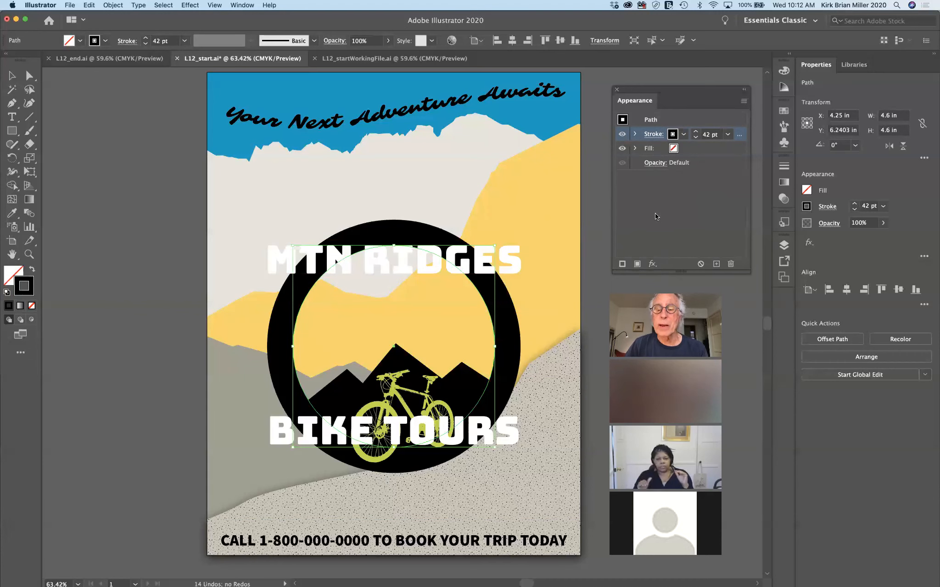
Add a second stroke to the black ring with a 10 pt weight
left_click(622, 264)
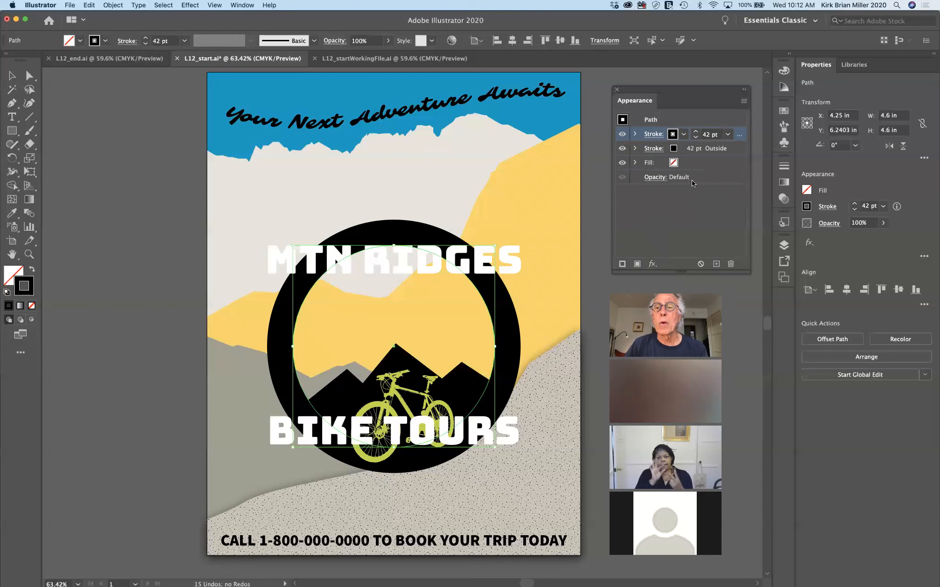
left_click(709, 135)
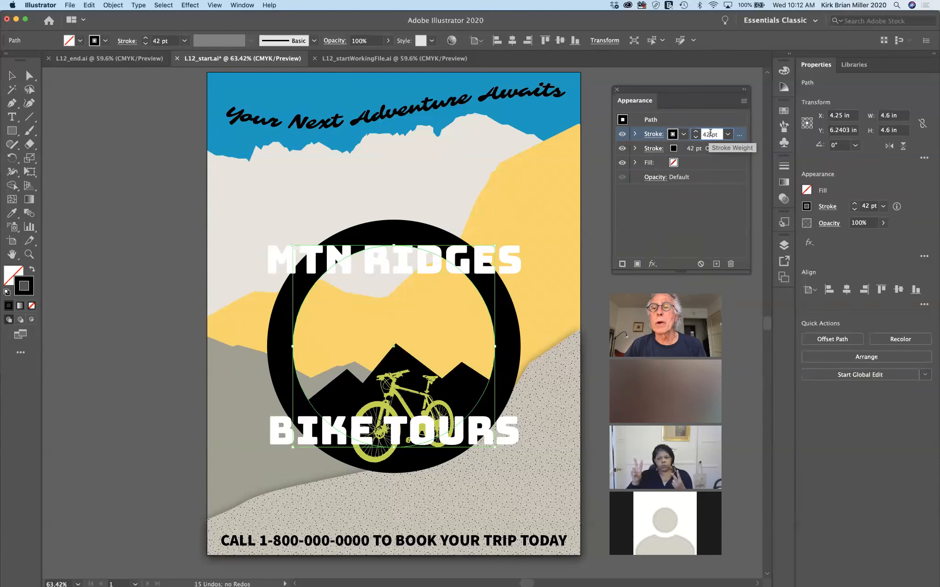
double_click(710, 133)
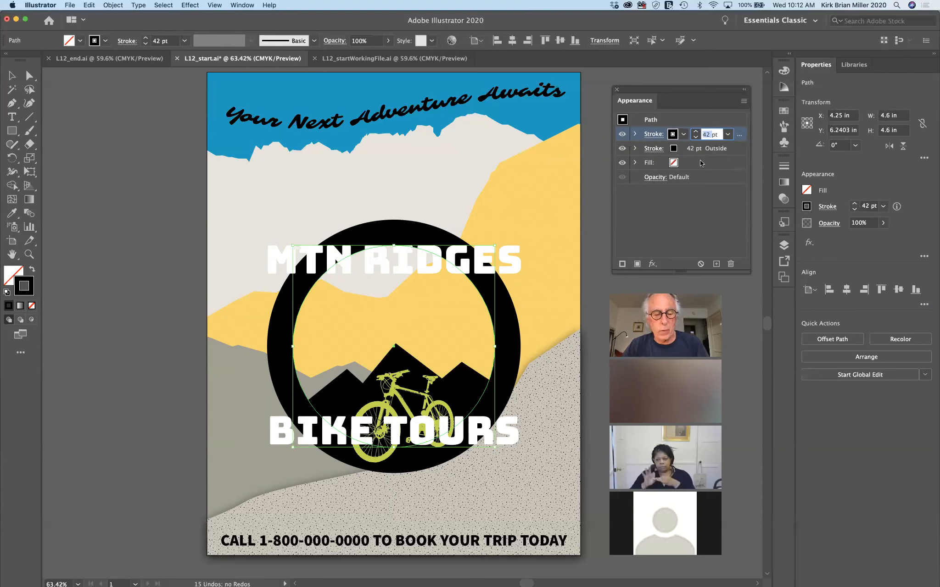
type("10")
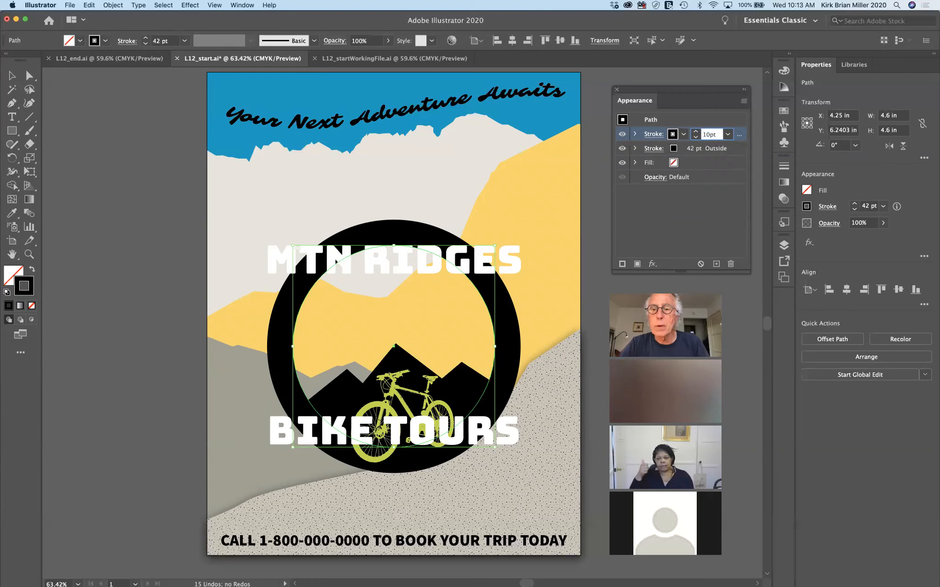
key("Return")
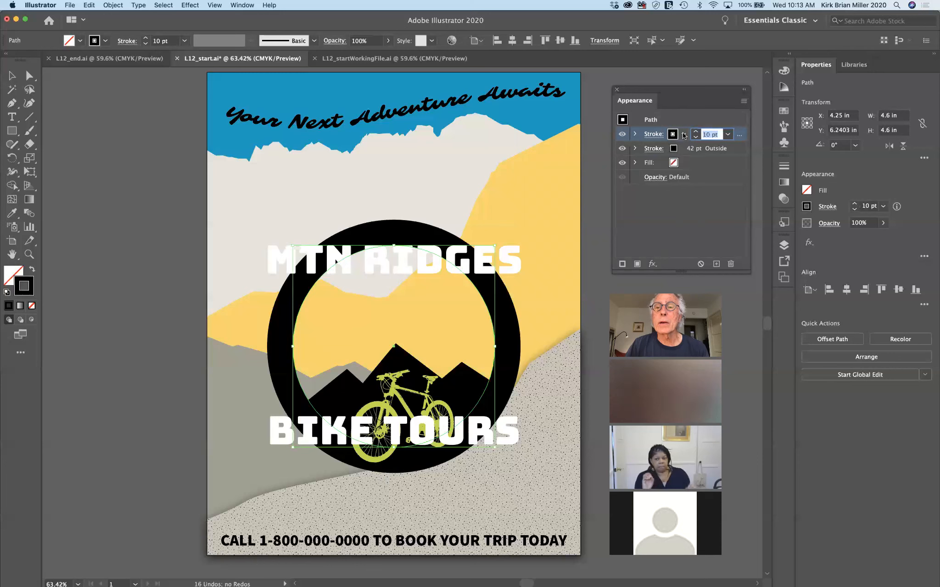
Make the ring's 10 pt stroke a 12 pt dashed line aligned inside the path
left_click(655, 134)
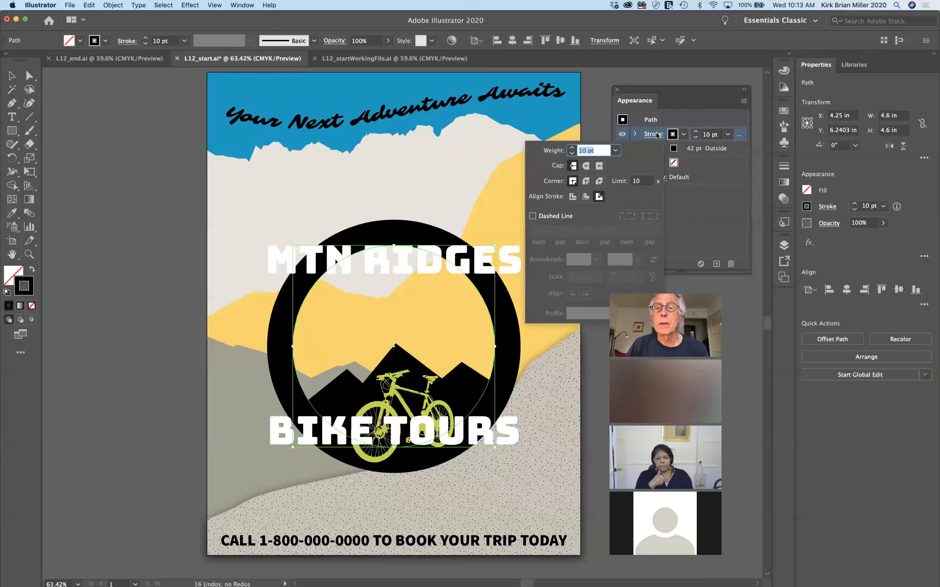
left_click(532, 216)
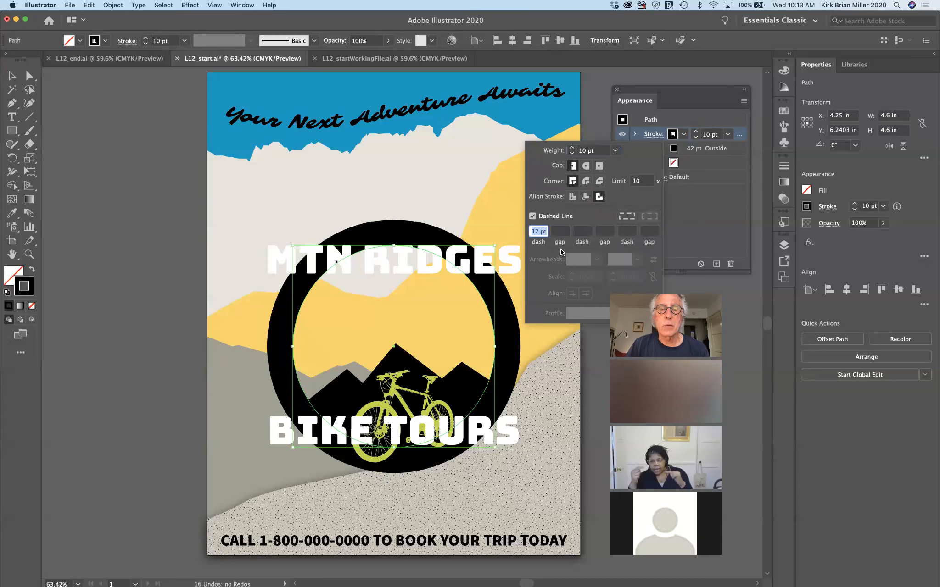
left_click(700, 224)
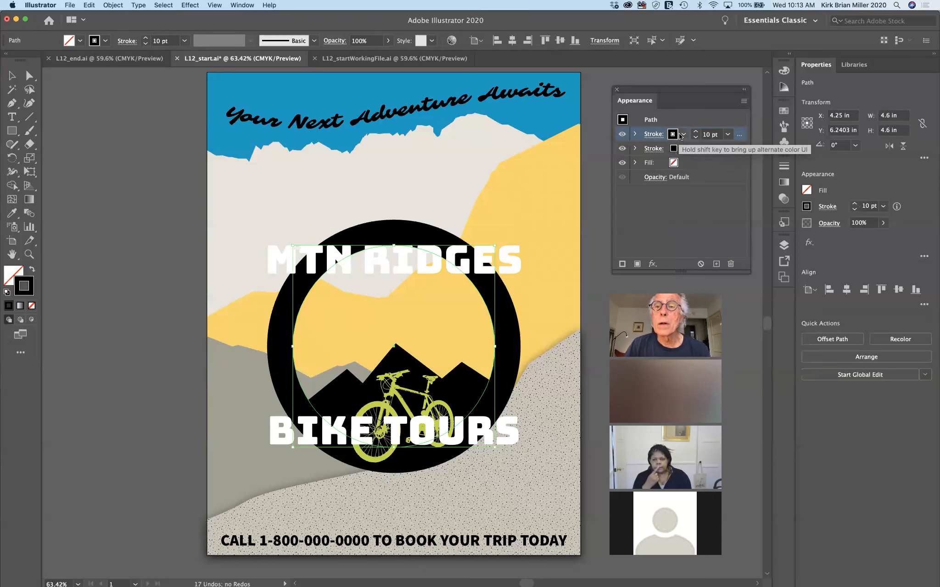
left_click(653, 134)
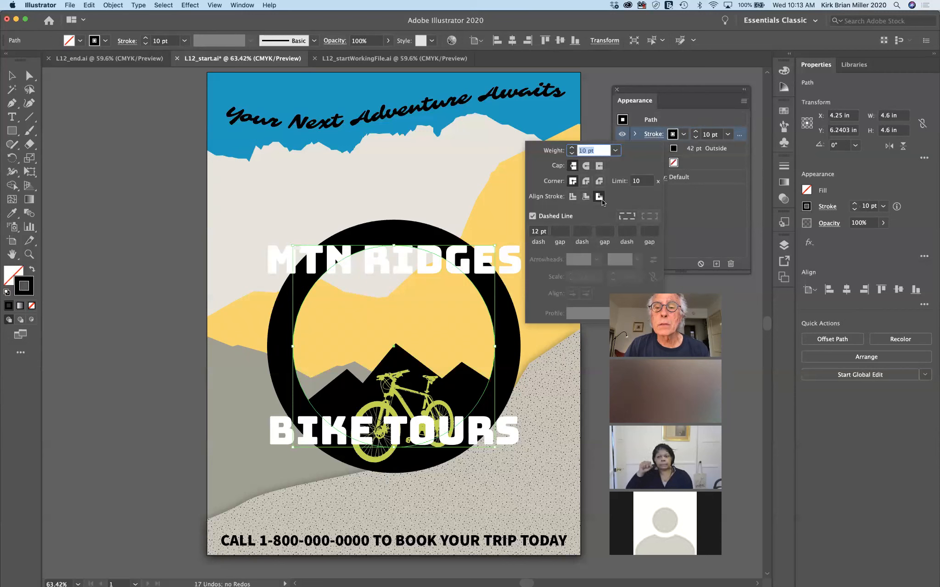
left_click(599, 197)
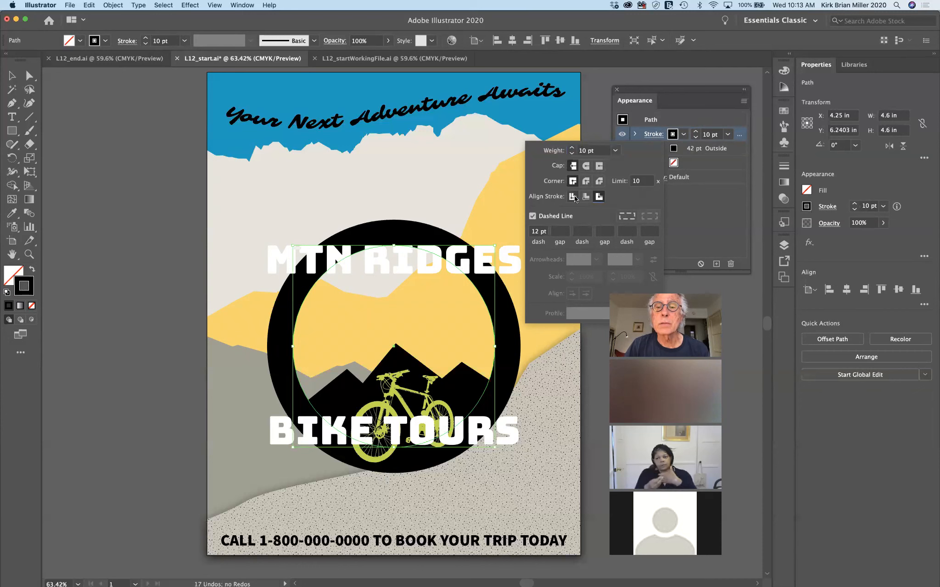
left_click(582, 198)
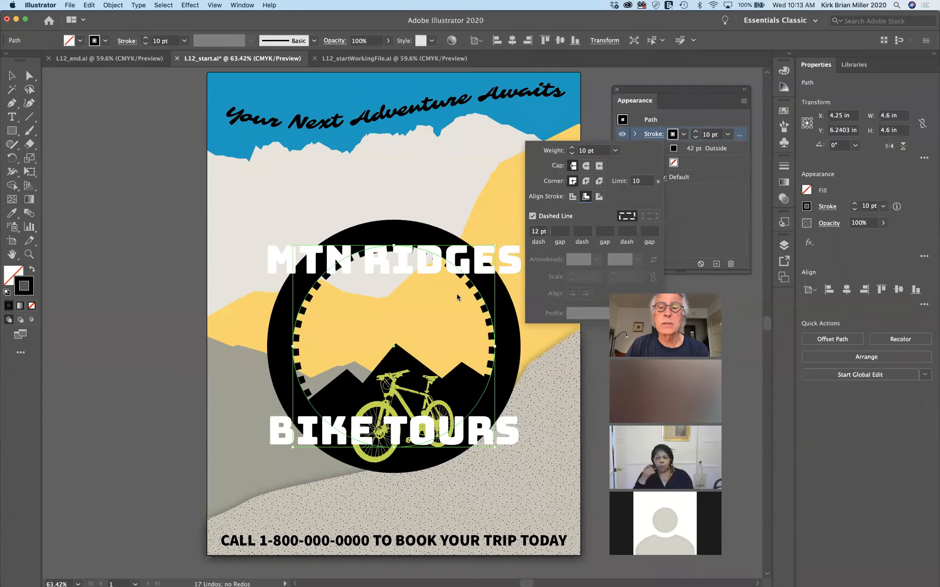
left_click(572, 198)
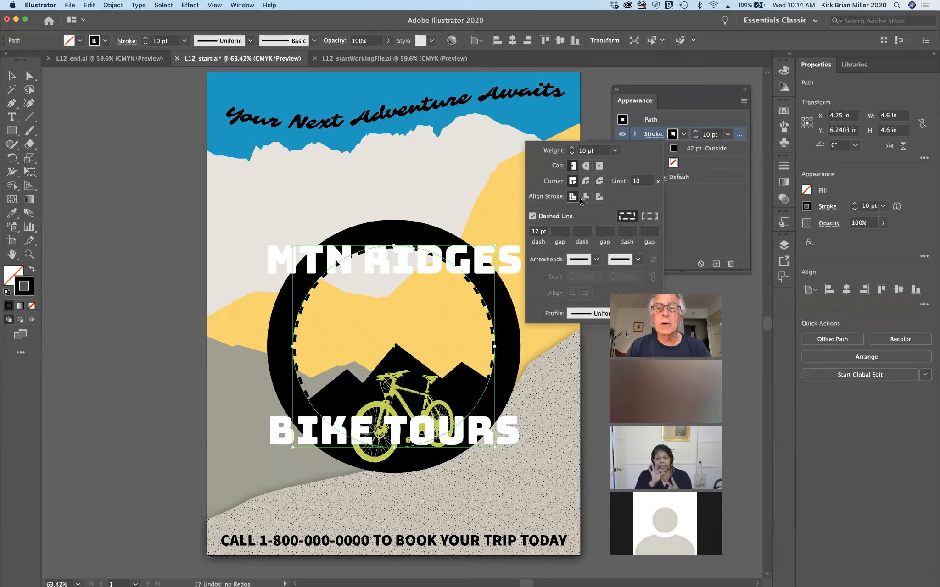
left_click(585, 197)
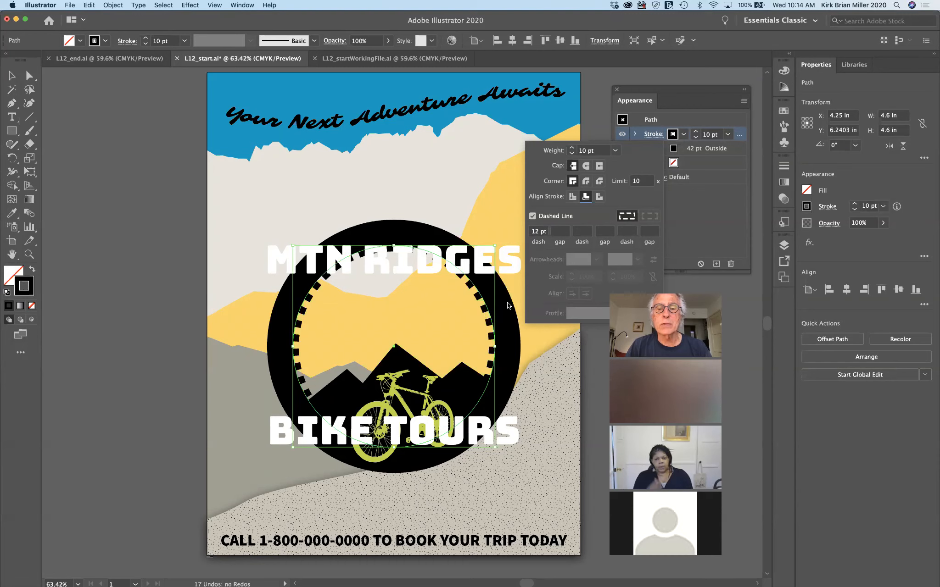
left_click(697, 234)
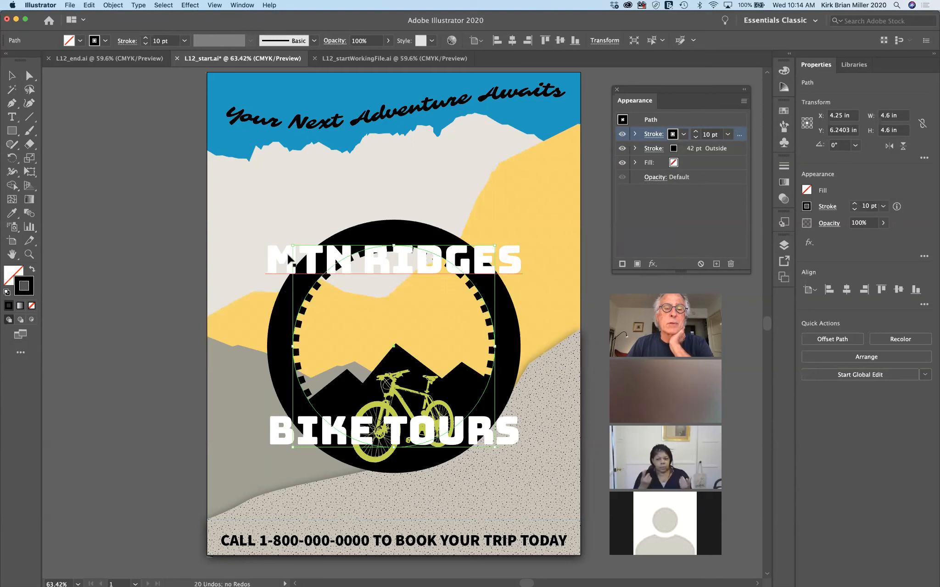
Select the whole MTN RIDGES title and add a new black fill to it
left_click(157, 229)
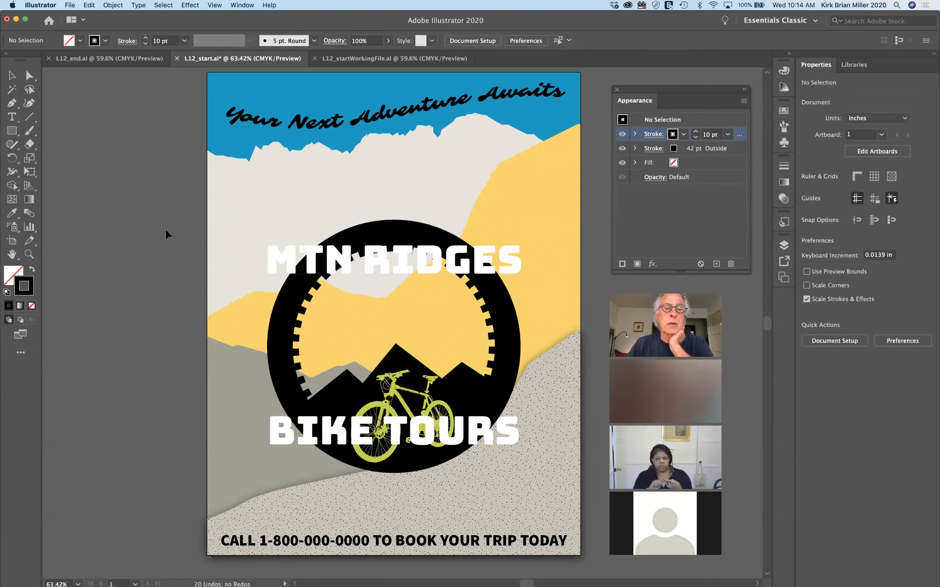
left_click(311, 266)
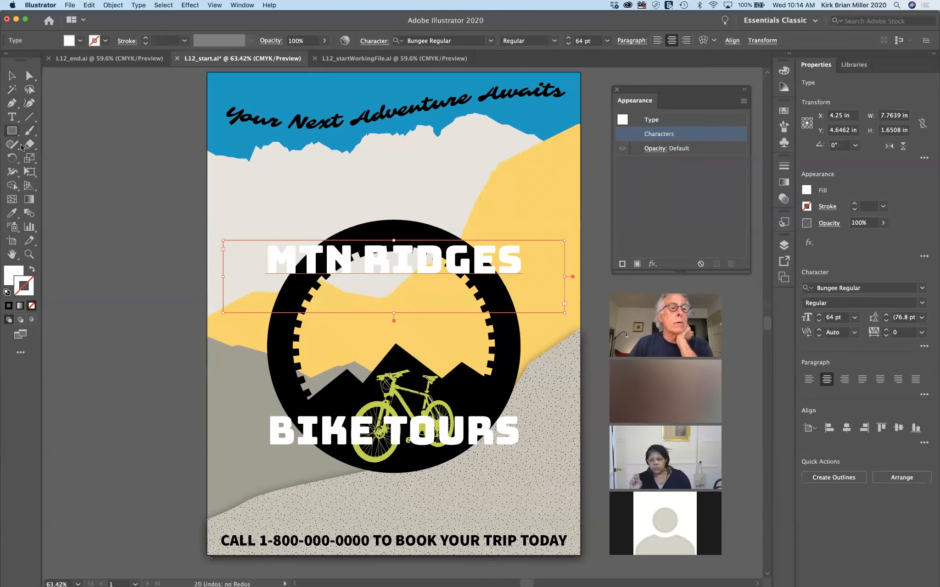
left_click(12, 118)
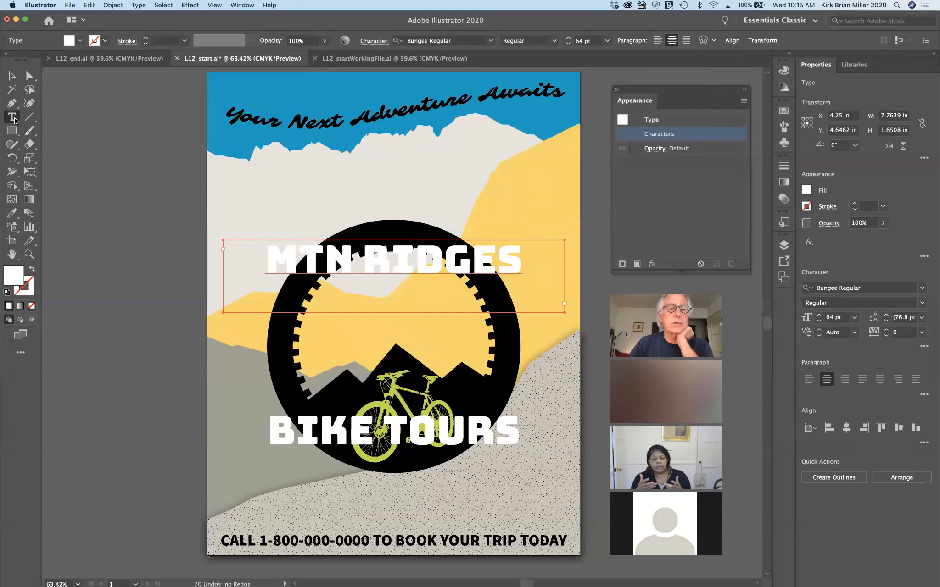
left_click_drag(269, 261, 542, 273)
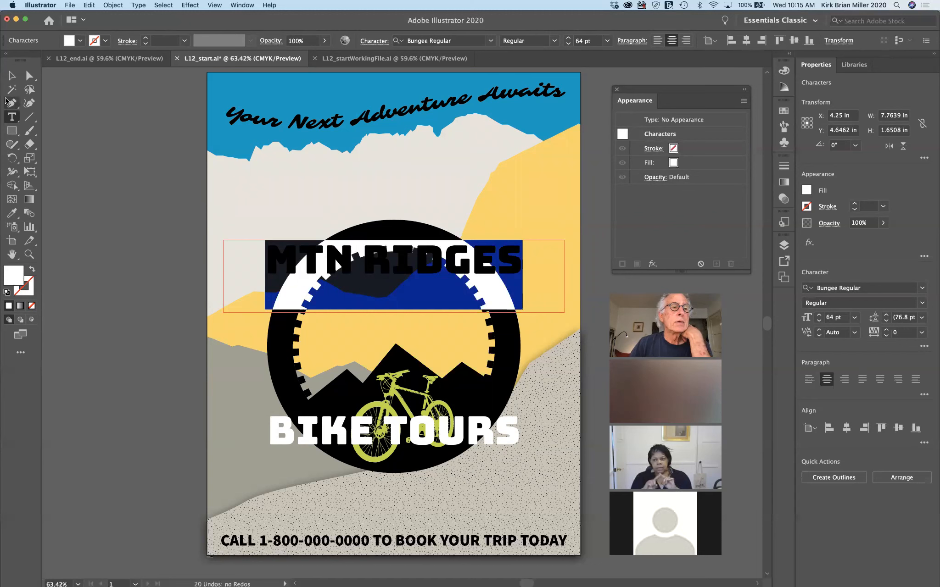
left_click(12, 75)
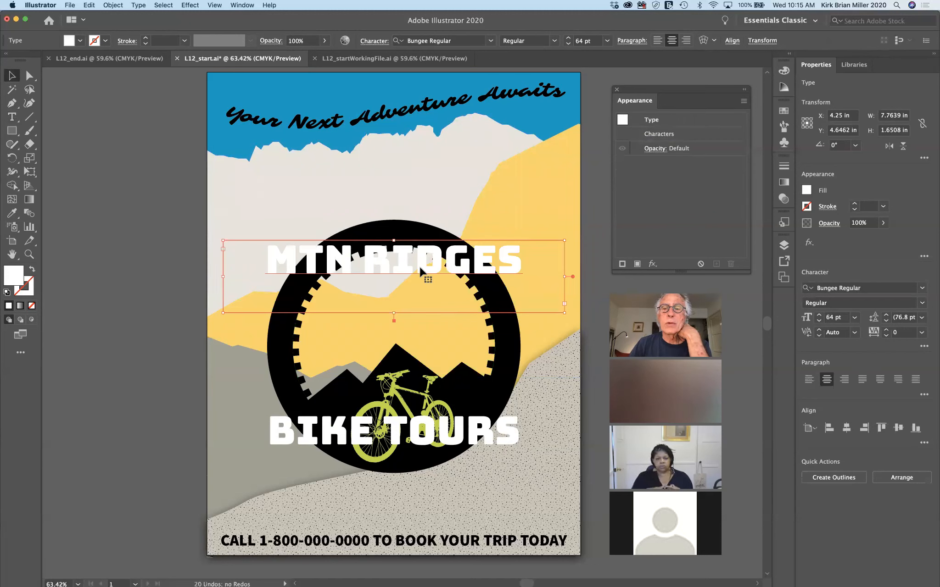
left_click(637, 264)
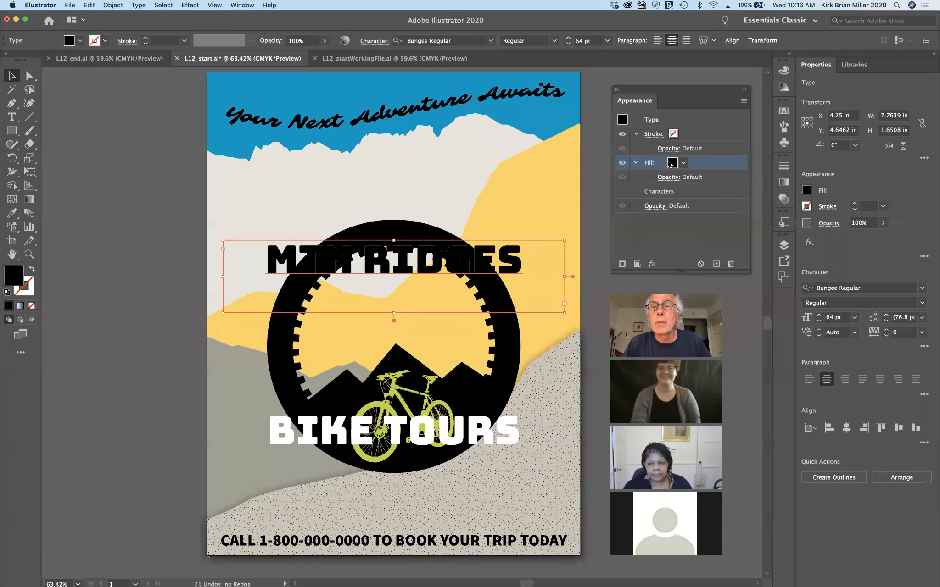
Fill the MTN RIDGES title with the USGS 8B Intermit. Pond pattern swatch
left_click(684, 165)
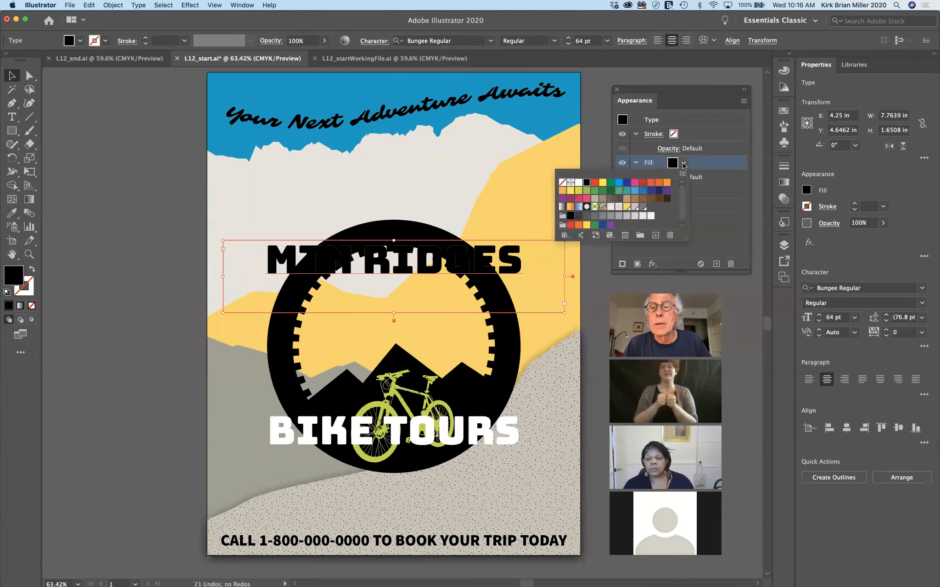
left_click(620, 208)
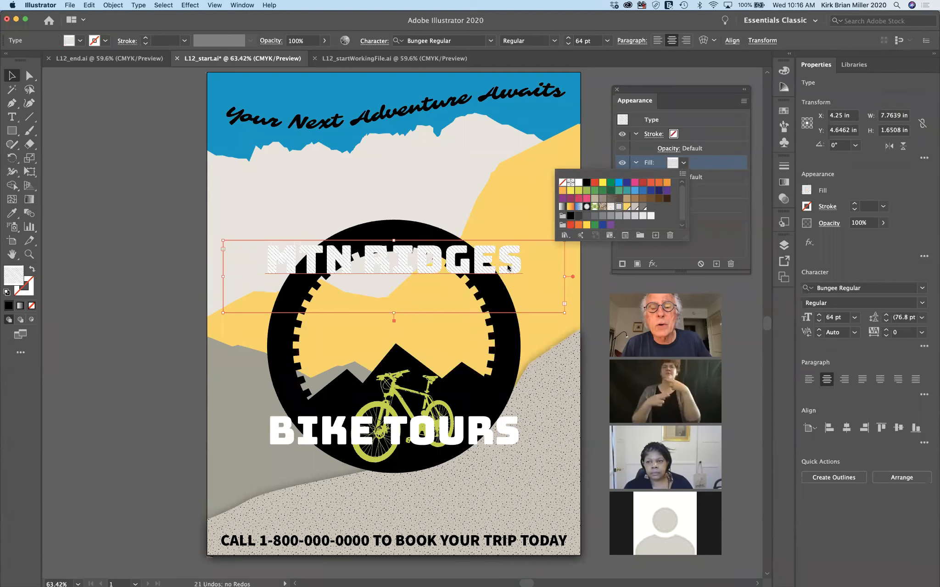
left_click(704, 237)
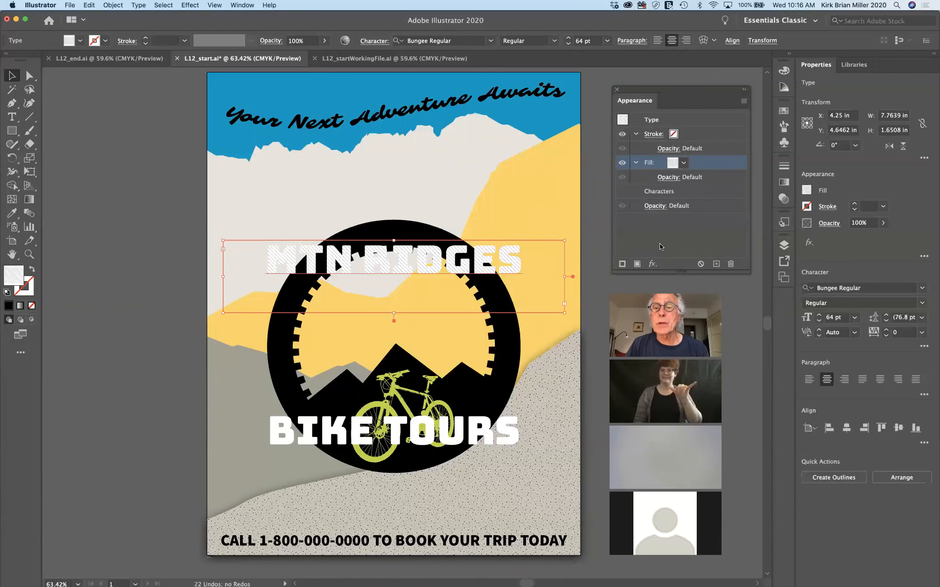
Lower the MTN RIDGES fill opacity to 20%, then bring up the headline's overall opacity settings
left_click(666, 177)
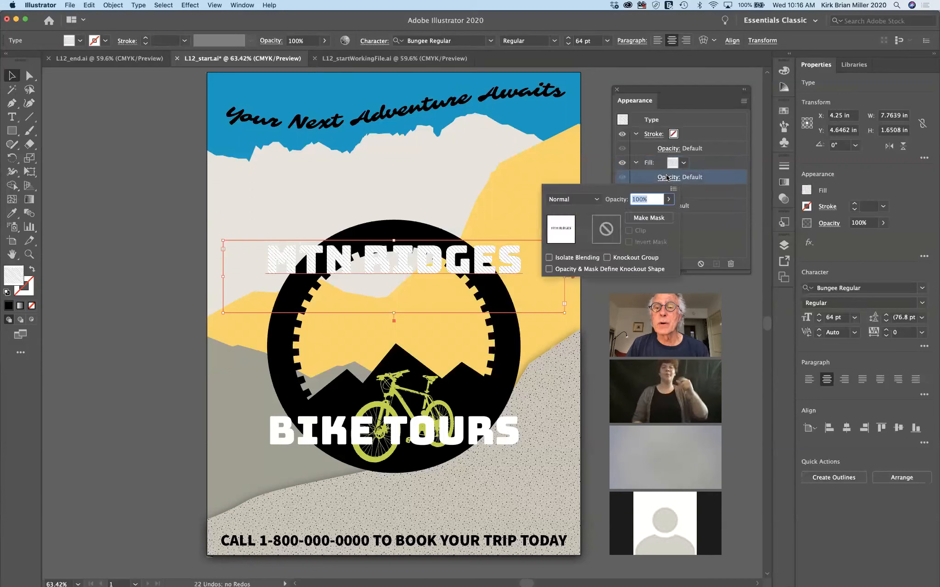
left_click(668, 199)
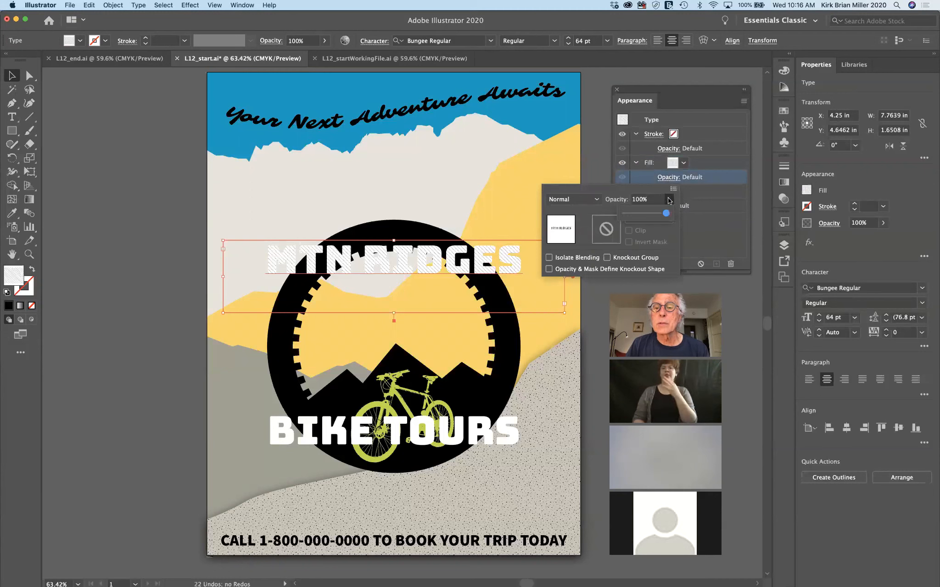
left_click_drag(666, 215, 640, 216)
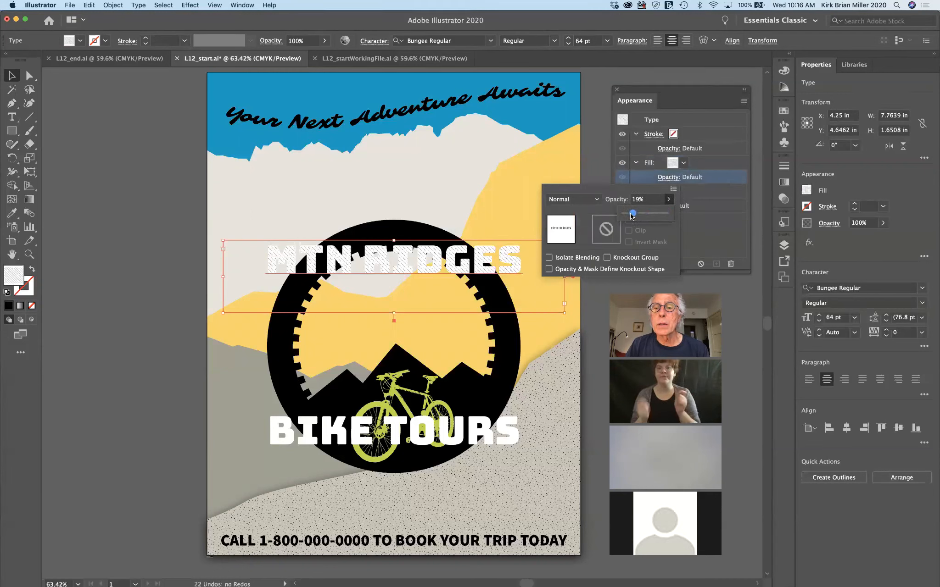
left_click_drag(630, 213, 630, 213)
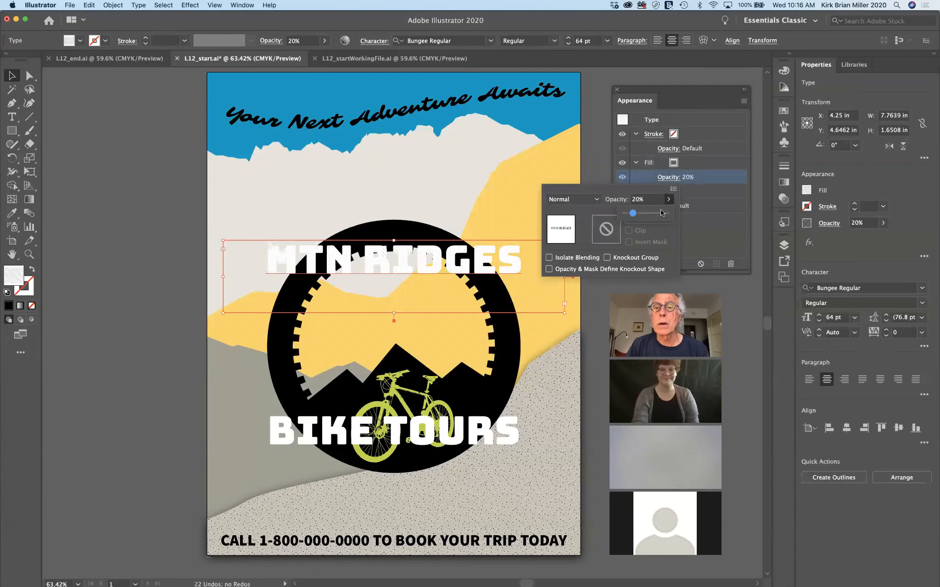
left_click(714, 229)
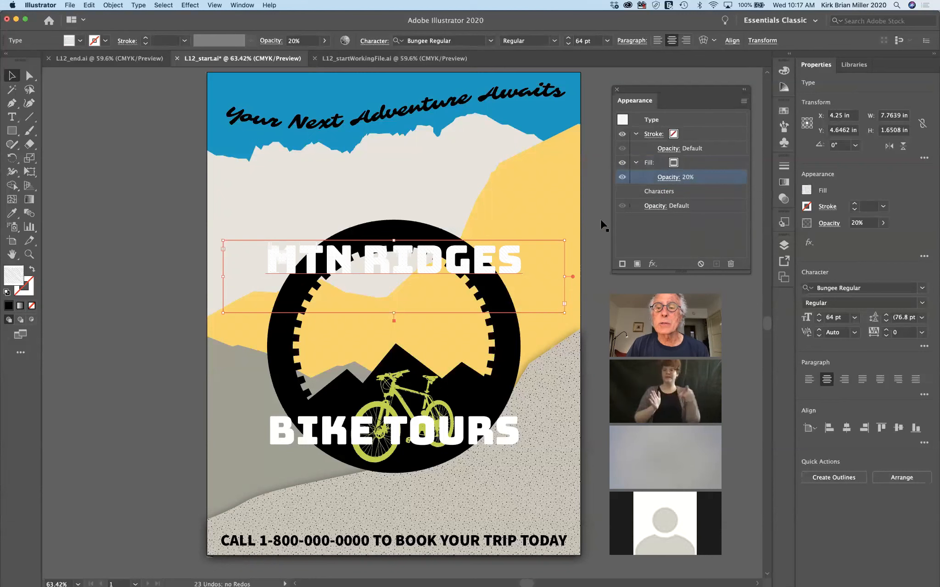
left_click(656, 207)
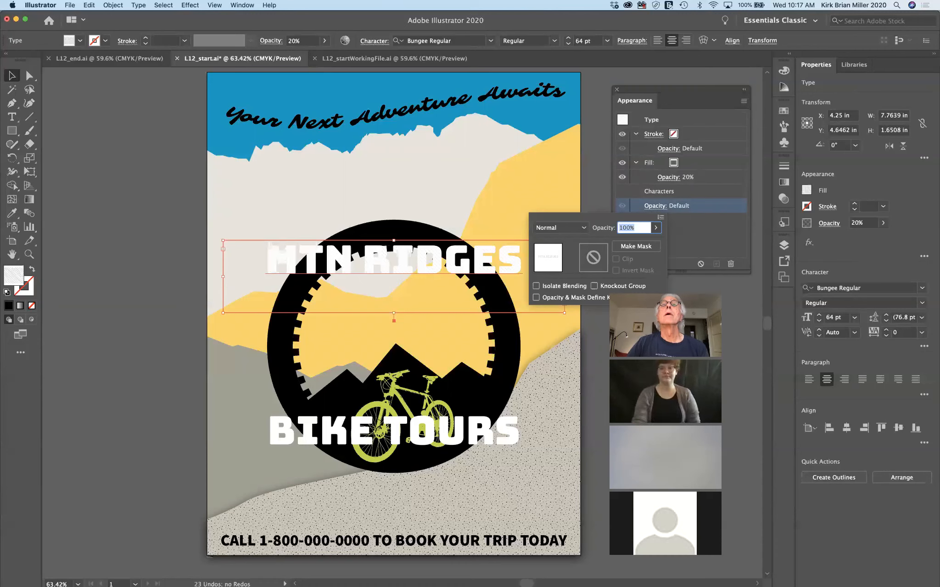
Try 19% overall opacity on MTN RIDGES, restore it to 100%, then select the yellow mountain
key("Escape")
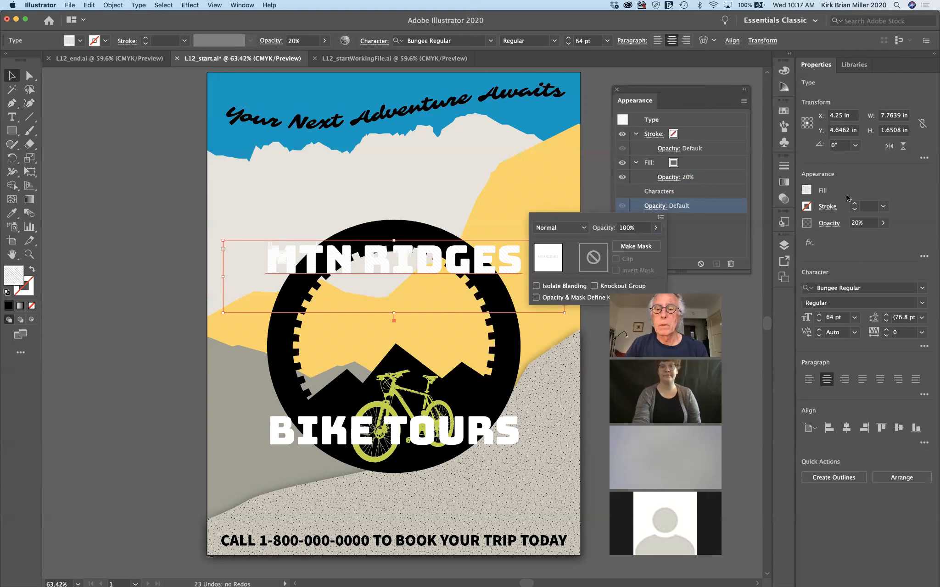
left_click(655, 228)
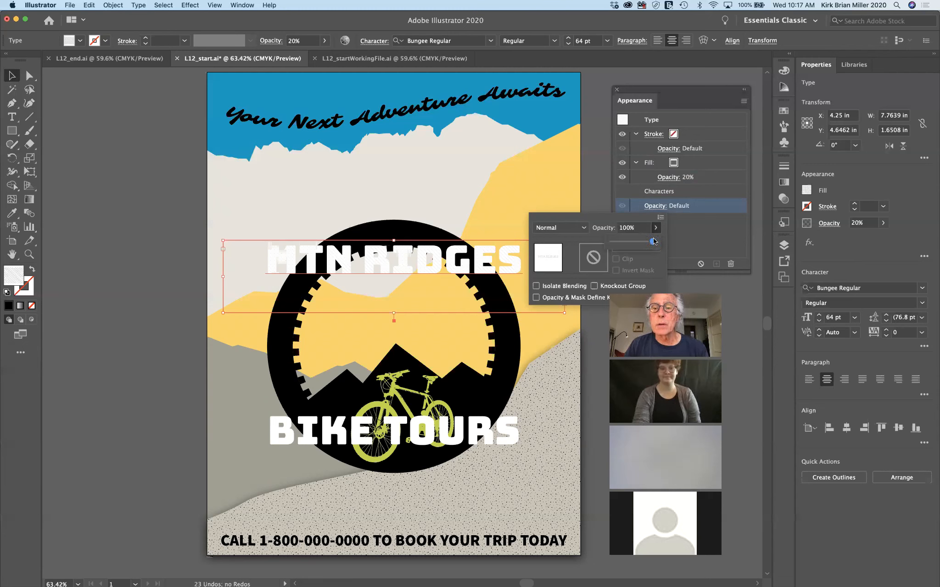
left_click_drag(653, 243, 619, 246)
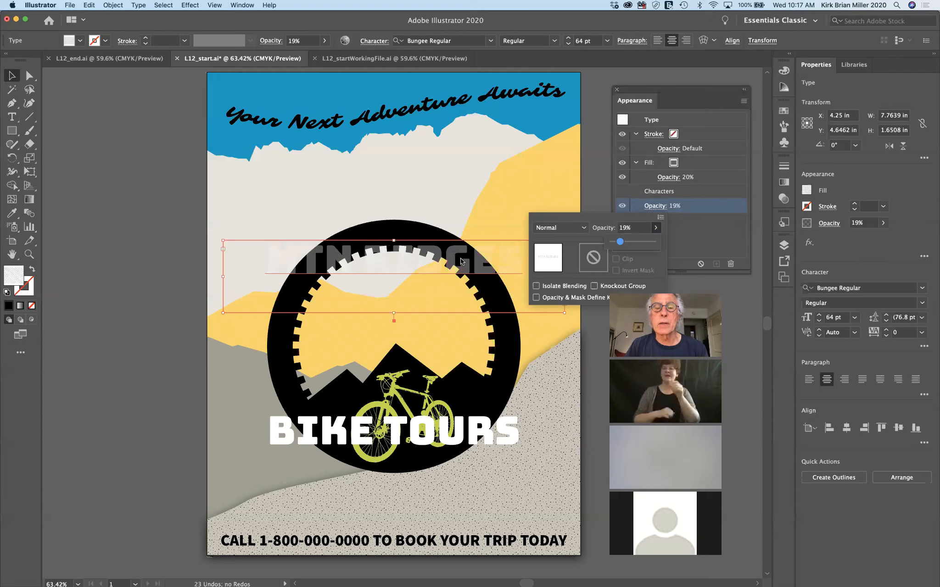
left_click_drag(620, 243, 687, 242)
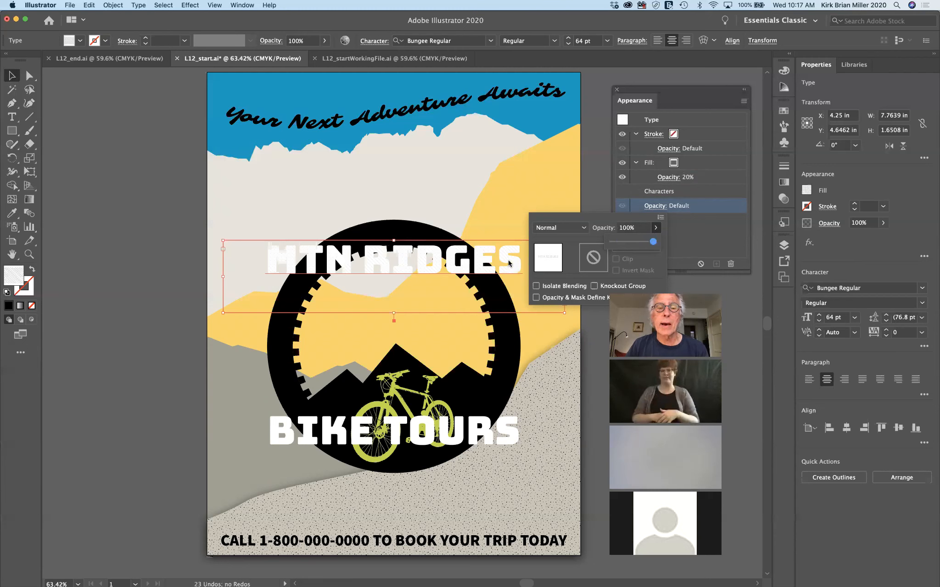
left_click(685, 239)
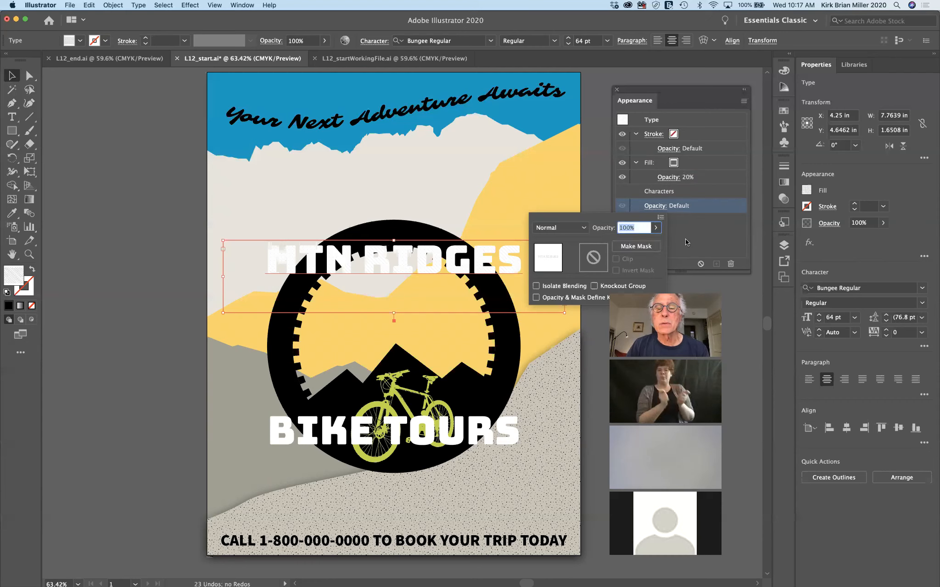
left_click(685, 242)
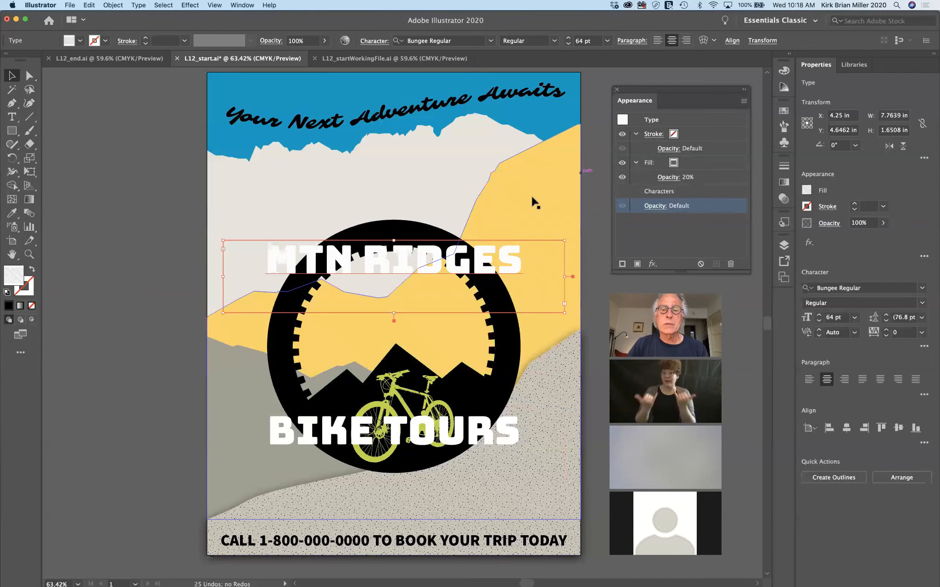
left_click(123, 305)
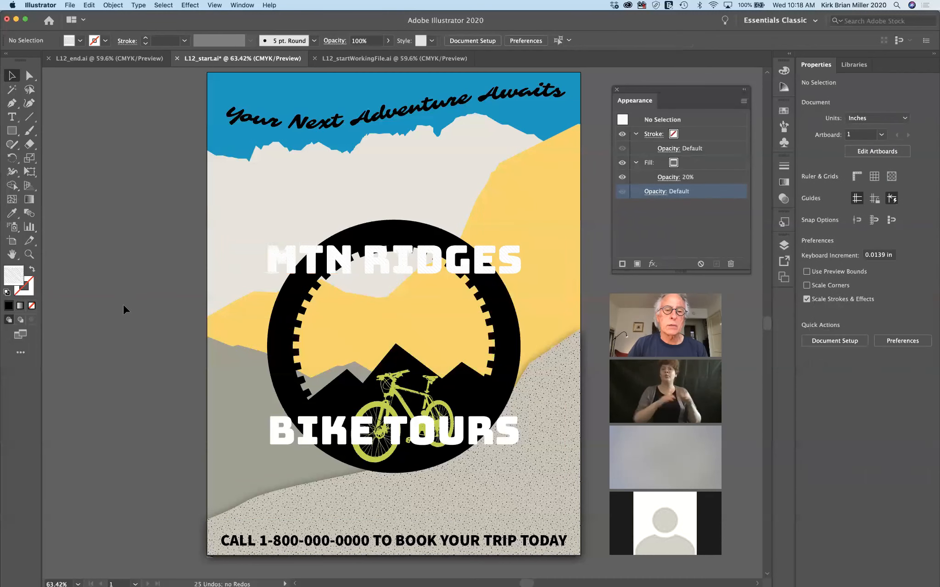
left_click(546, 181)
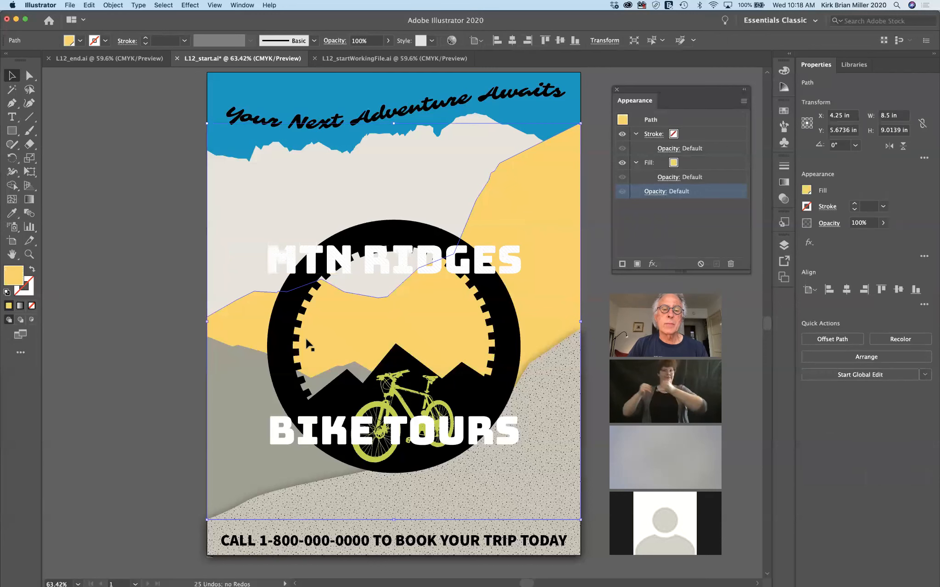
Add the grey mountain to the selection and preview a Stylize Drop Shadow, then cancel it
left_click(238, 451, "shift")
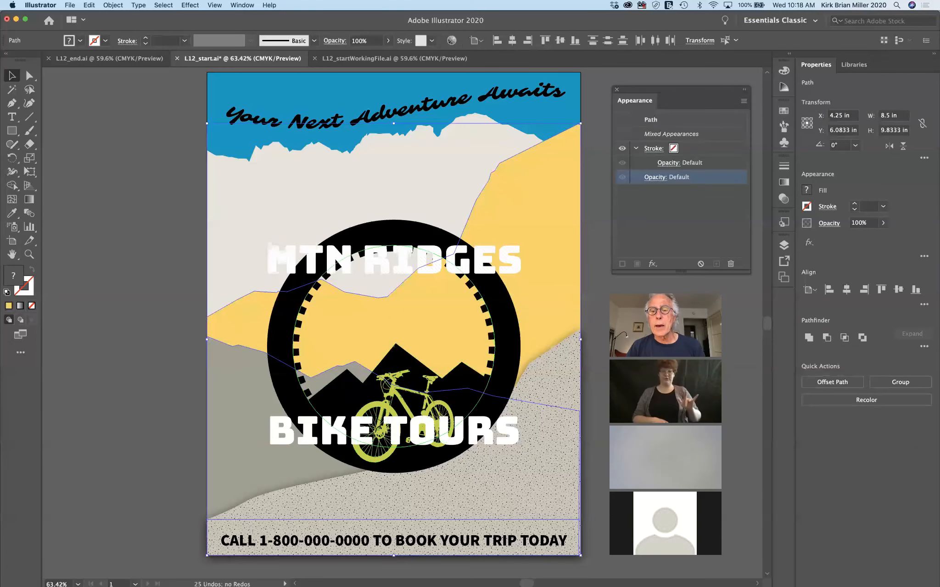
left_click(652, 264)
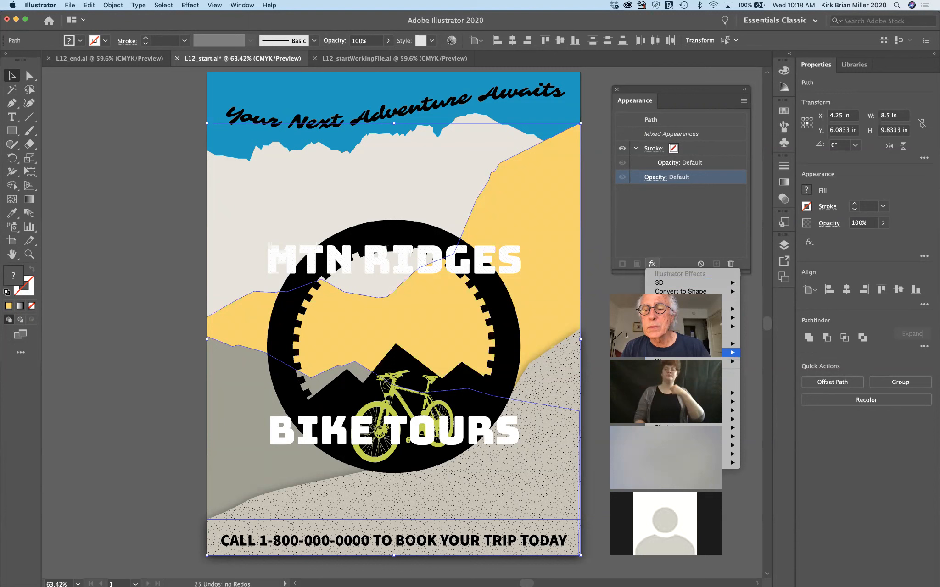
mouse_move(688, 343)
left_click(772, 343)
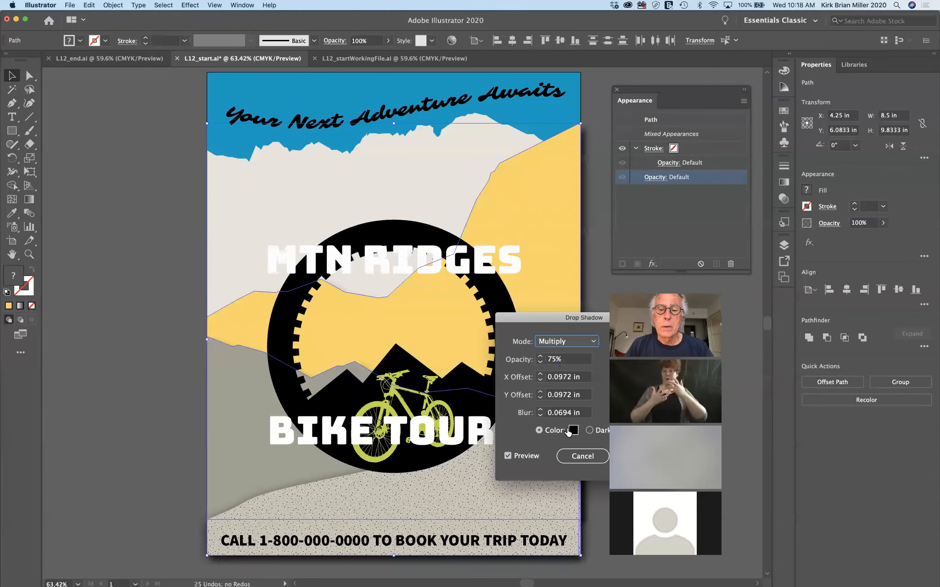
left_click_drag(542, 319, 622, 97)
left_click(599, 237)
left_click(599, 237)
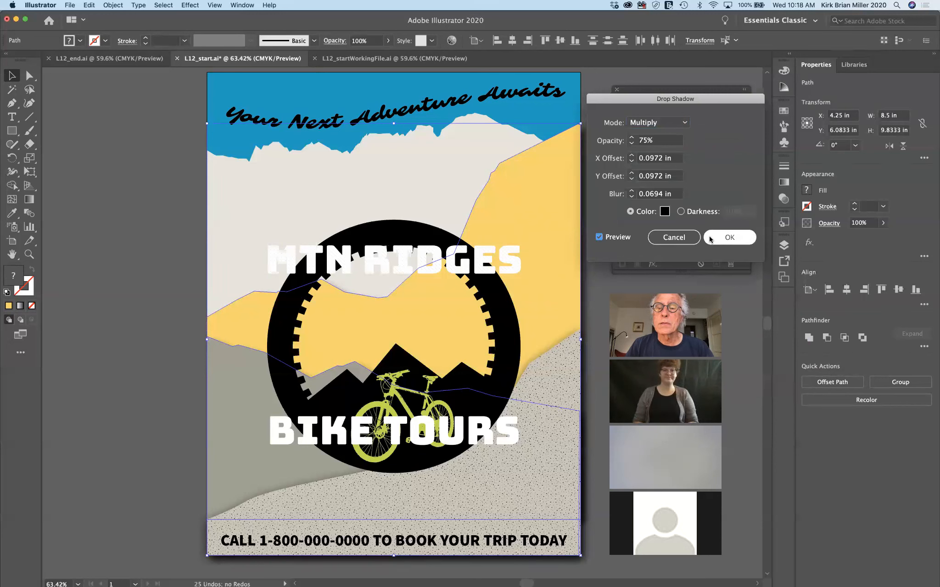
left_click(679, 239)
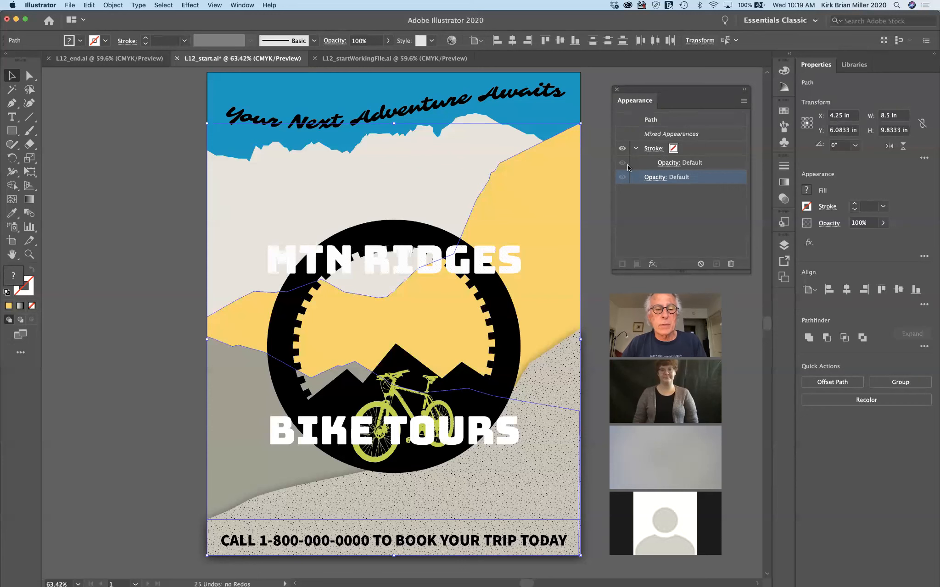
Select the grey and yellow mountain shapes and group them with Cmd+G
left_click(163, 328)
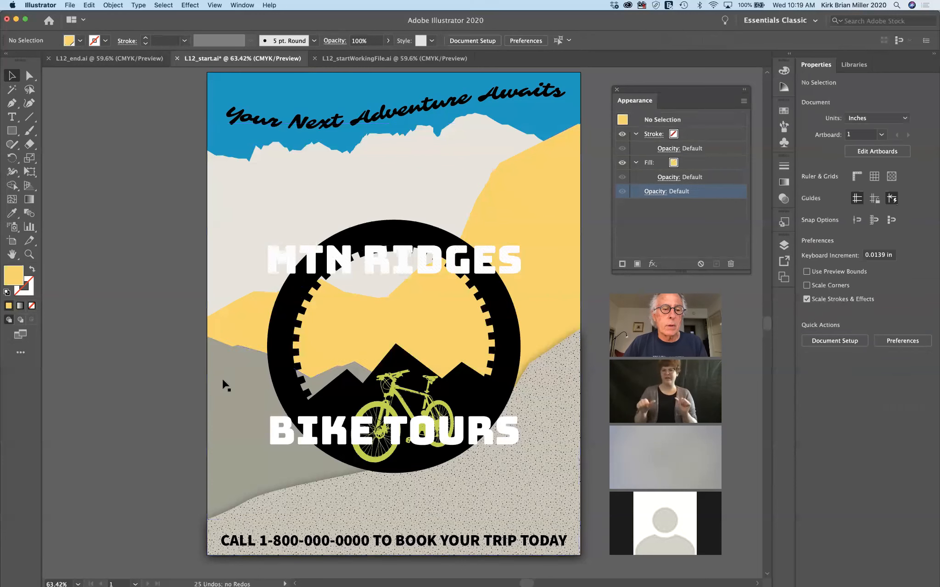
left_click(247, 393)
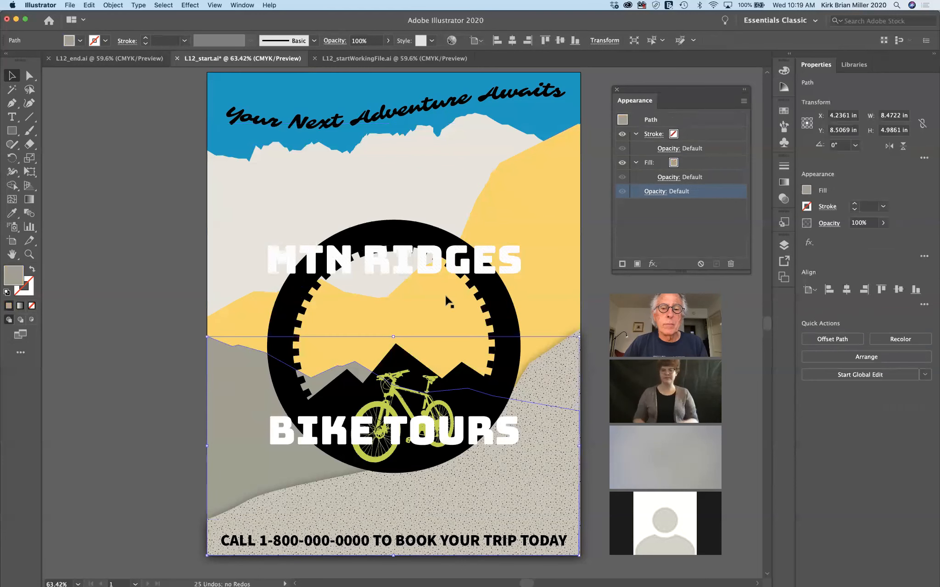
left_click(542, 219, "shift")
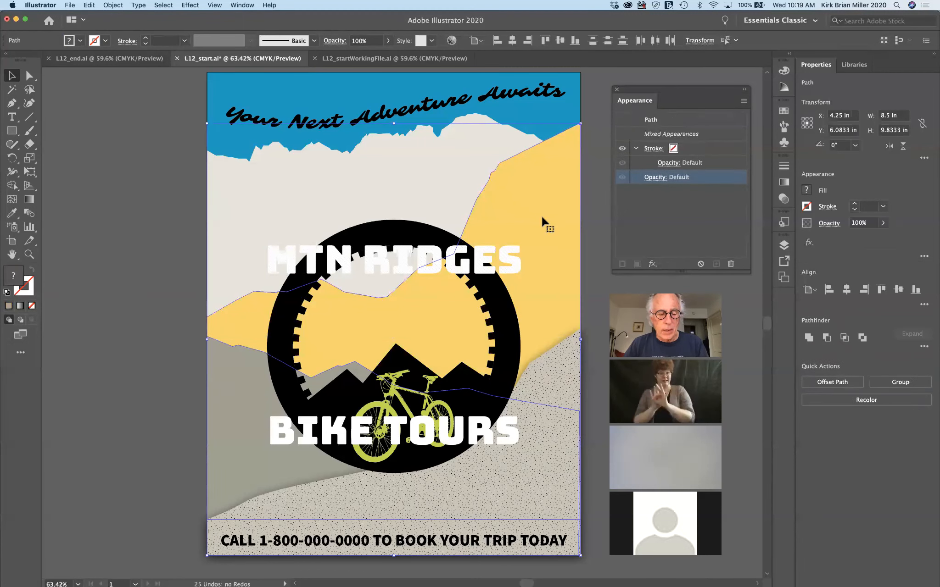
key("super+g")
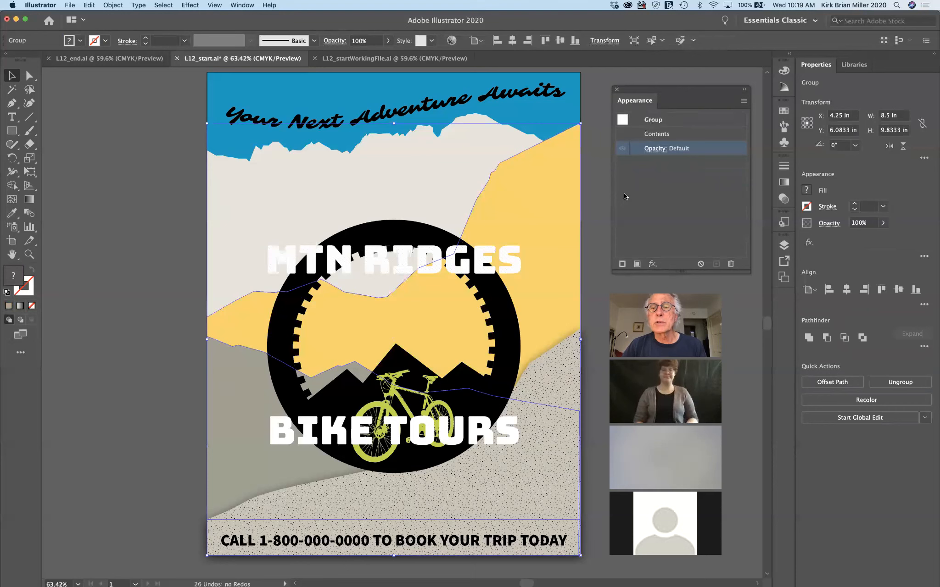
Bring up the Stylize effects from the Appearance panel's fx menu for the group
left_click(650, 265)
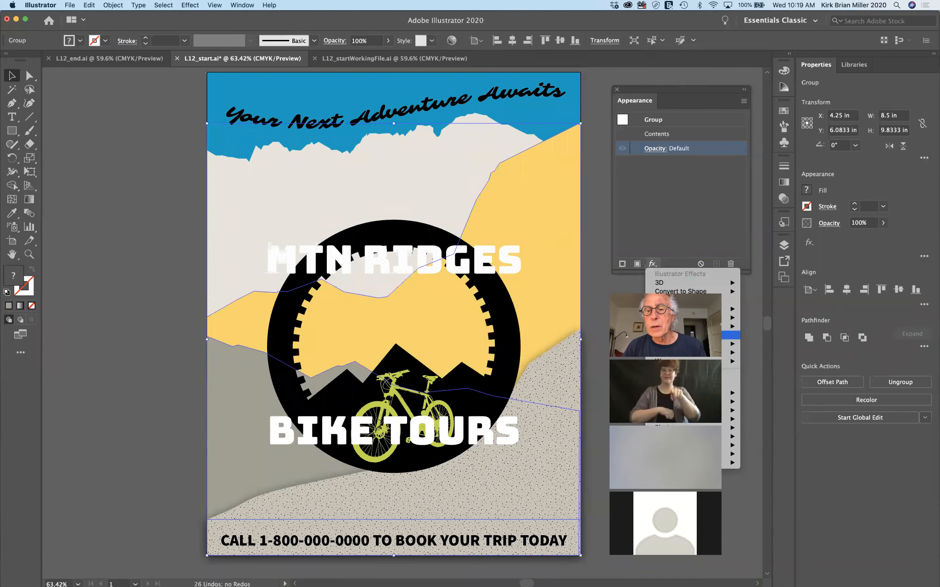
mouse_move(674, 281)
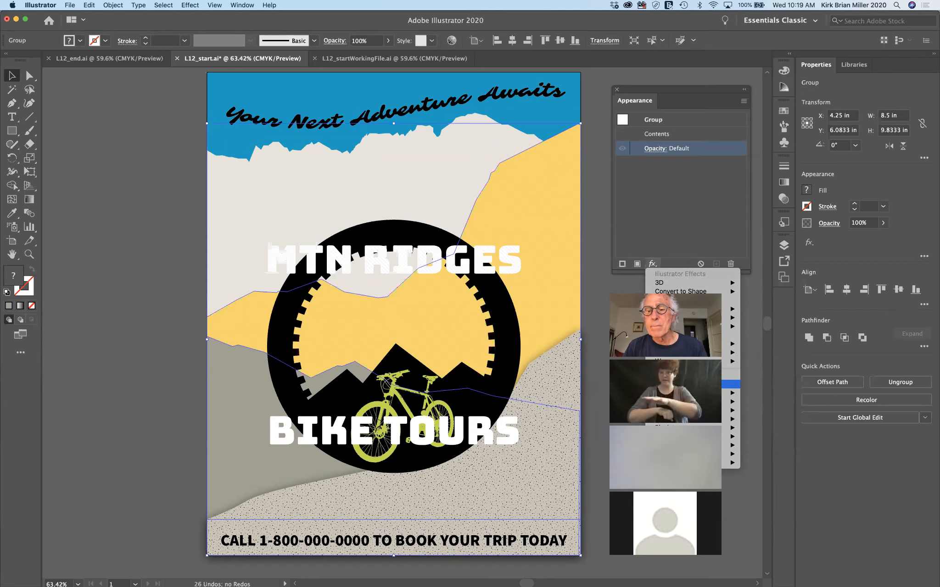
mouse_move(729, 344)
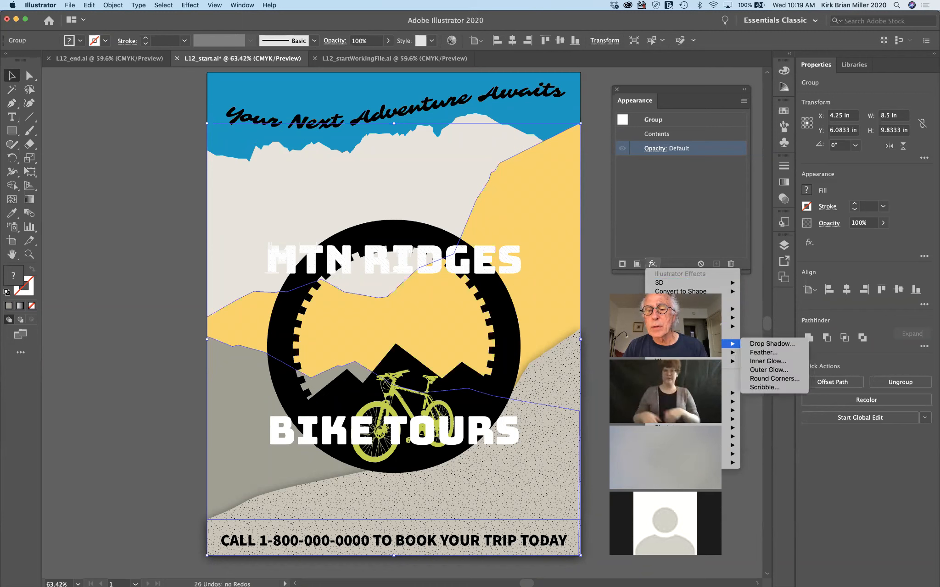
Choose Drop Shadow for the mountain group and check it with the preview toggle
left_click(758, 342)
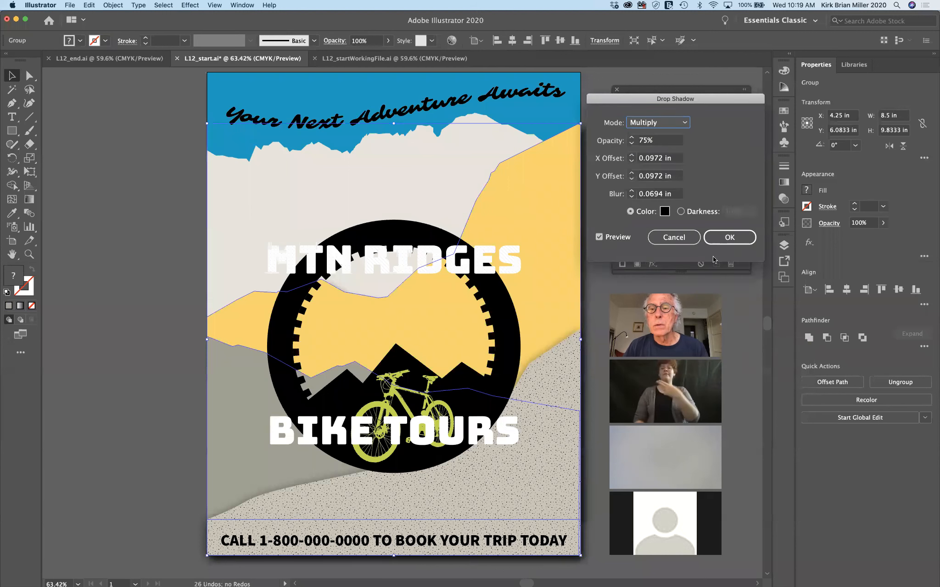
left_click(596, 237)
left_click(598, 237)
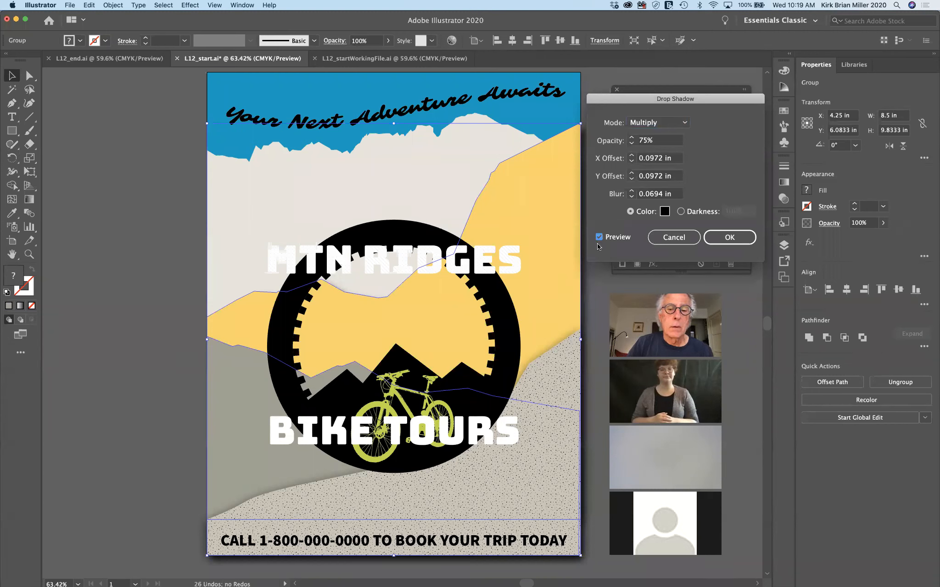
Set the shadow to 50% opacity, 0 Y offset and 0 blur, and apply it
left_click(669, 138)
type("50")
key("Tab")
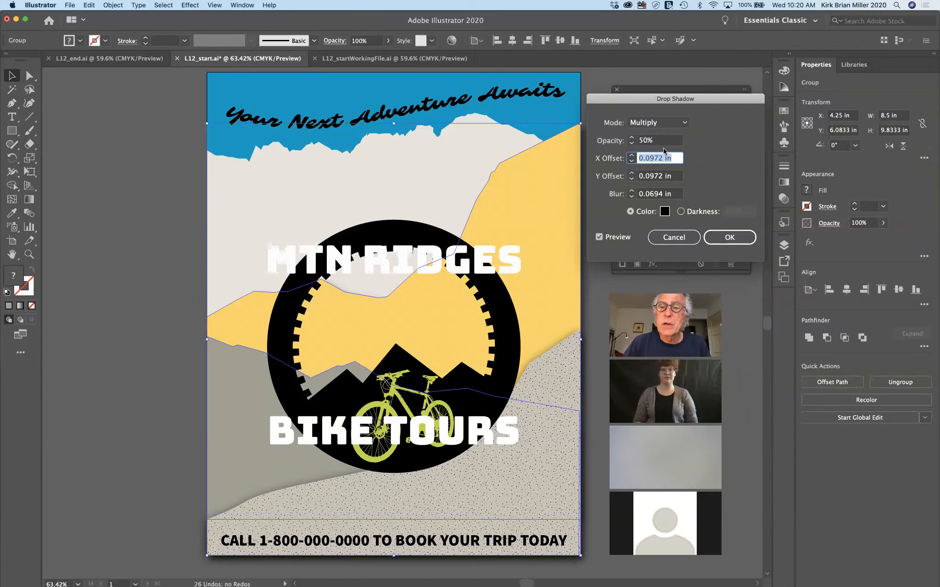
key("Tab")
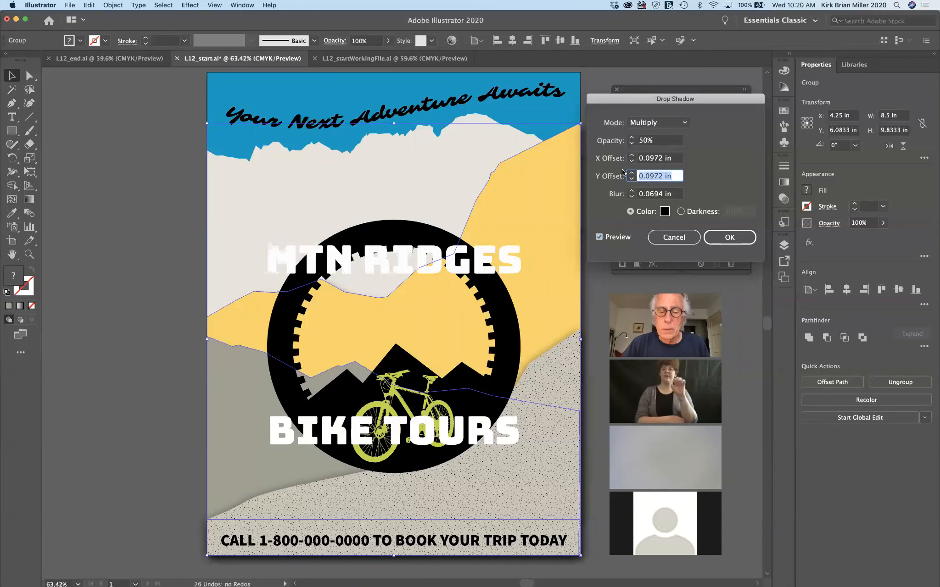
type("0")
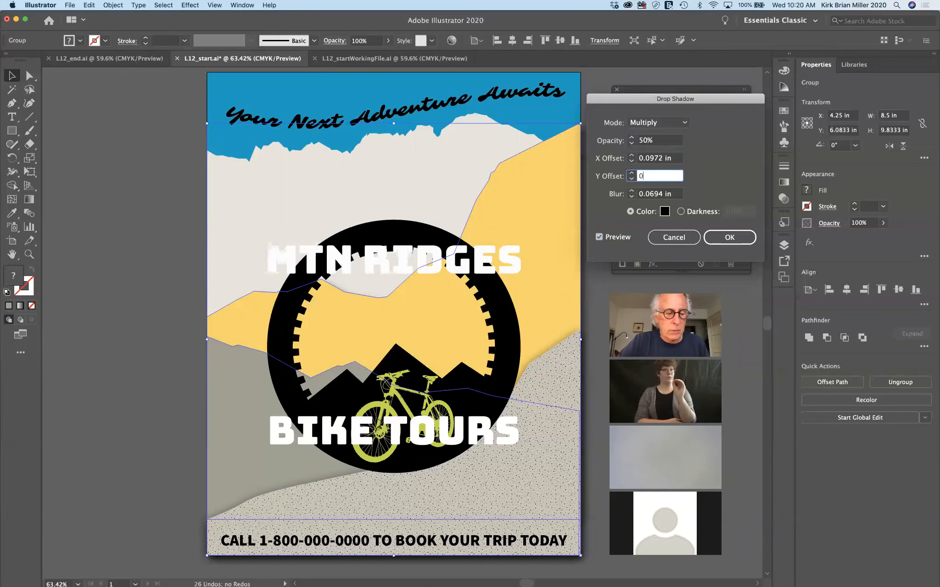
key("Tab")
type("0")
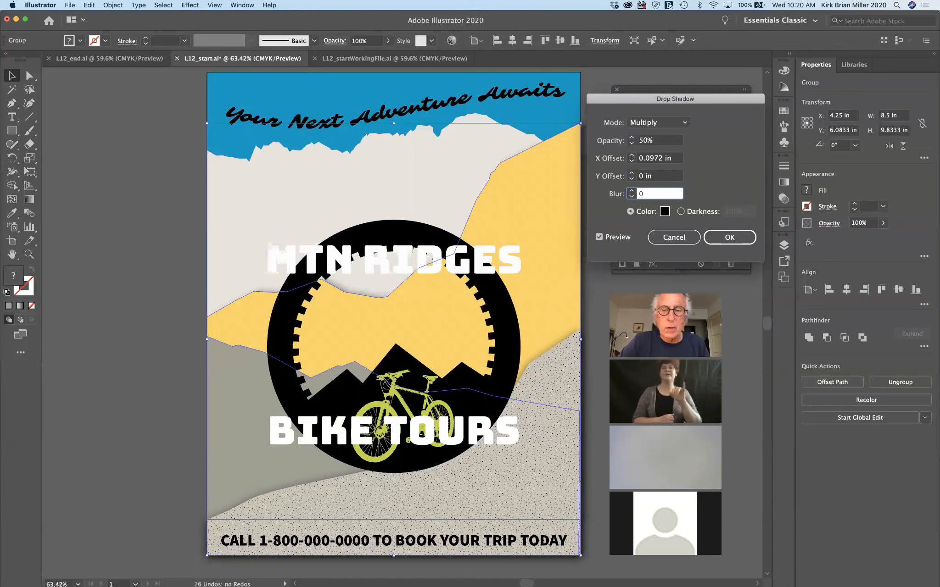
key("Tab")
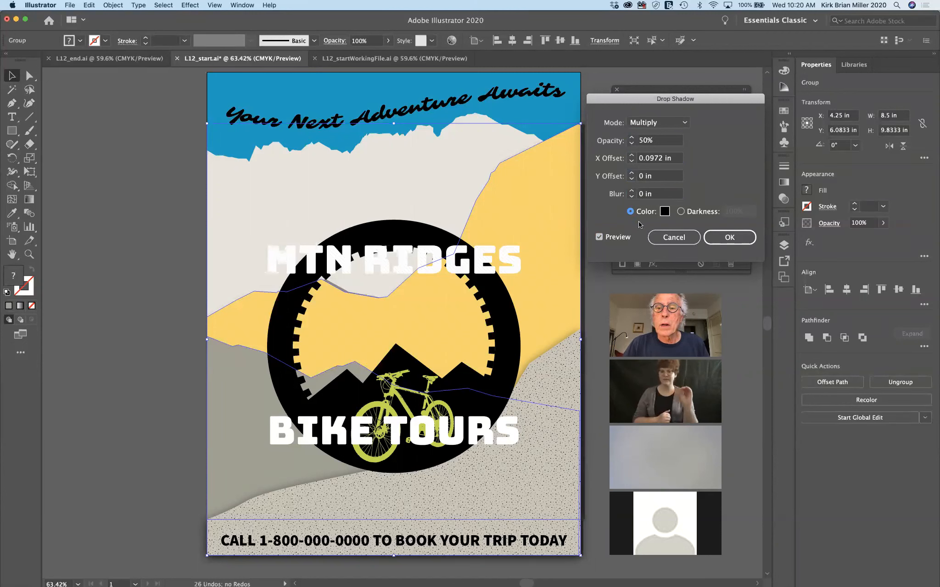
left_click(598, 237)
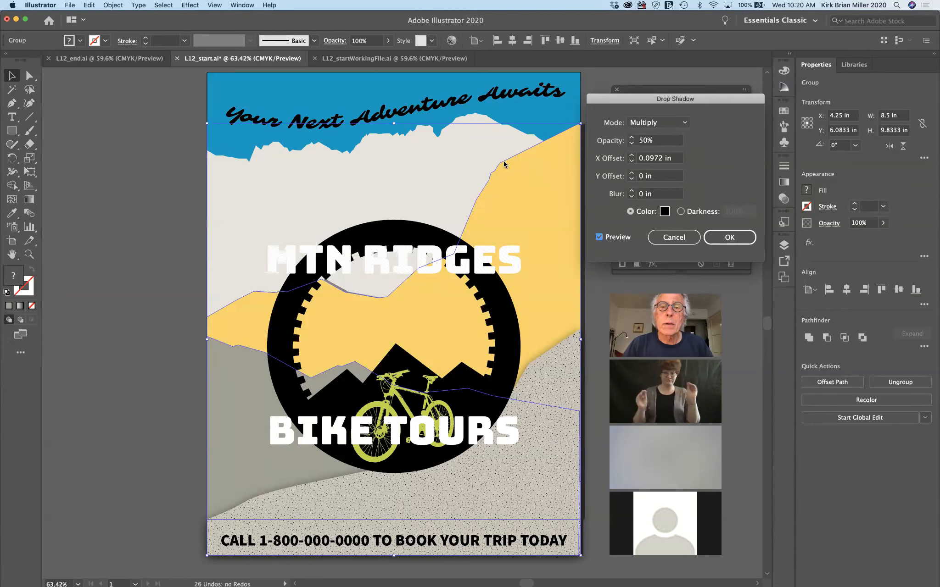
left_click(724, 237)
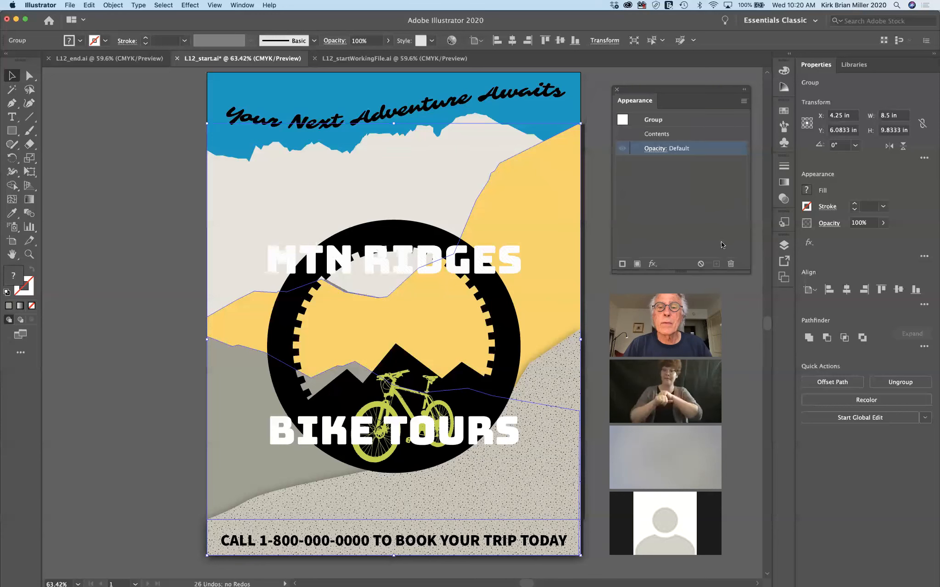
Deselect everything to judge the shadow, then select the mountain group
left_click(144, 258)
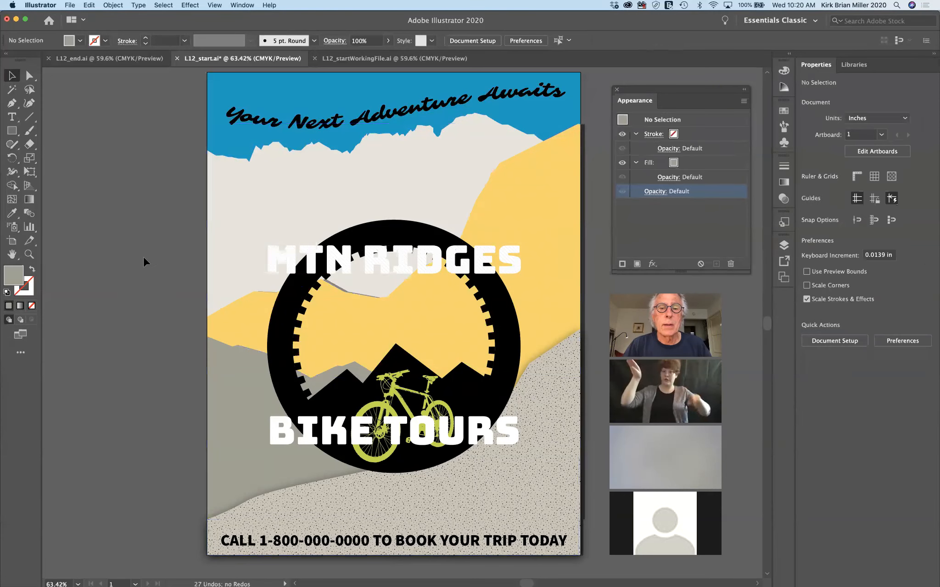
left_click(542, 235)
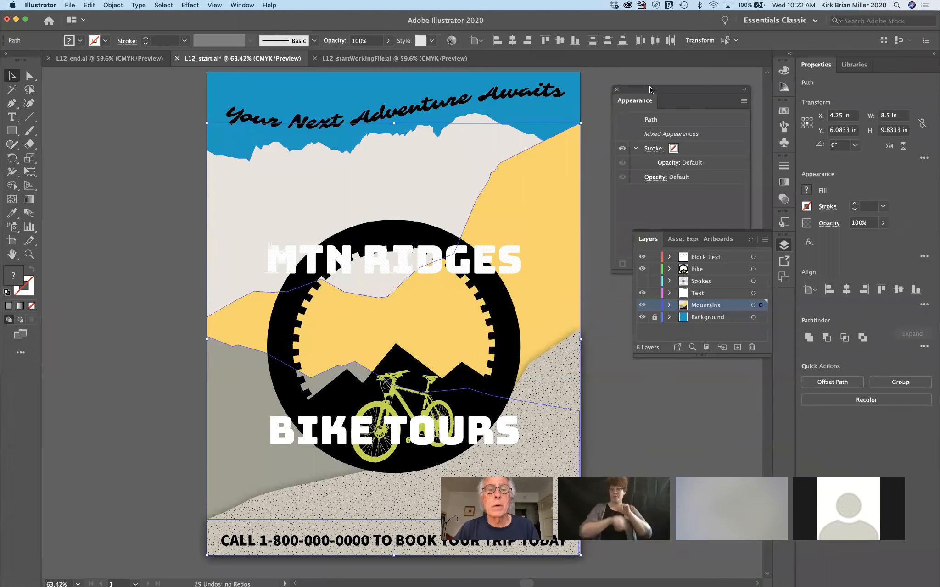
Select the yellow and grey mountain shapes and group them
left_click(148, 220)
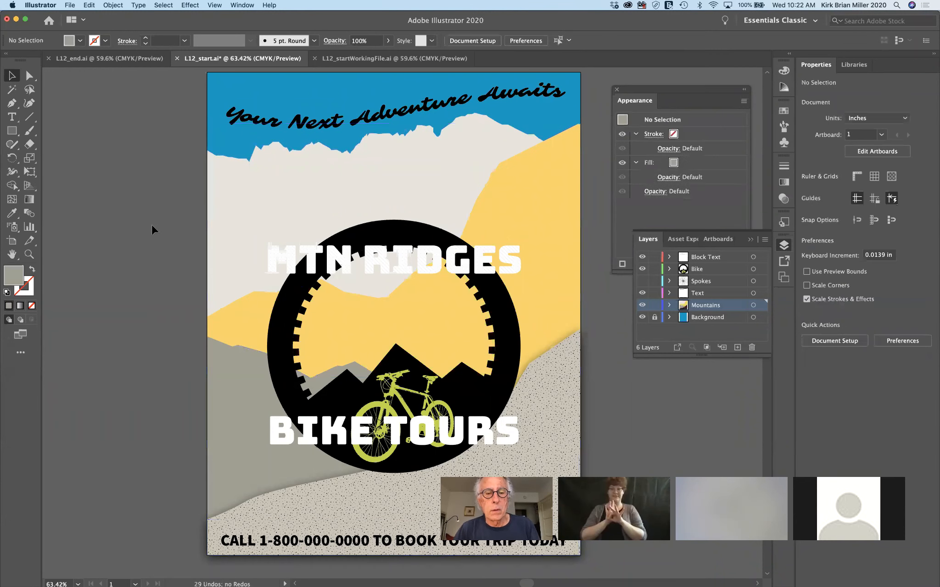
left_click(212, 327)
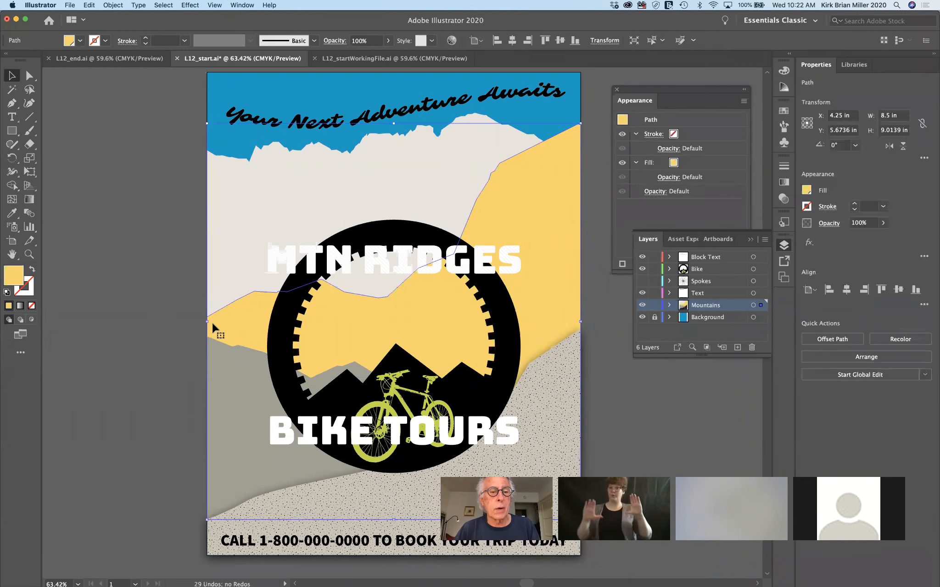
left_click(220, 381, "shift")
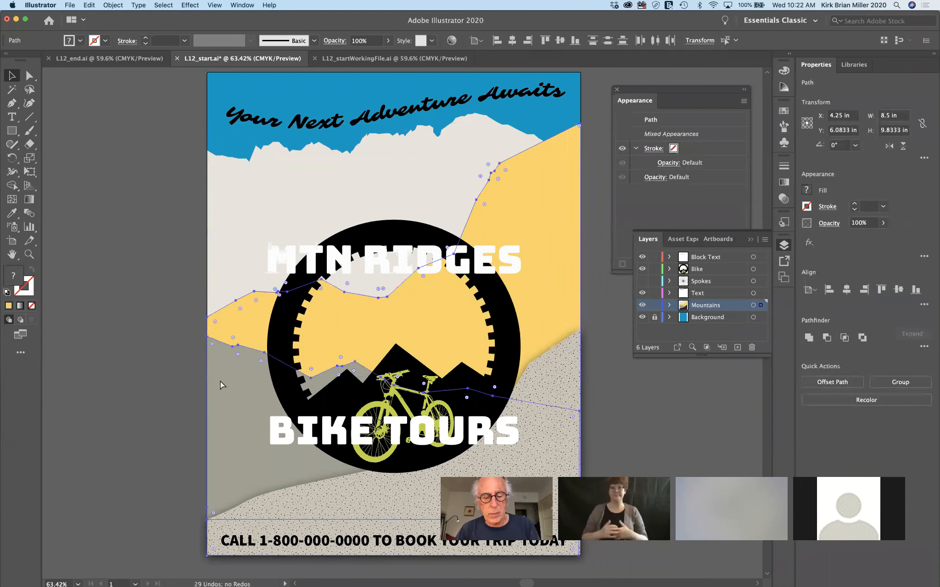
key("super+g")
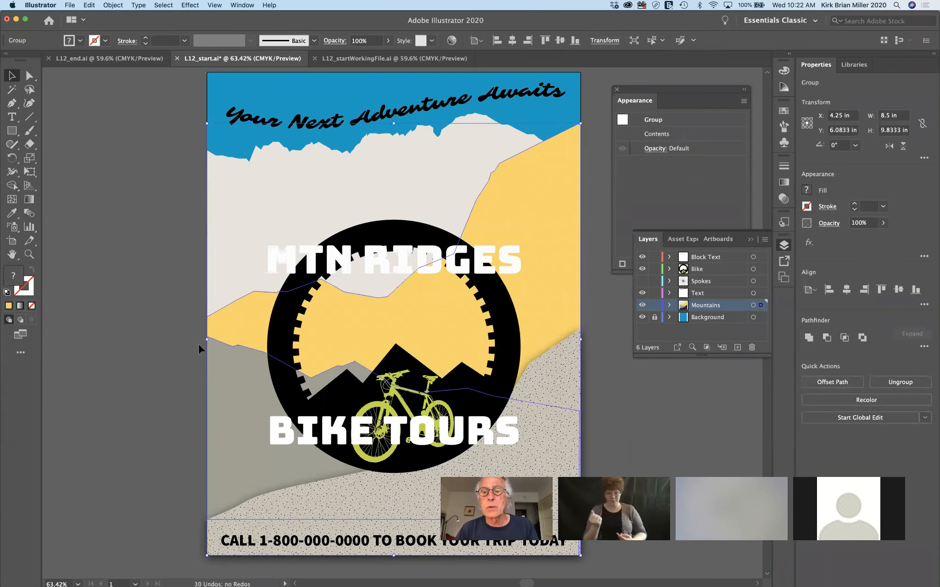
Add a Drop Shadow to the mountain group with its default settings
left_click(638, 176)
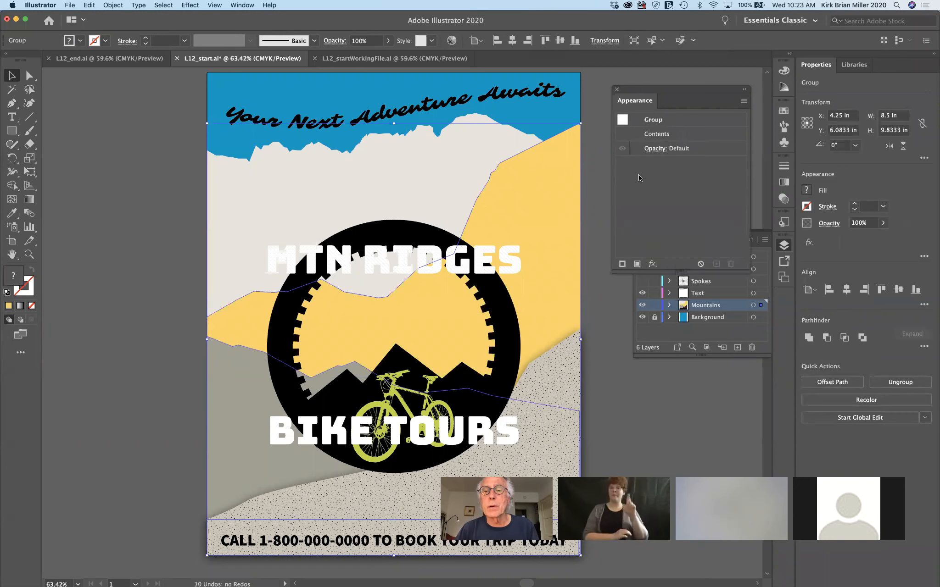
left_click(652, 264)
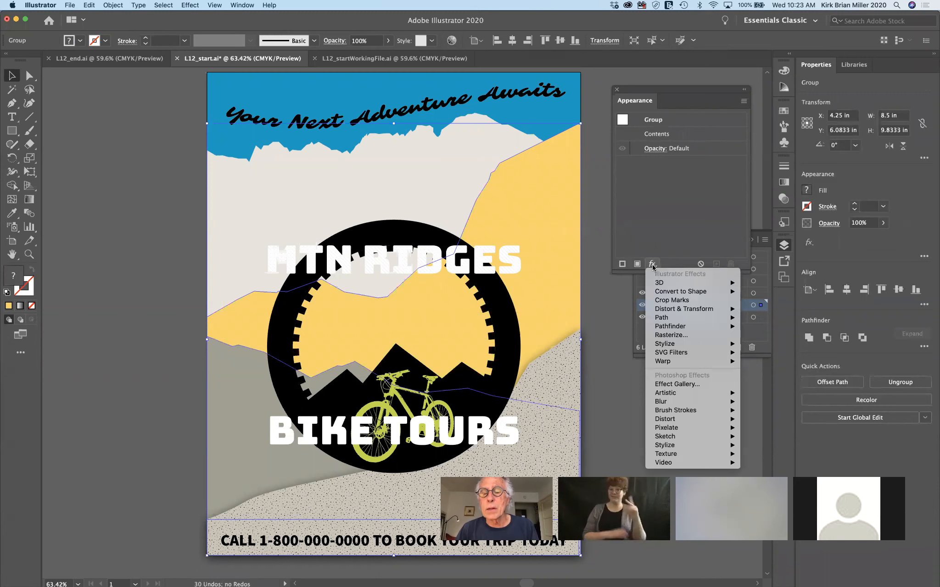
mouse_move(666, 348)
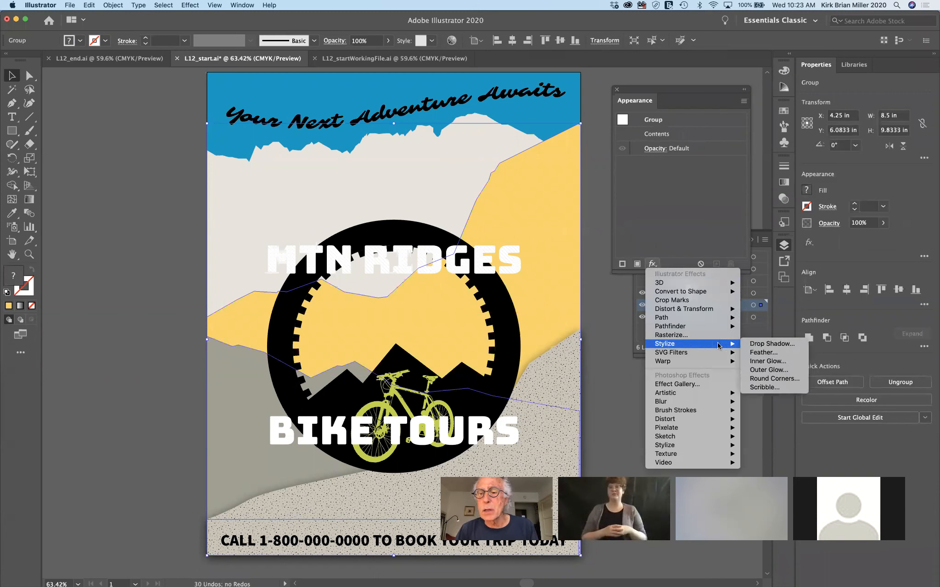
left_click(762, 344)
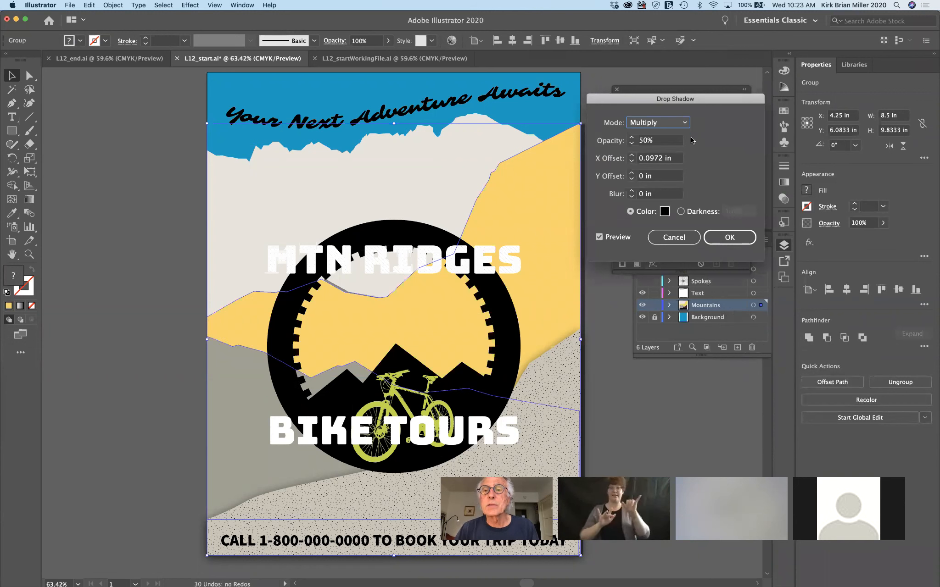
left_click(599, 237)
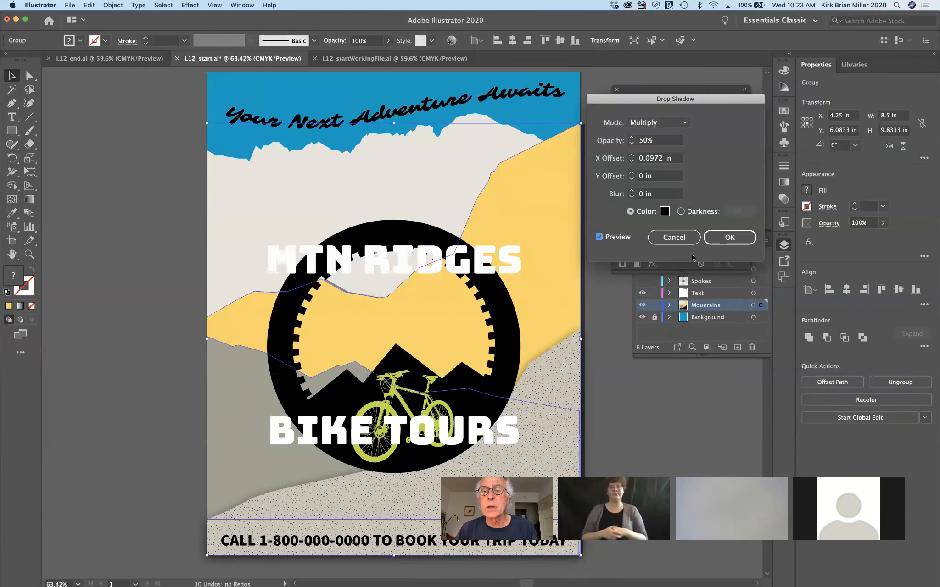
left_click(729, 237)
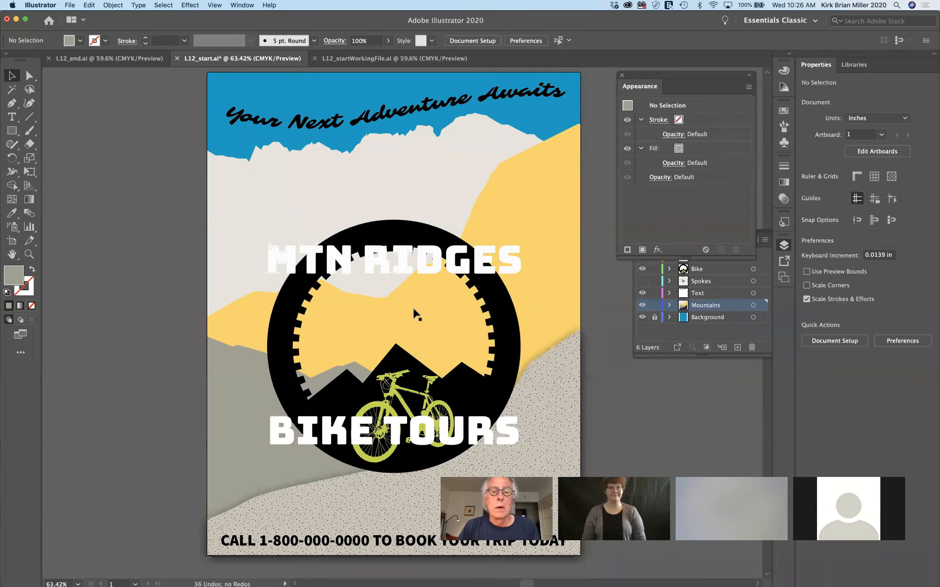
Reselect the grey and yellow mountains and group them again
left_click(246, 413)
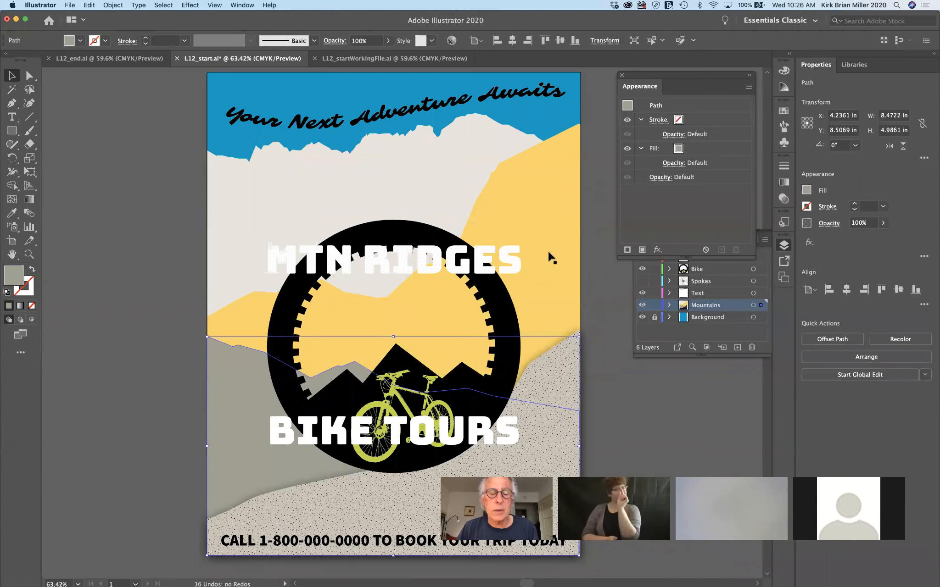
left_click(557, 225, "shift")
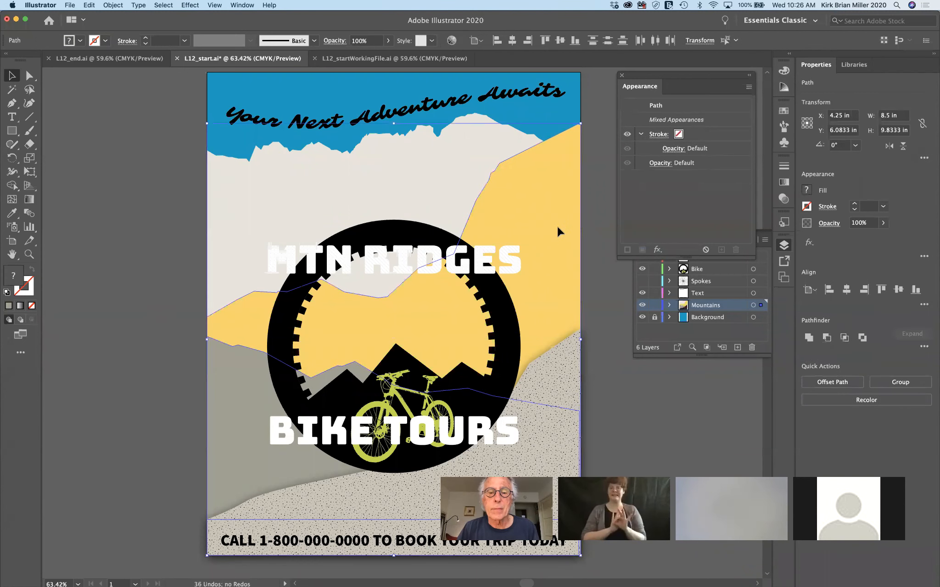
key("a")
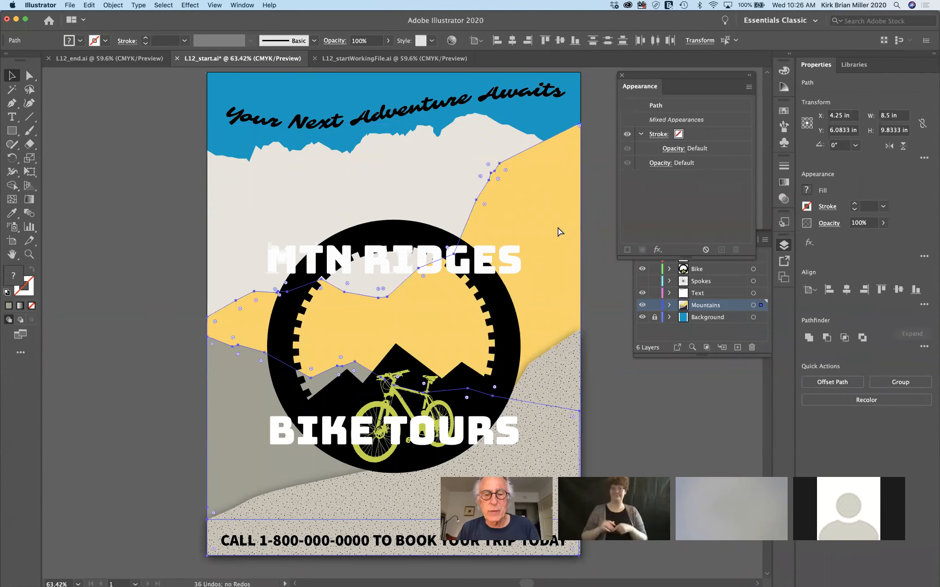
key("super+g")
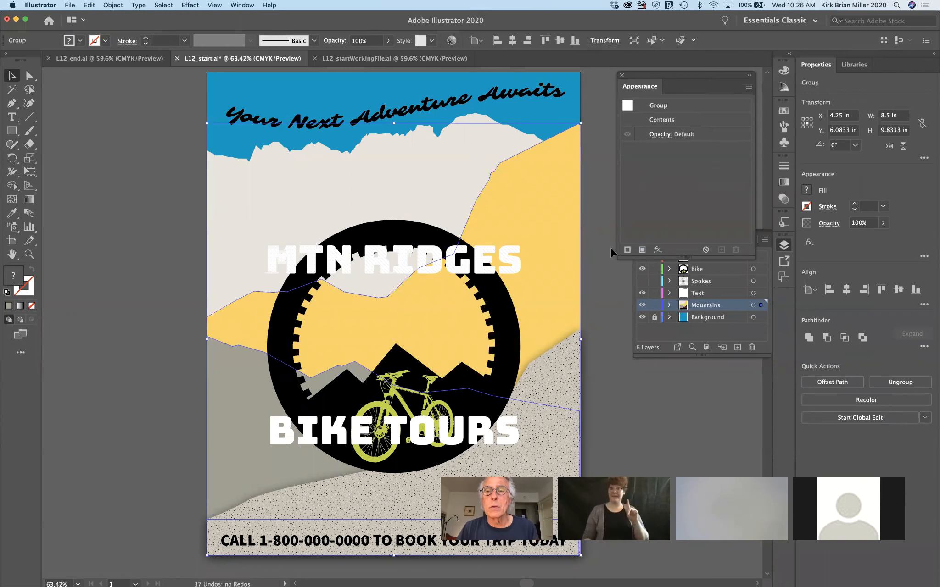
Give the group a centred Drop Shadow with 0 in X offset and 0.25 in blur
left_click(657, 250)
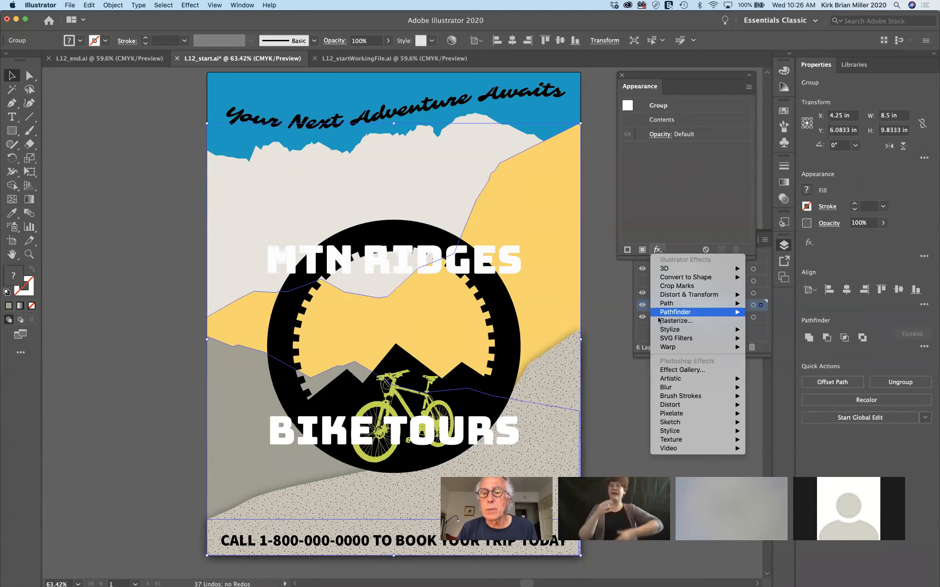
mouse_move(662, 334)
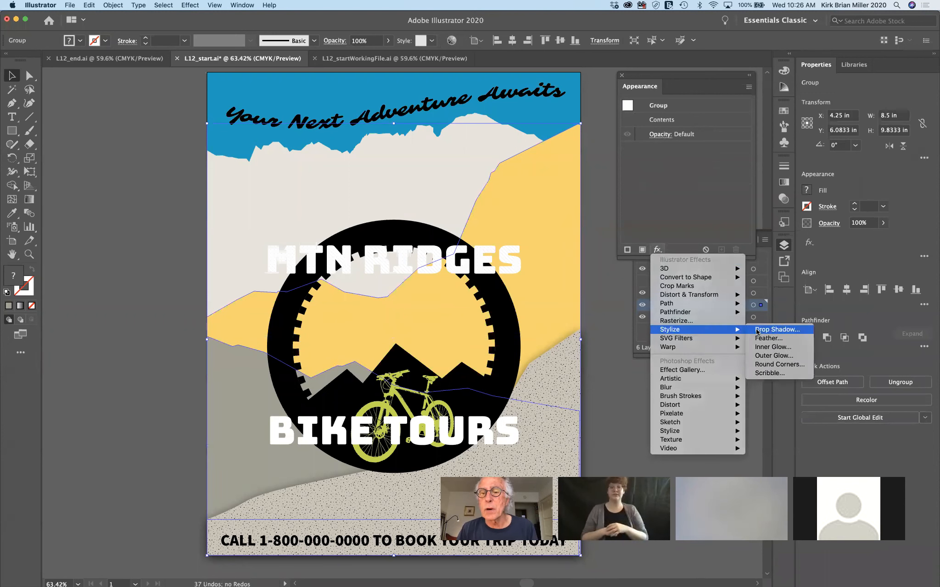
left_click(775, 330)
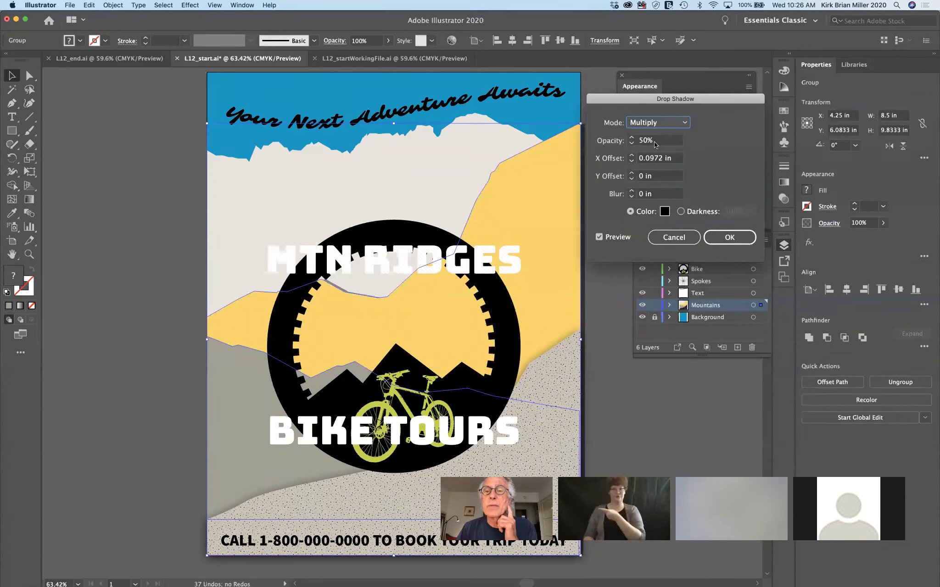
double_click(662, 159)
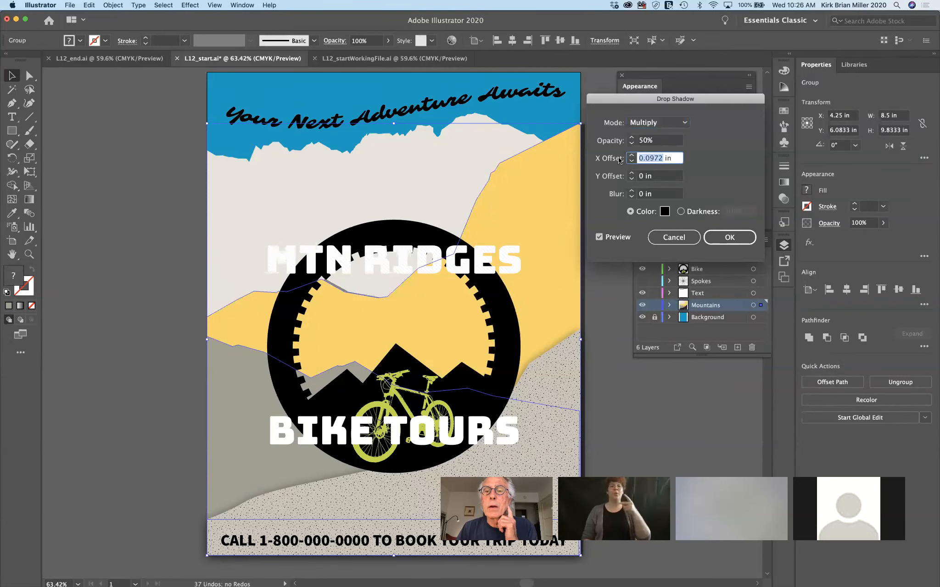
type("0")
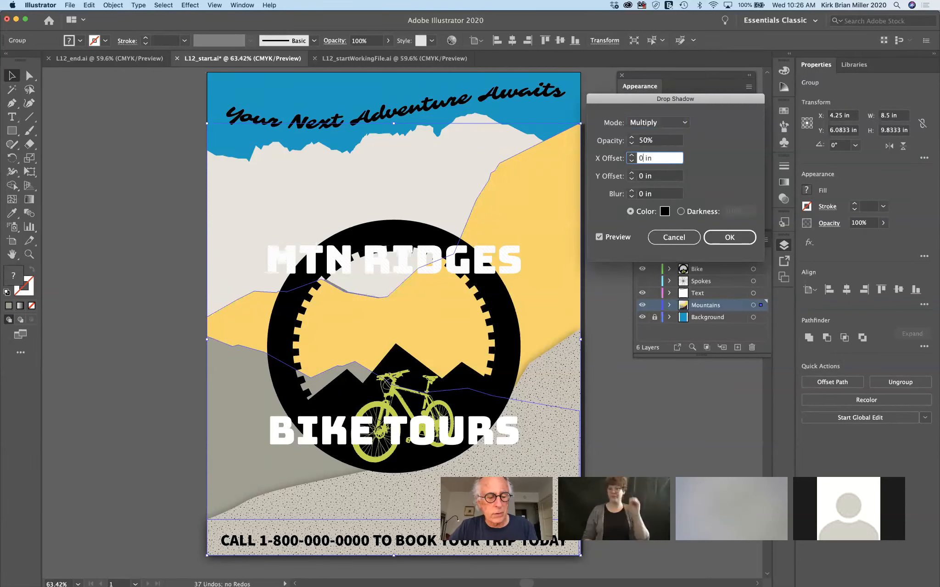
key("Tab")
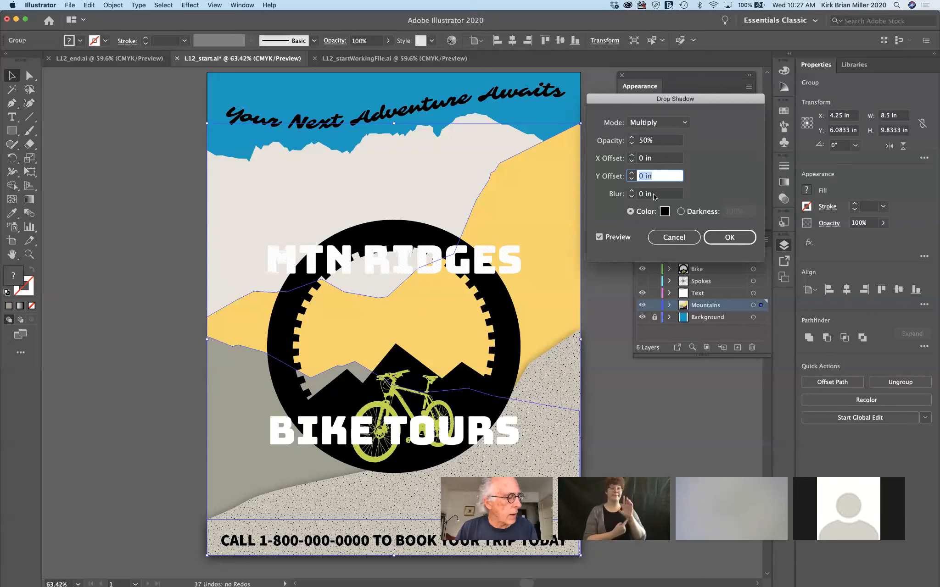
key("Tab")
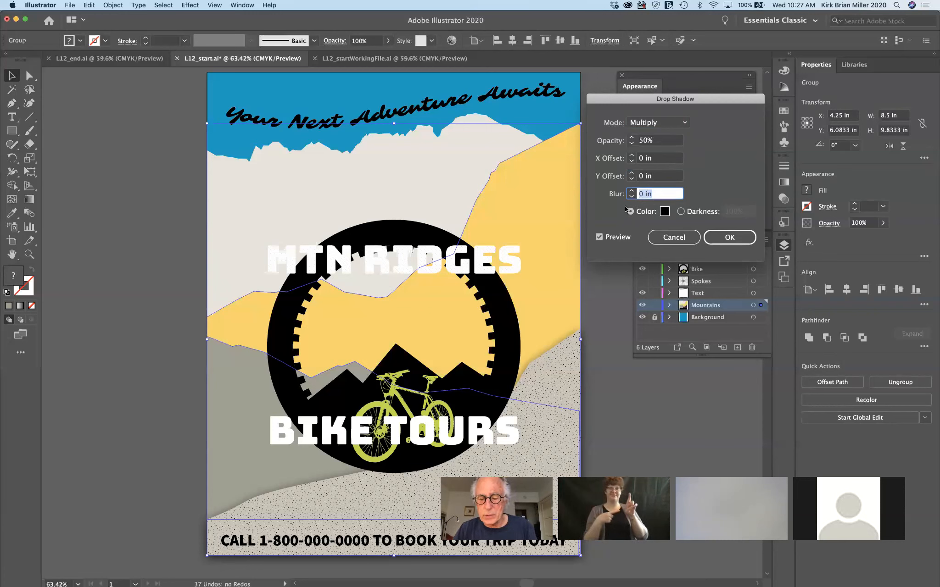
type(".25")
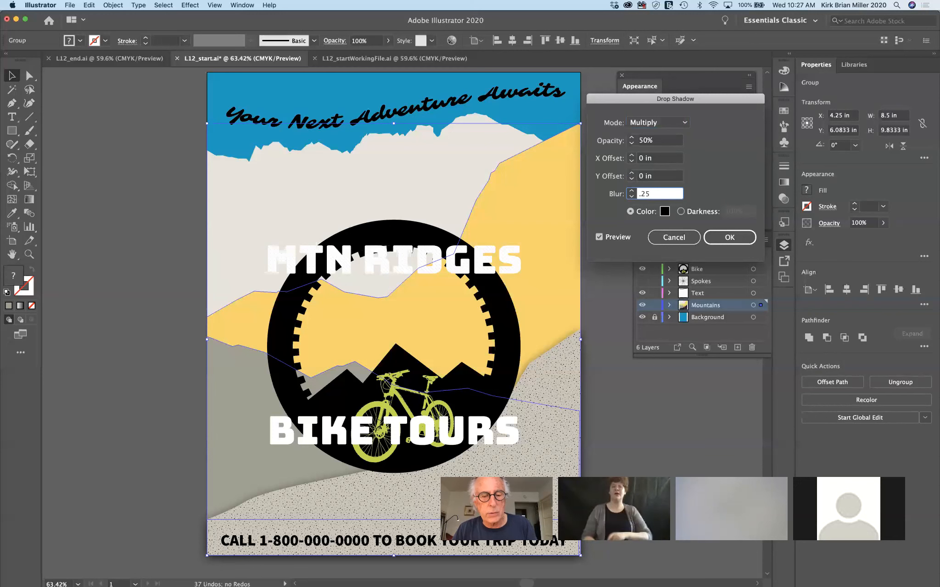
key("Tab")
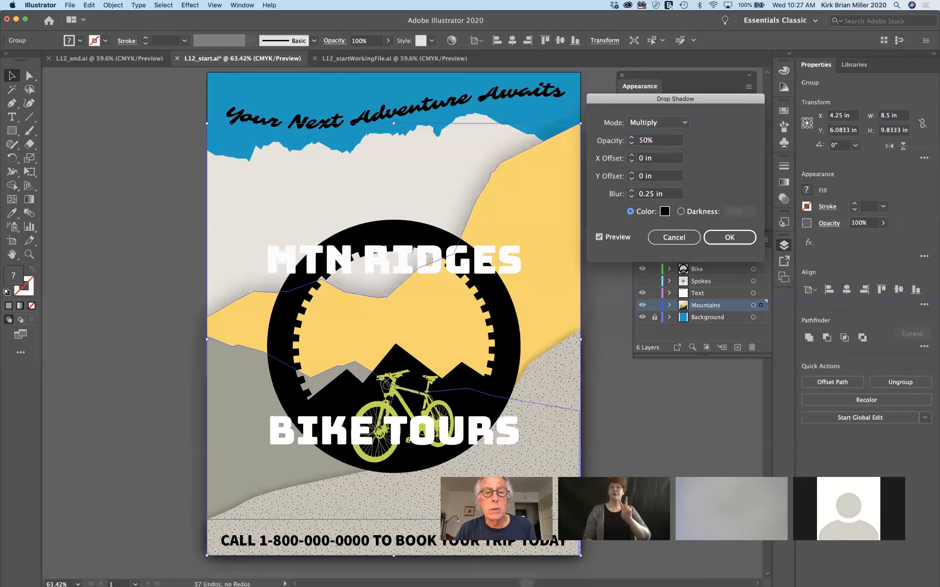
left_click(727, 237)
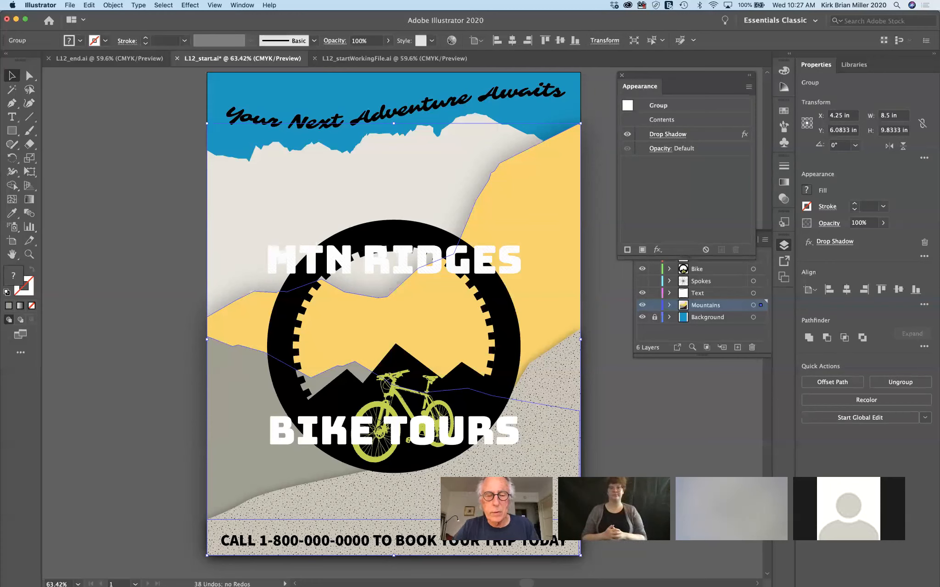
Ungroup the mountains, then select the grey and yellow mountain paths together
key("super+shift+g")
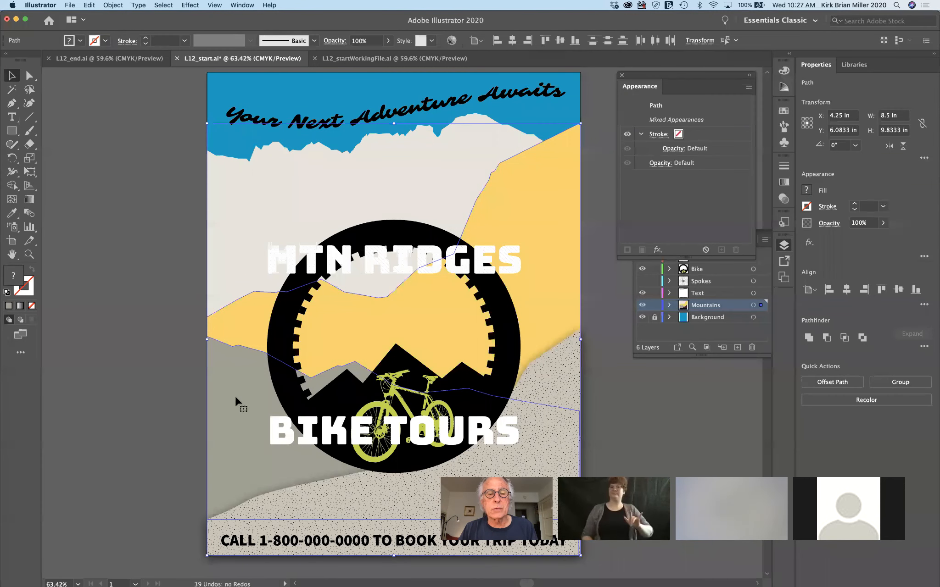
left_click(137, 364)
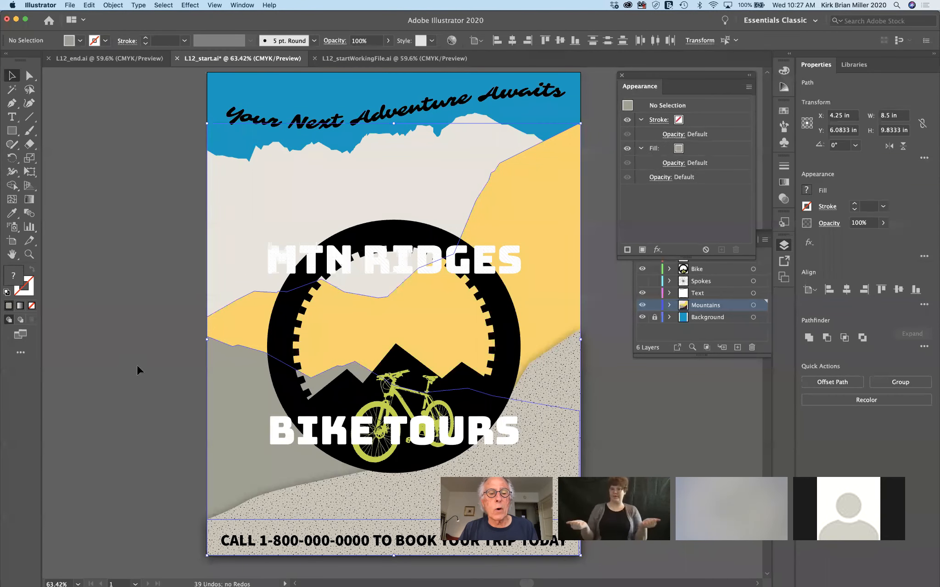
left_click(248, 370)
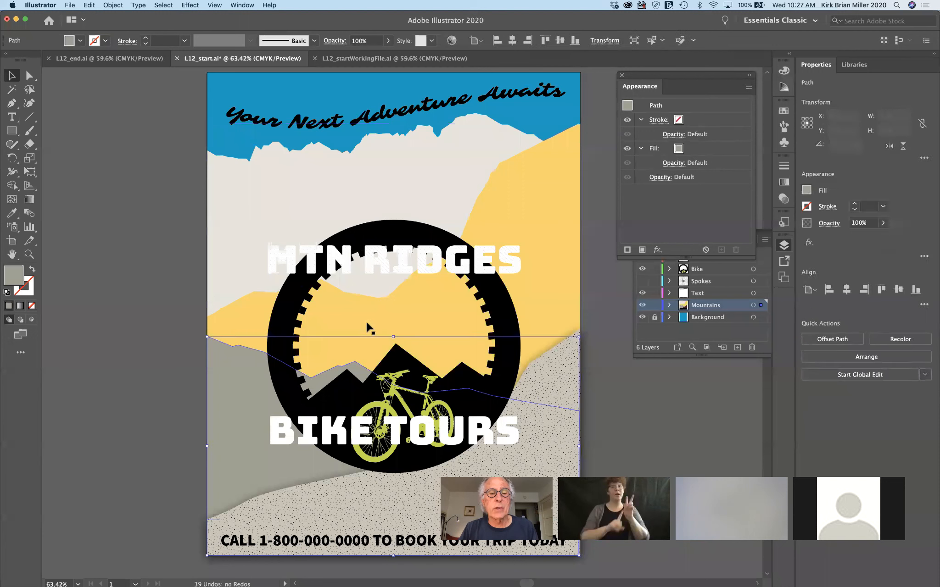
left_click(524, 240, "shift")
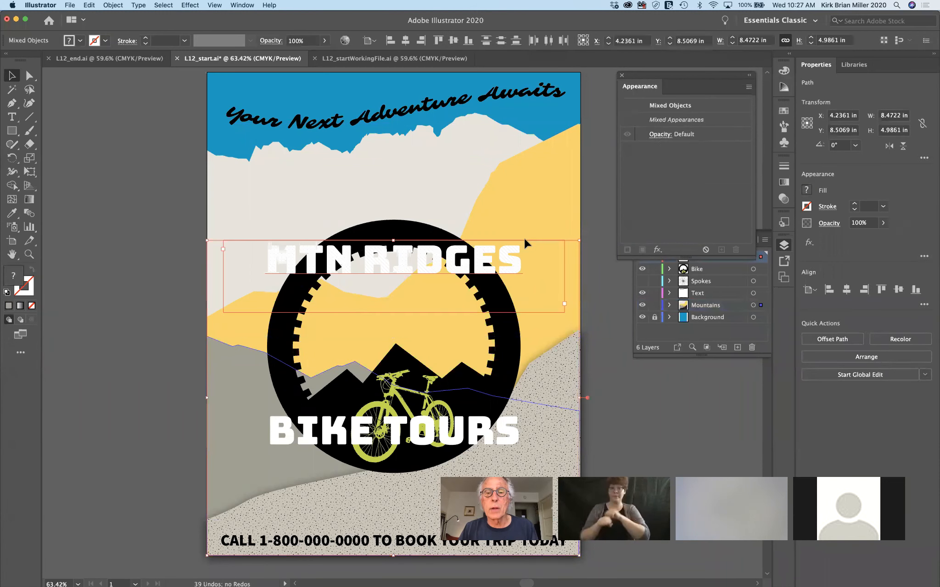
left_click(61, 421)
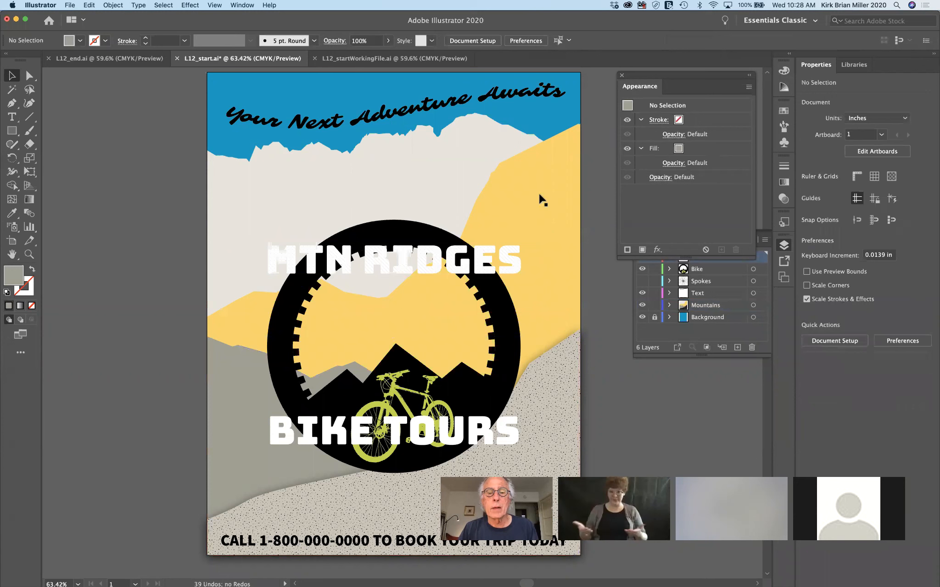
left_click(232, 470)
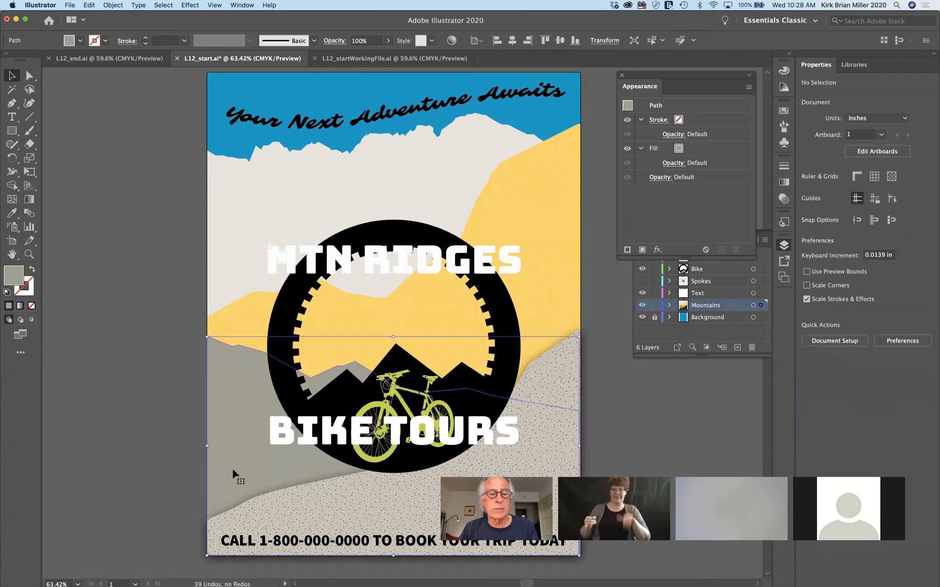
left_click(566, 167, "shift")
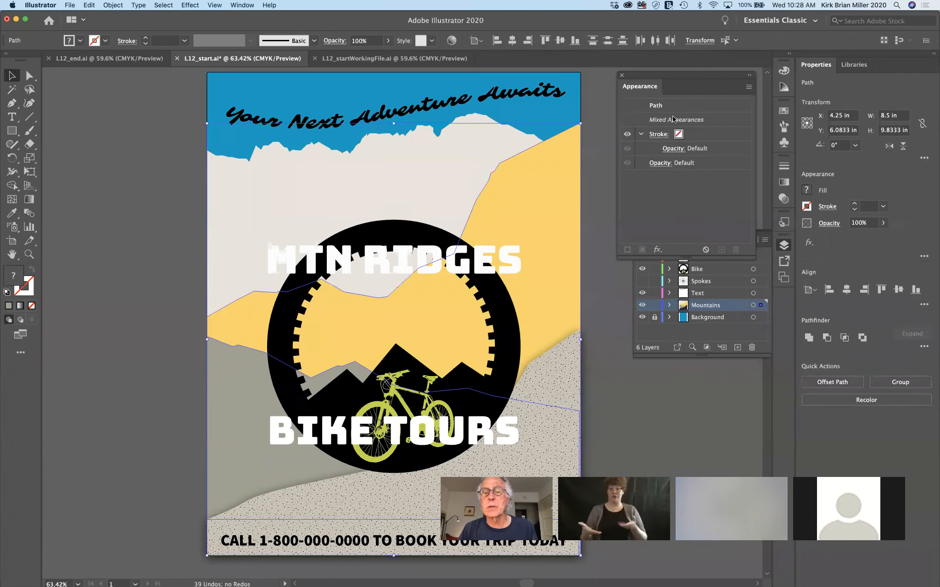
Apply a Multiply 50%, 0.25 in blur Drop Shadow to both mountain paths, then deselect
left_click(657, 250)
mouse_move(659, 330)
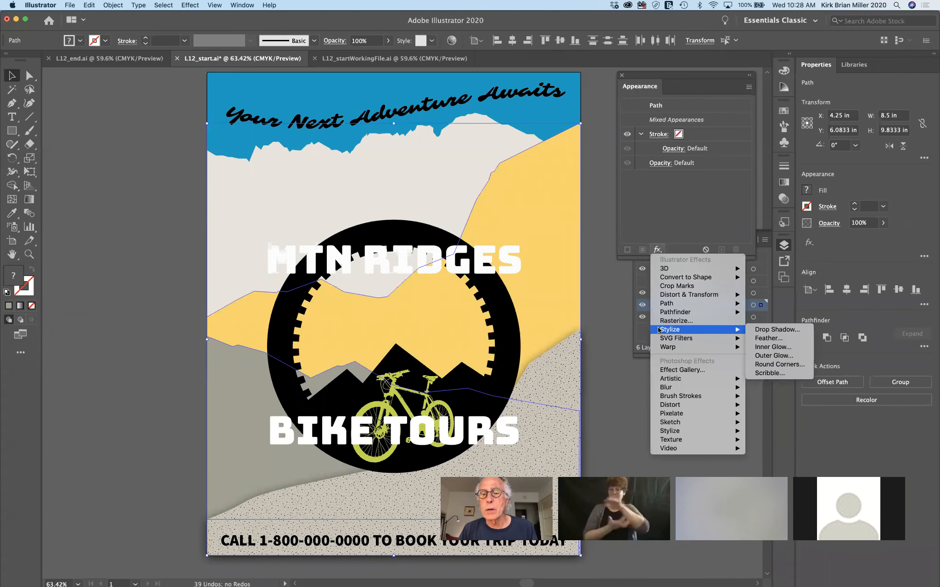
left_click(777, 329)
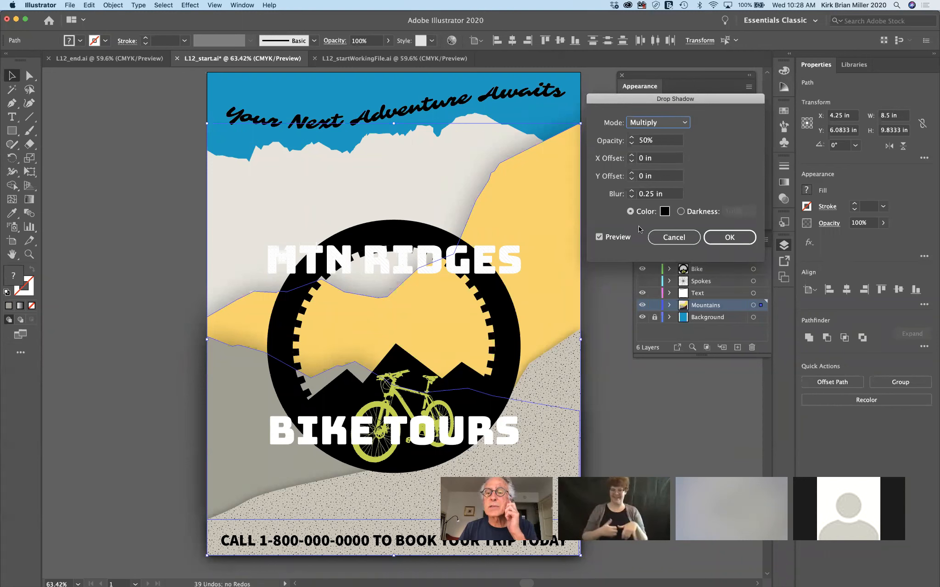
left_click(732, 237)
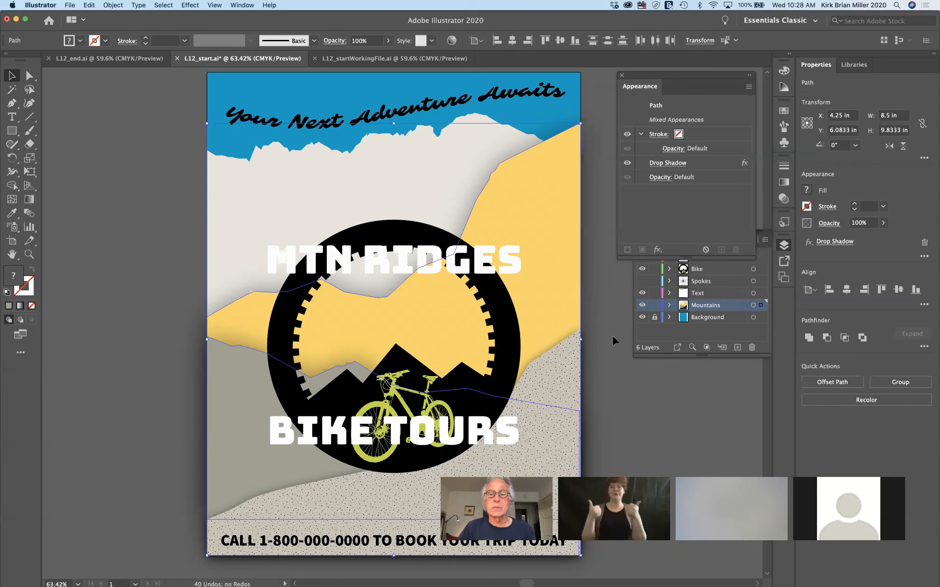
left_click(612, 281)
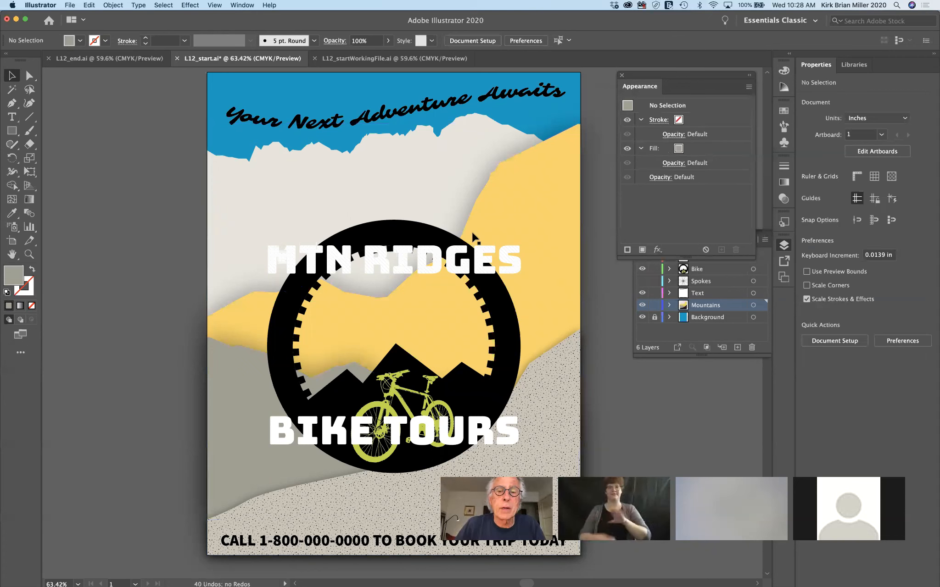
Select the MTN RIDGES and BIKE TOURS titles and apply an Arc warp with 65% bend
left_click(383, 265)
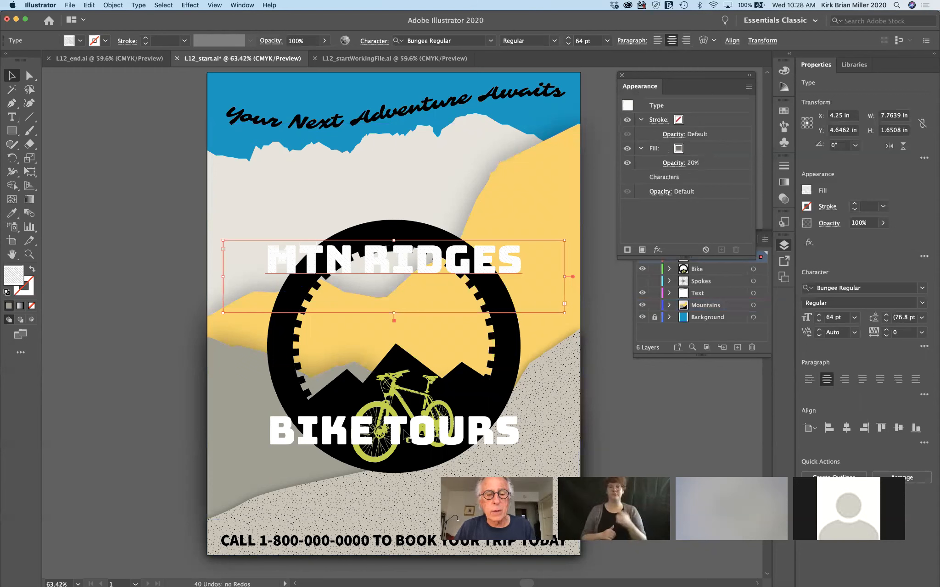
left_click(402, 431, "shift")
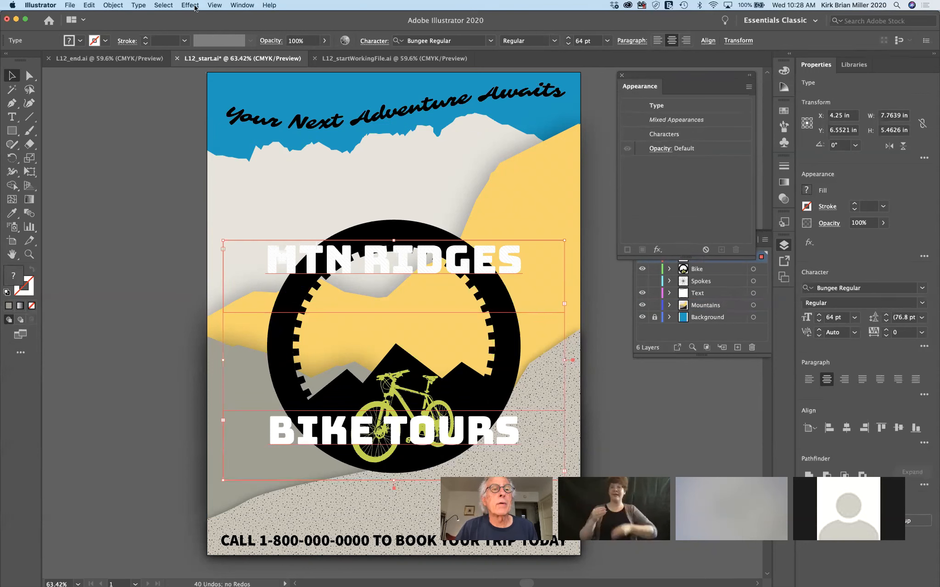
left_click(190, 5)
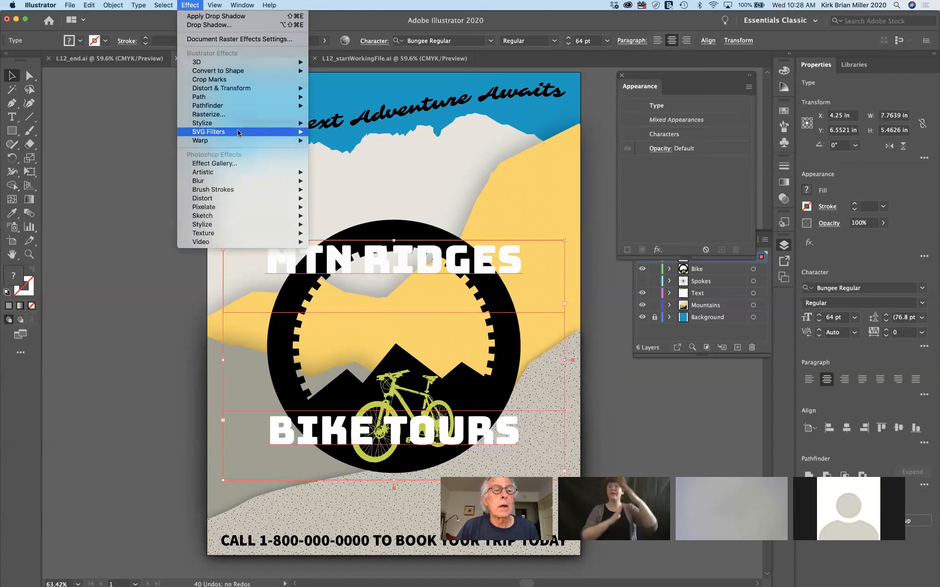
mouse_move(242, 141)
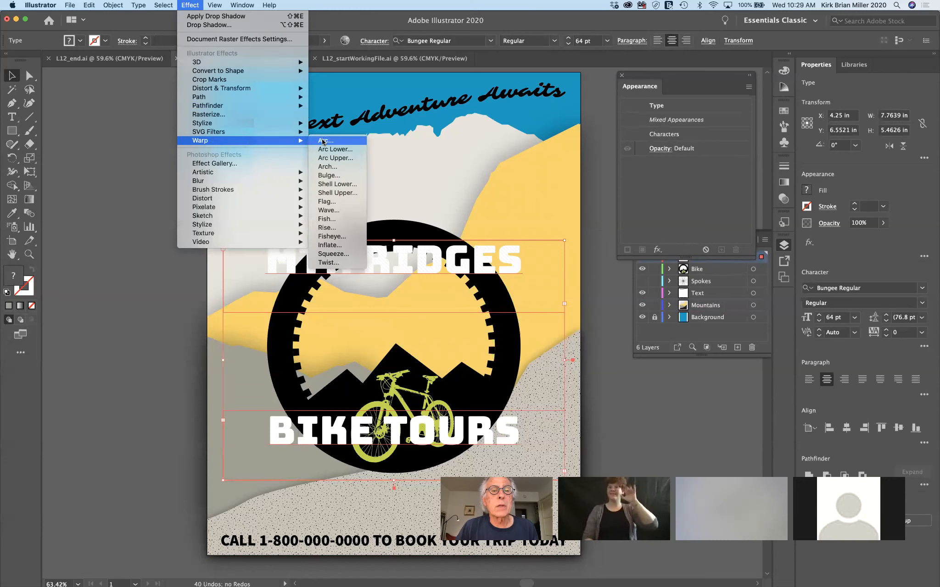
key("Escape")
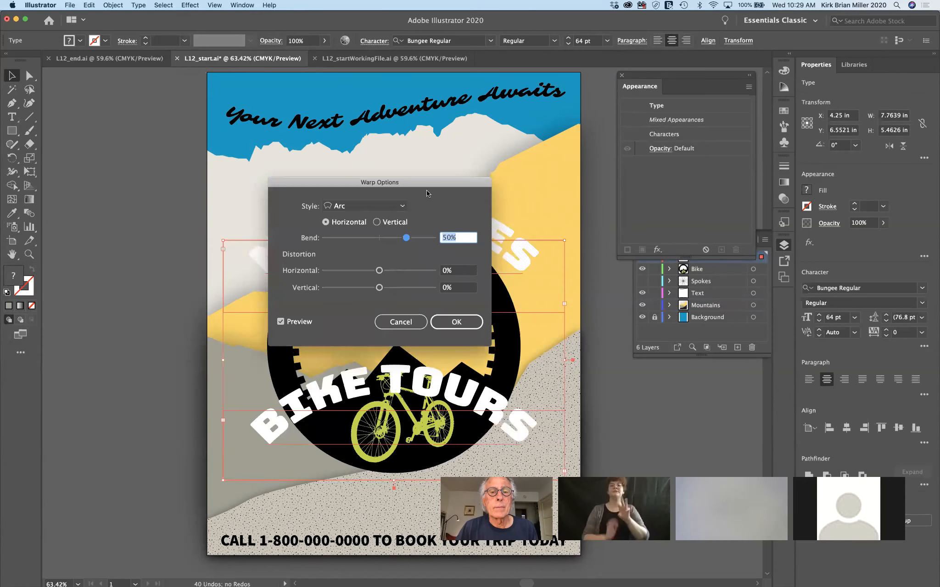
left_click_drag(432, 181, 553, 57)
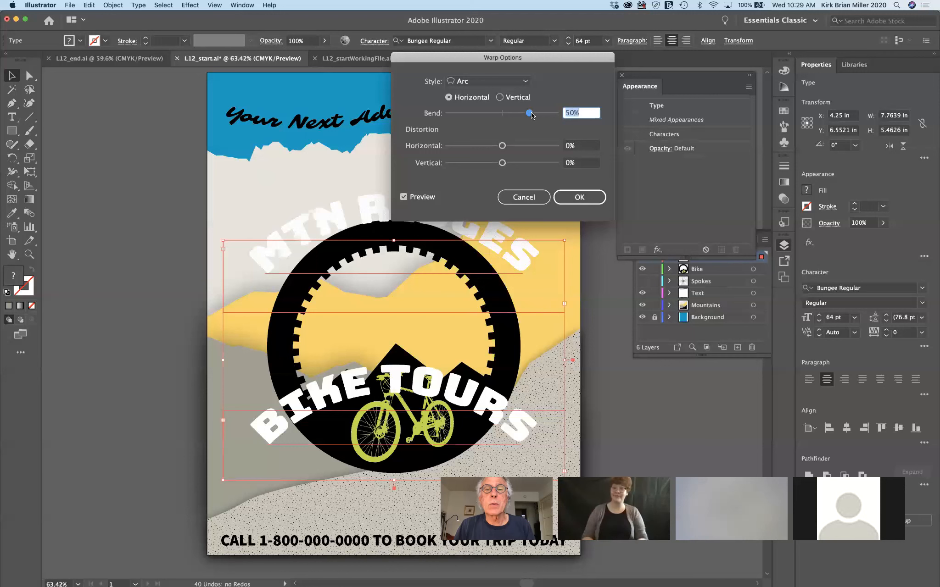
left_click_drag(531, 114, 539, 115)
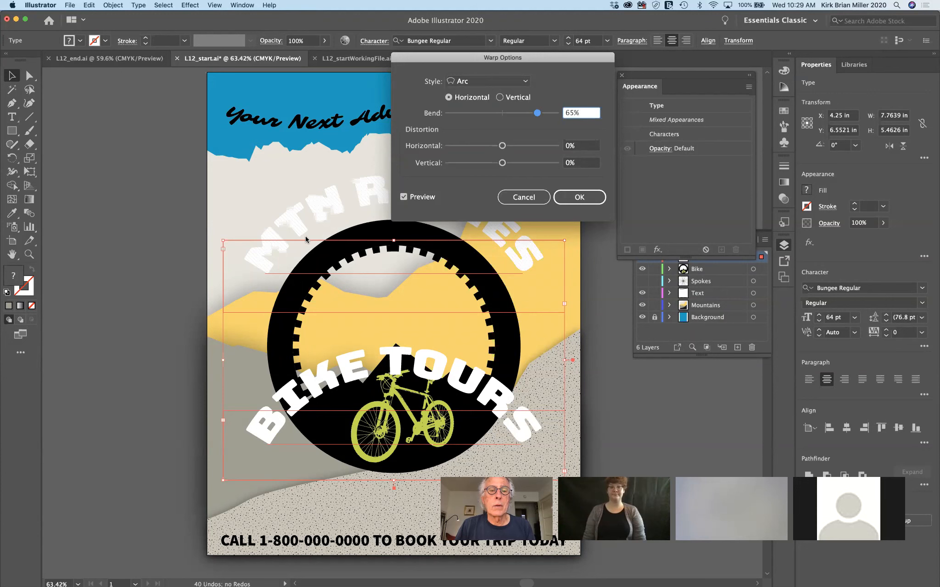
left_click(580, 196)
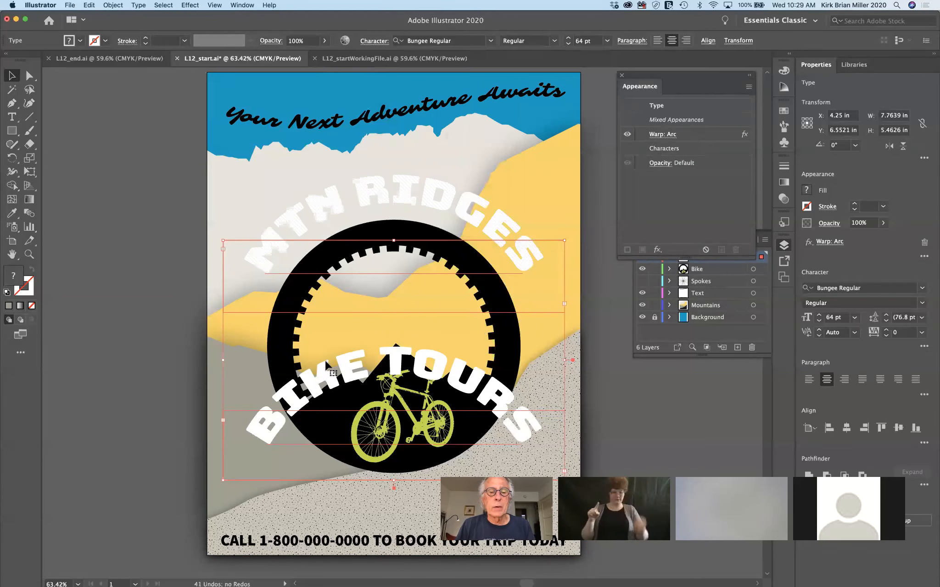
Reverse the BIKE TOURS Arc warp to a -65% bend so it curves under the wheel
left_click(167, 325)
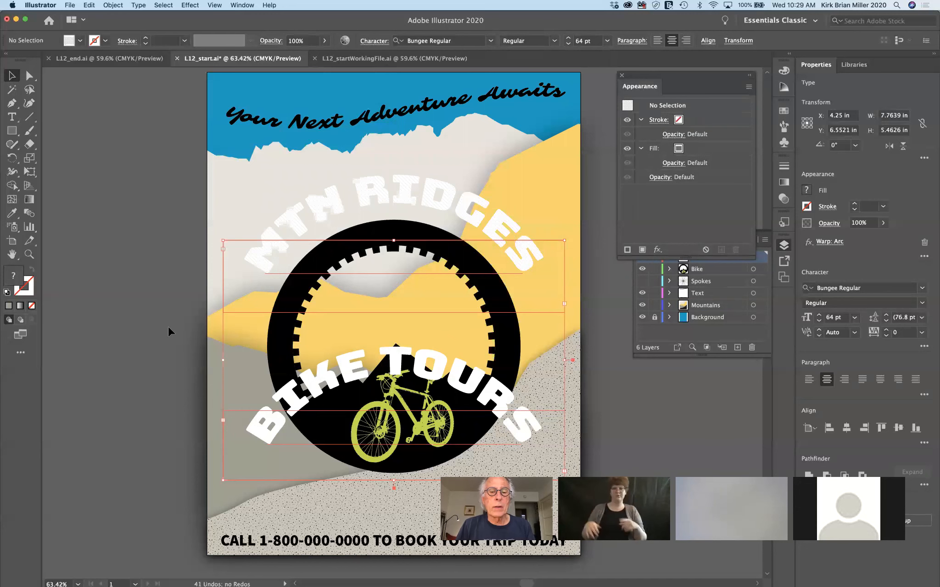
left_click(464, 390)
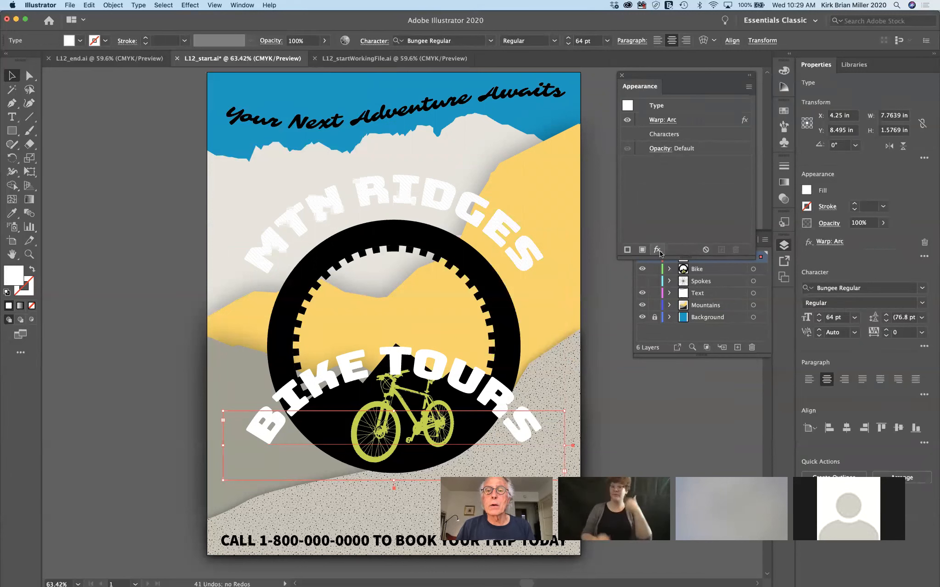
left_click(661, 122)
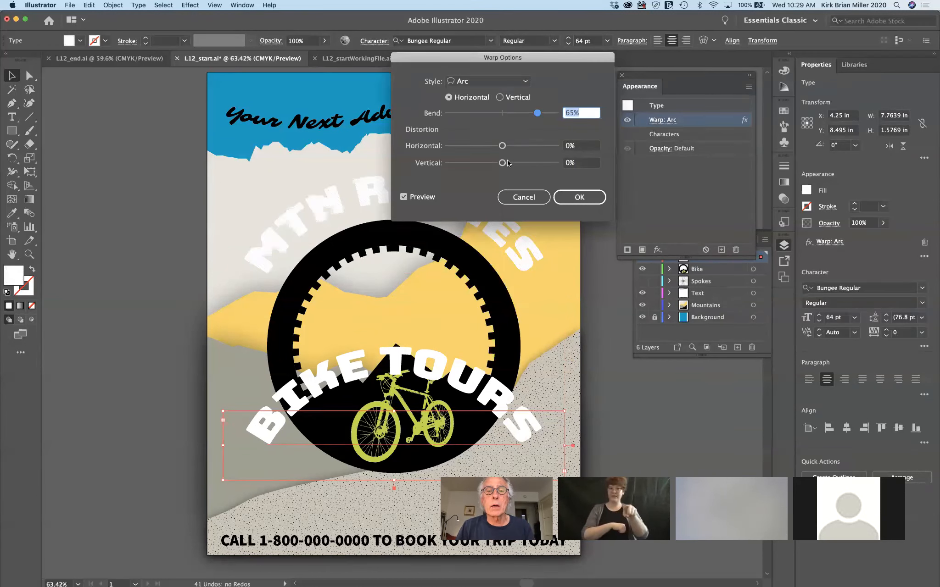
left_click_drag(536, 114, 465, 116)
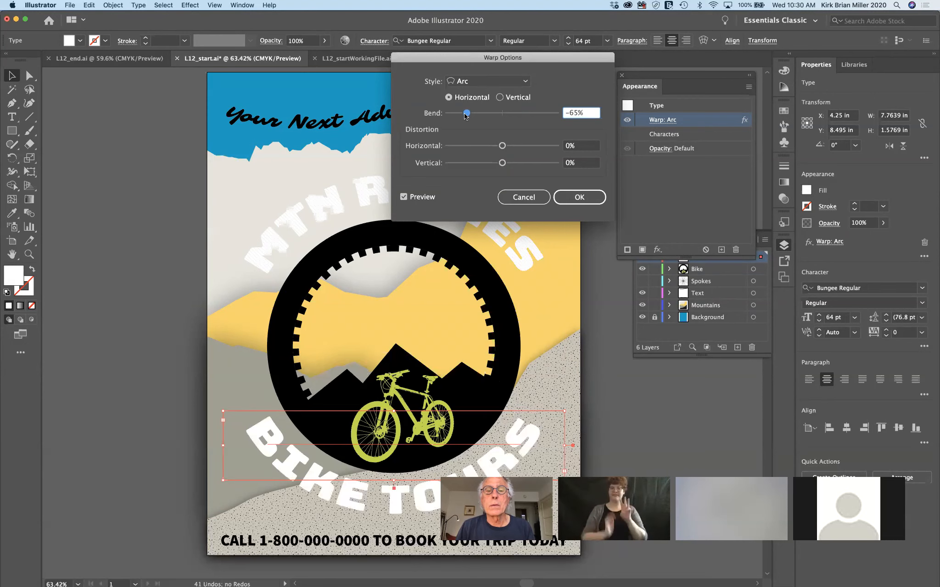
left_click(581, 197)
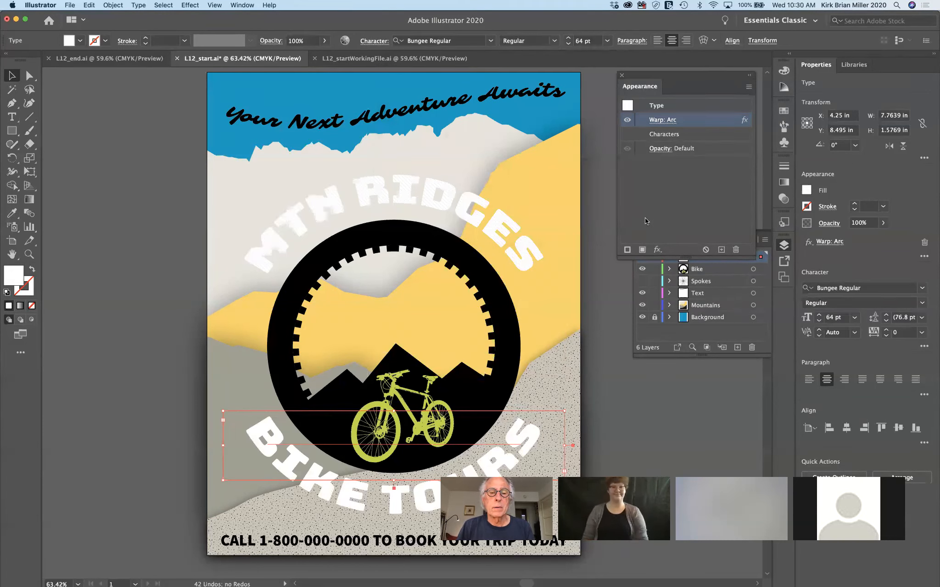
left_click(597, 267)
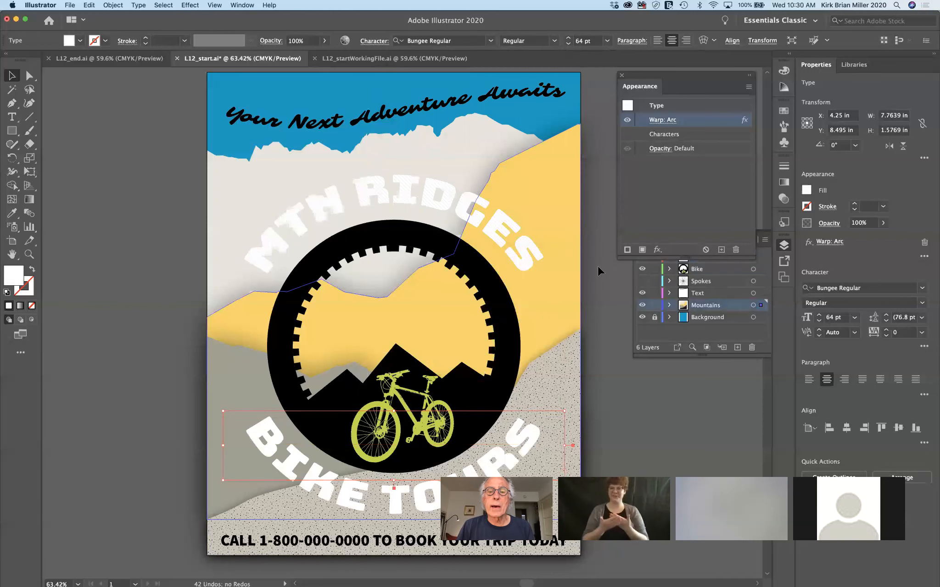
Change the MTN RIDGES Arc warp bend to 64%
left_click(516, 265)
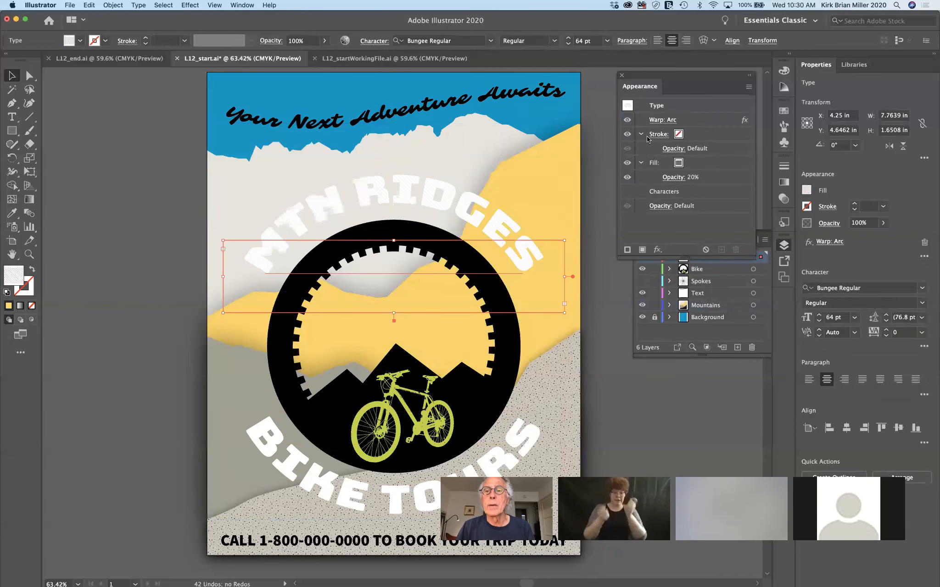
left_click(662, 120)
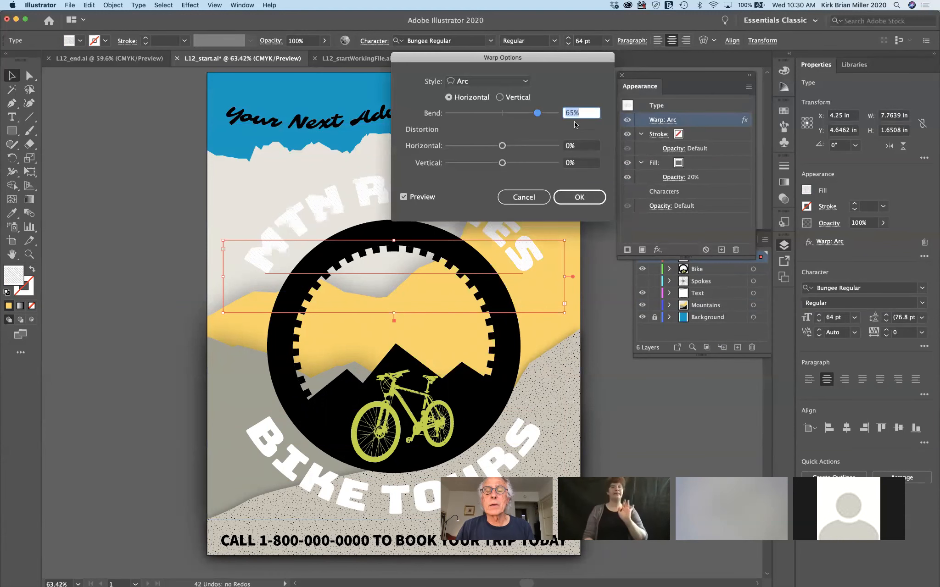
left_click(572, 112)
key("BackSpace")
type("4")
key("Tab")
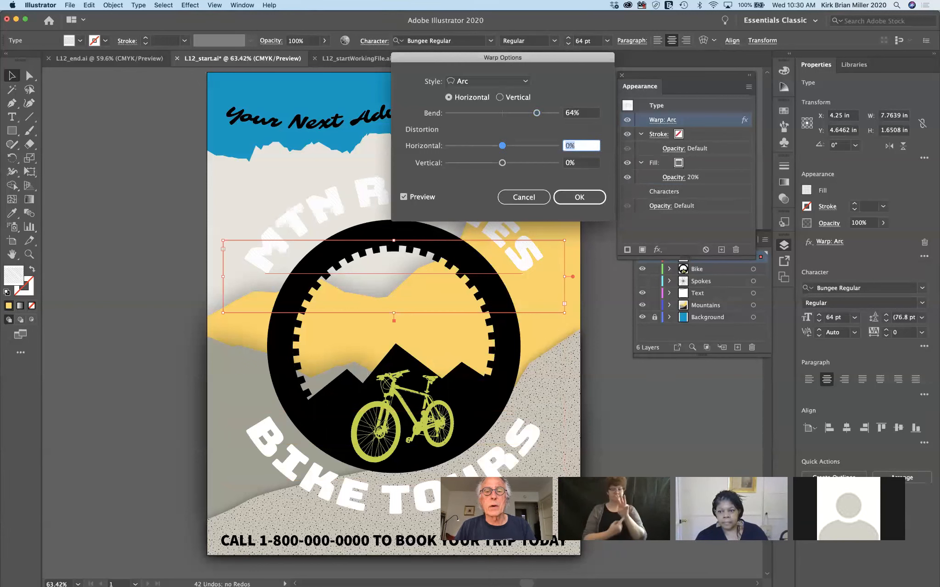
left_click(573, 195)
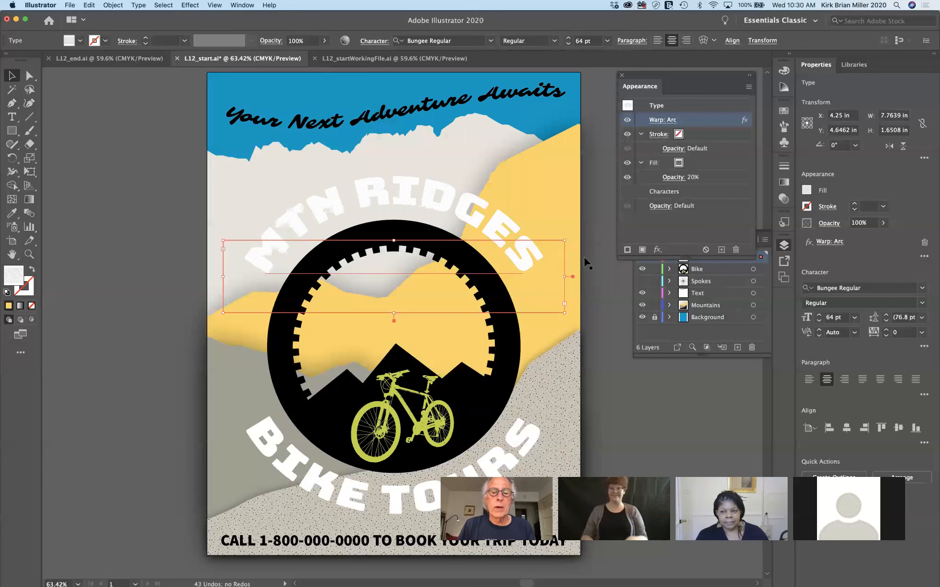
left_click(599, 357)
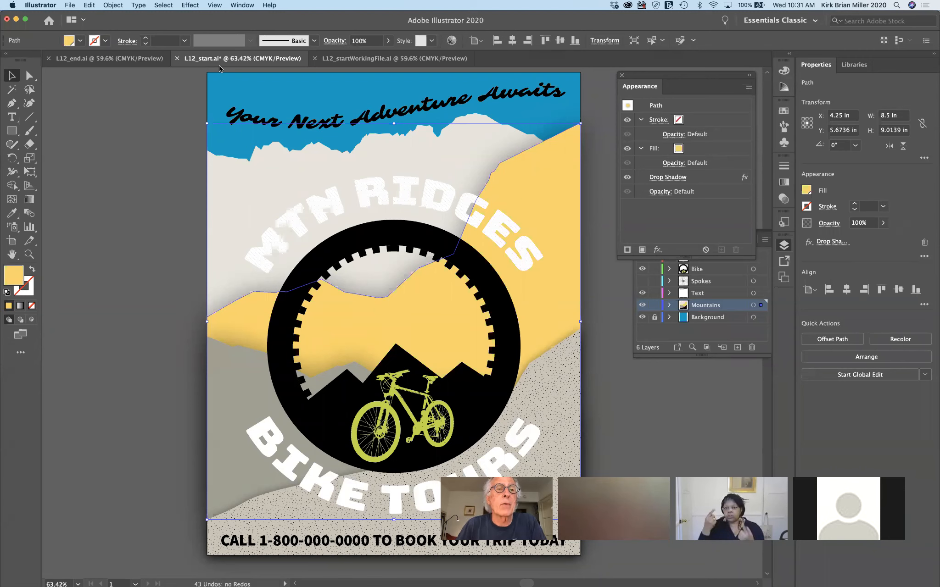
left_click(657, 249)
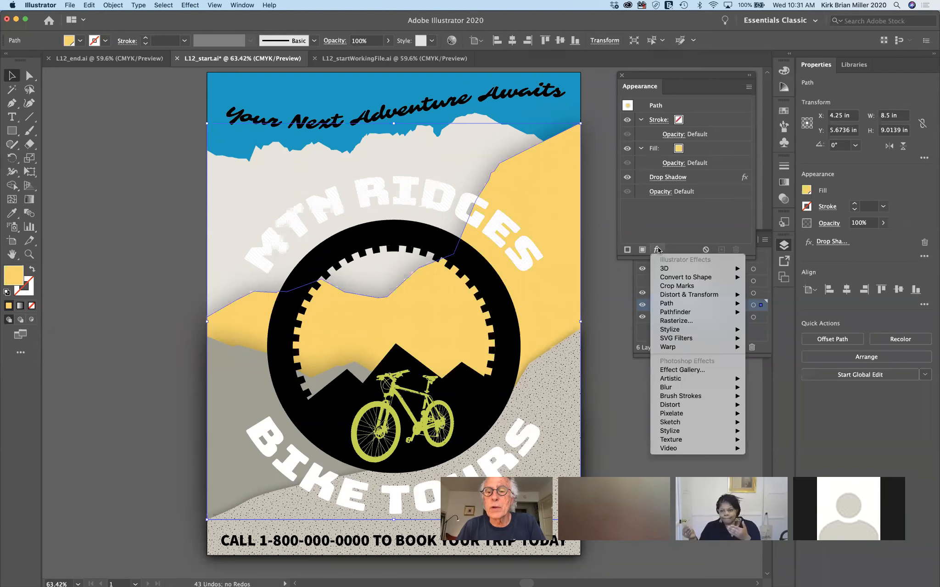
left_click(686, 214)
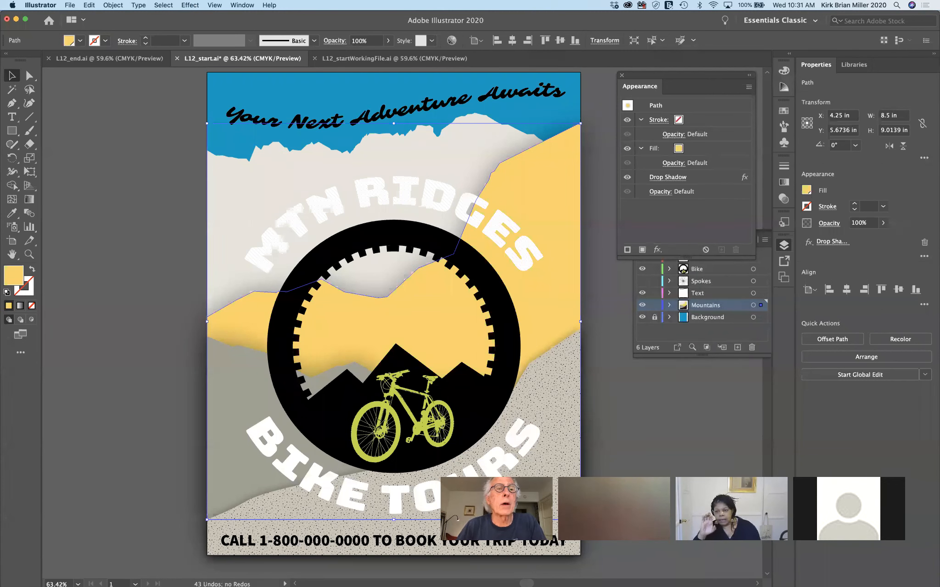
left_click(194, 6)
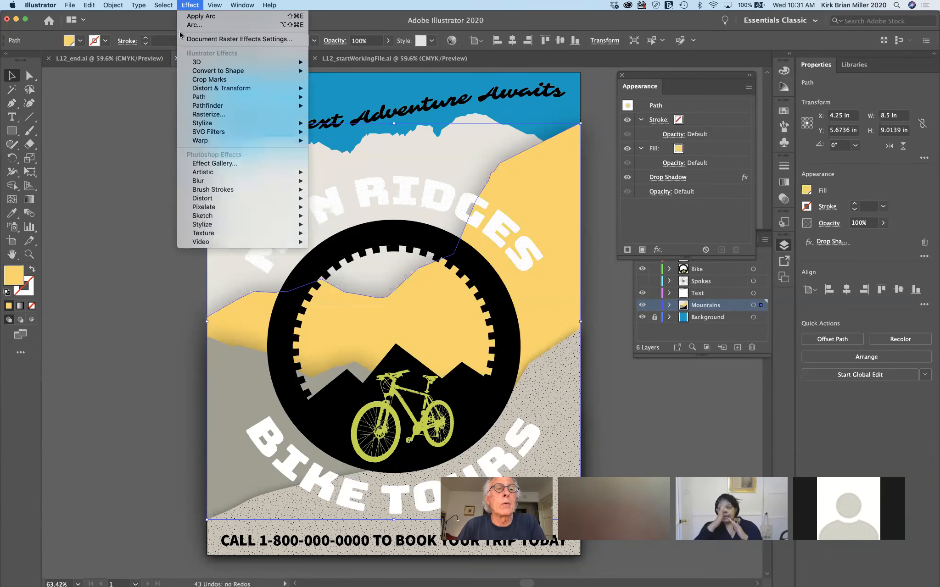
left_click(195, 6)
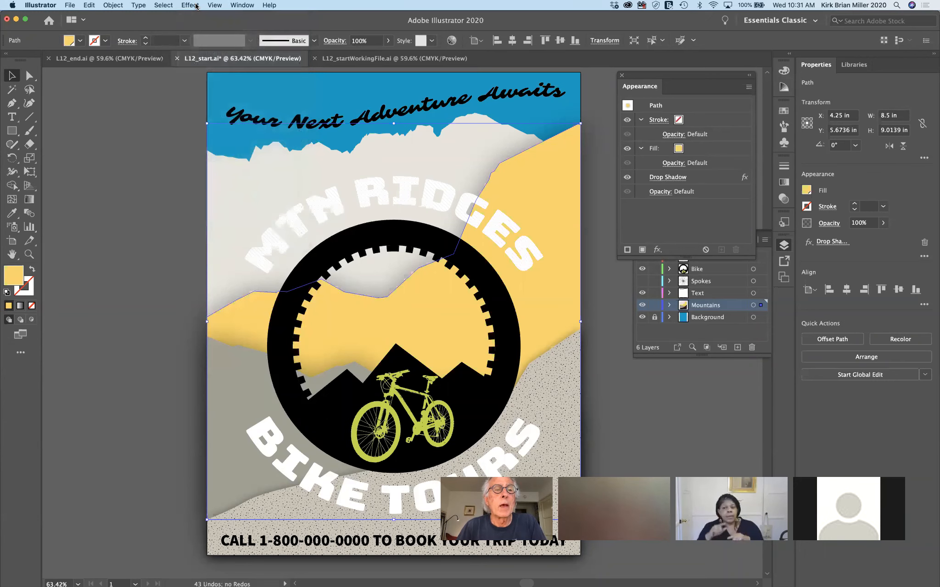
left_click(191, 5)
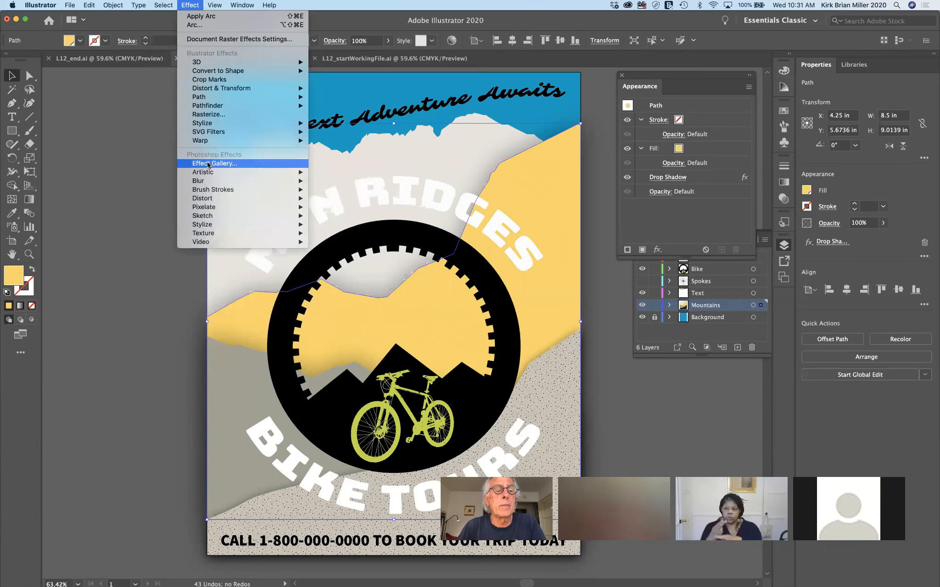
left_click(196, 6)
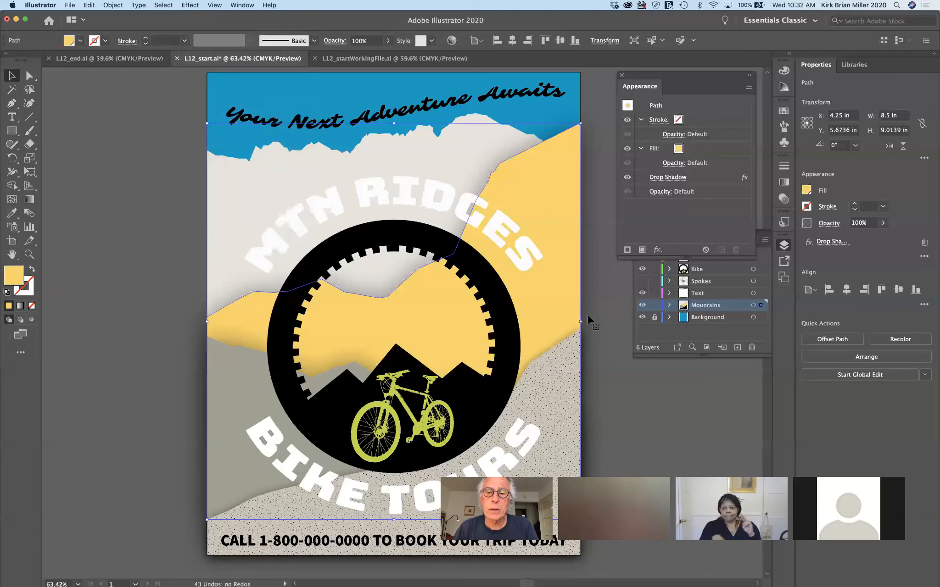
Select the dashed ring and its dashed Stroke row, checking the stroke settings
left_click(492, 327)
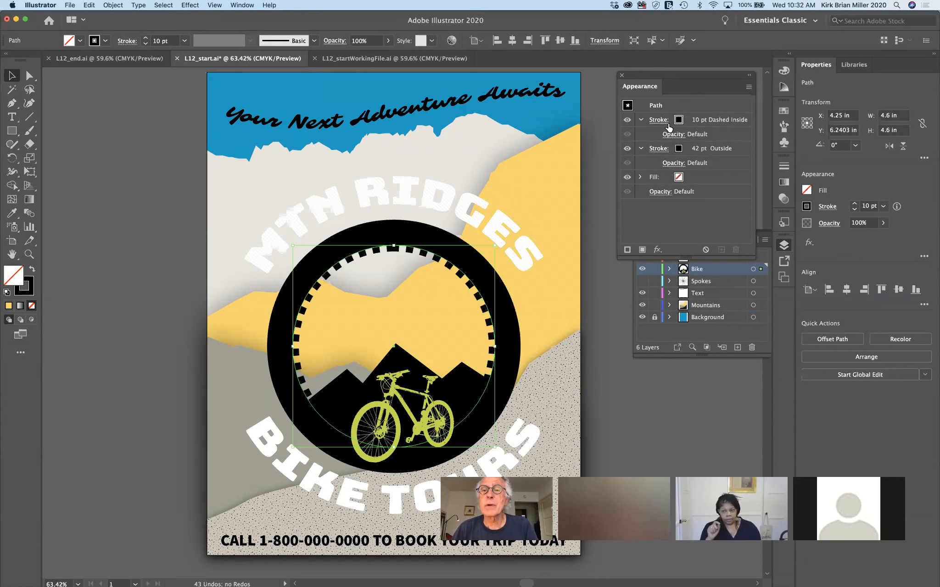
left_click(735, 119)
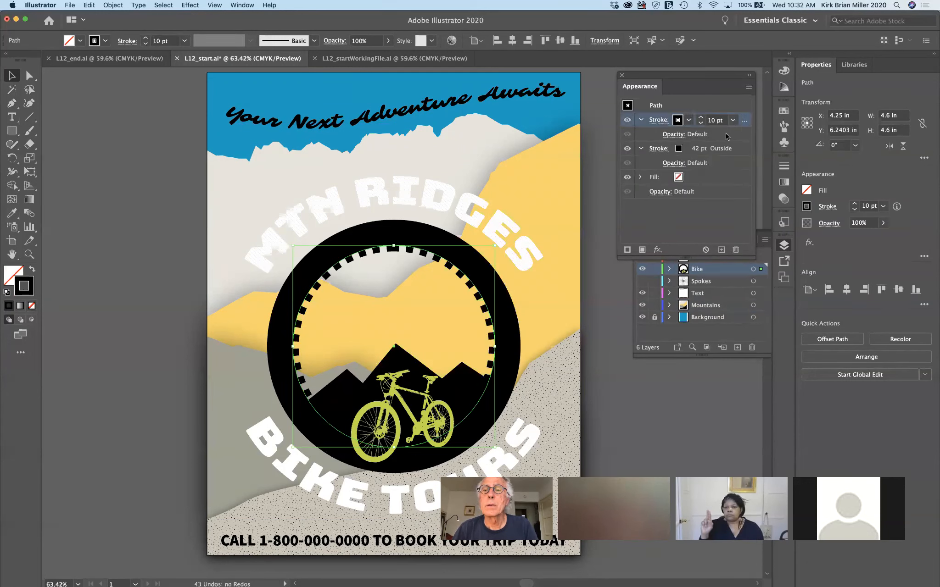
left_click(654, 120)
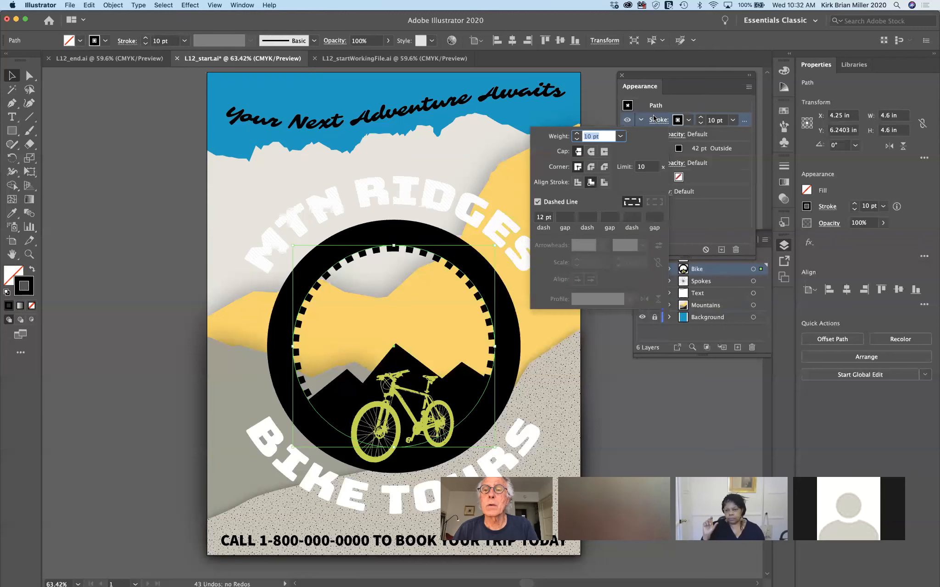
left_click(718, 104)
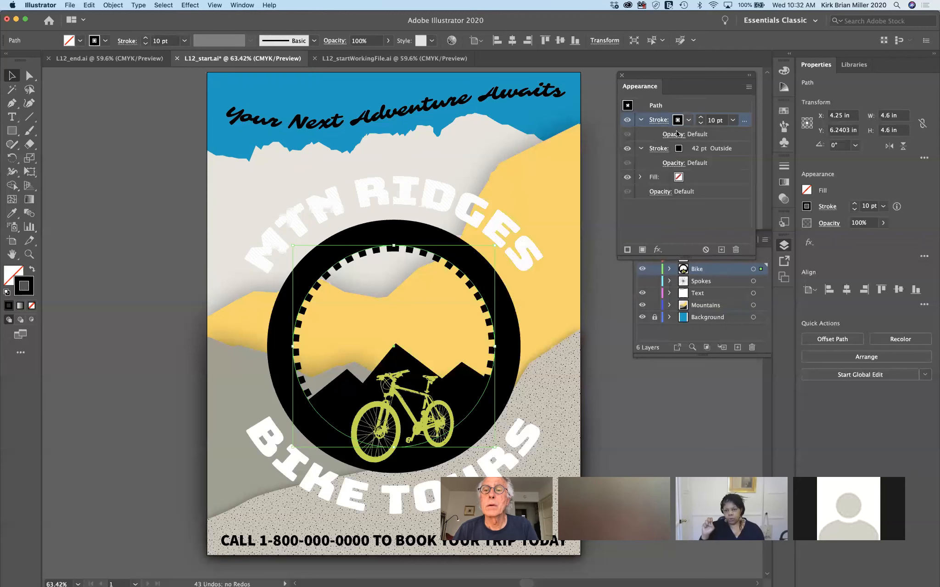
Browse the Appearance panel's effects list without adding an effect
left_click(658, 251)
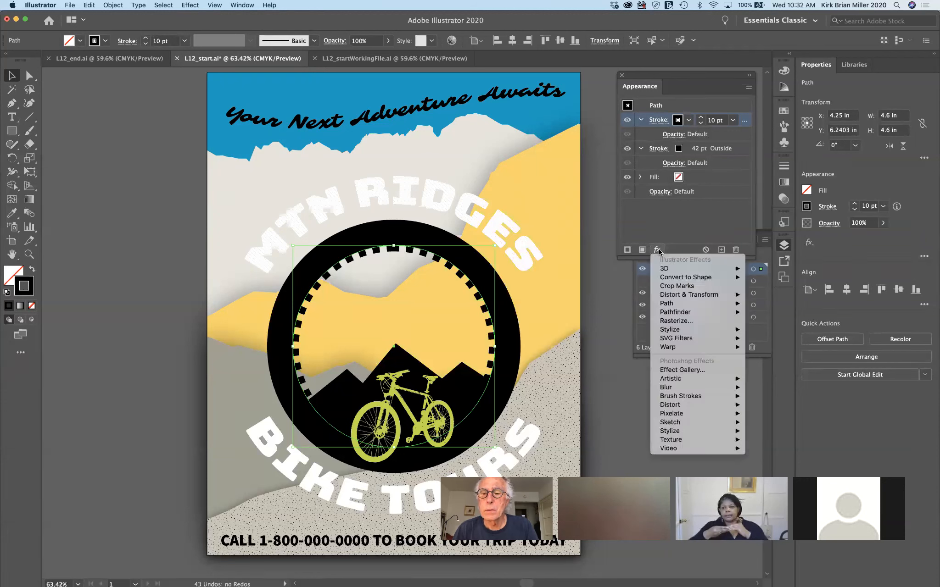
mouse_move(682, 339)
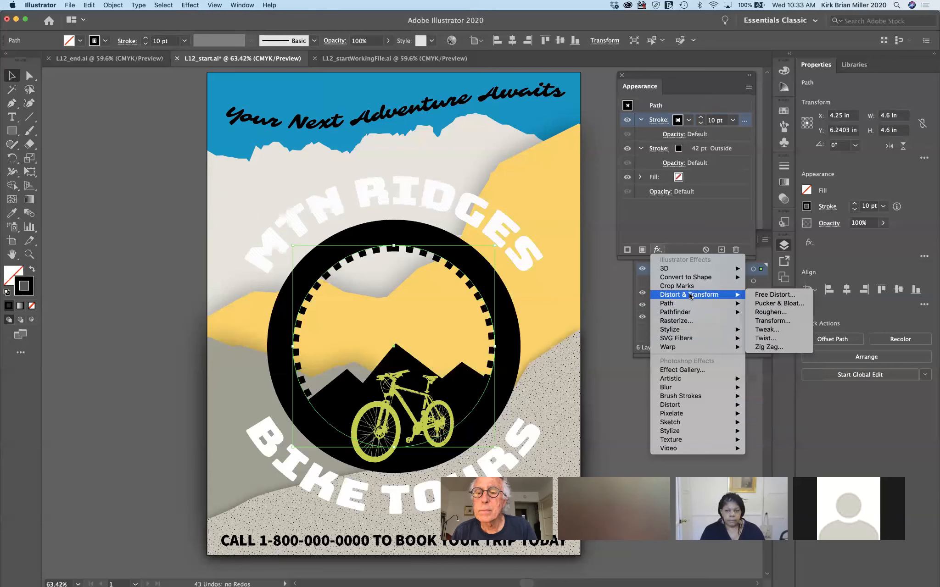
left_click(616, 288)
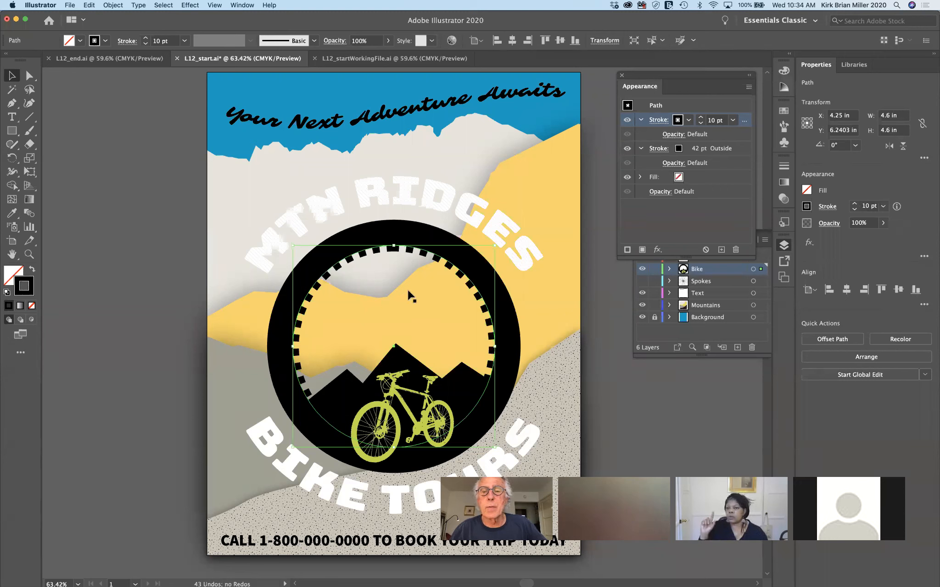
Apply a 0.57 in Offset Path effect to the ring's dashed stroke with Preview turned off
left_click(658, 249)
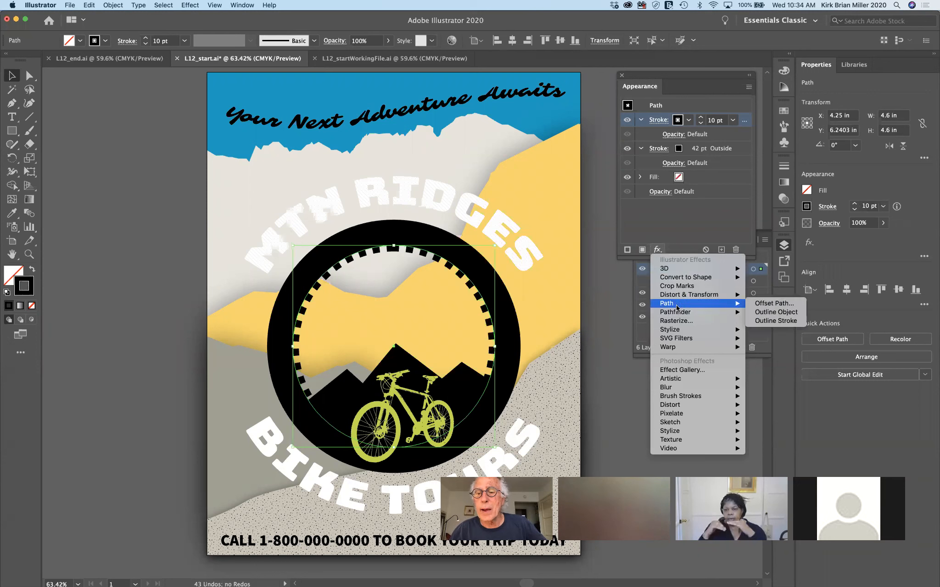
left_click(774, 304)
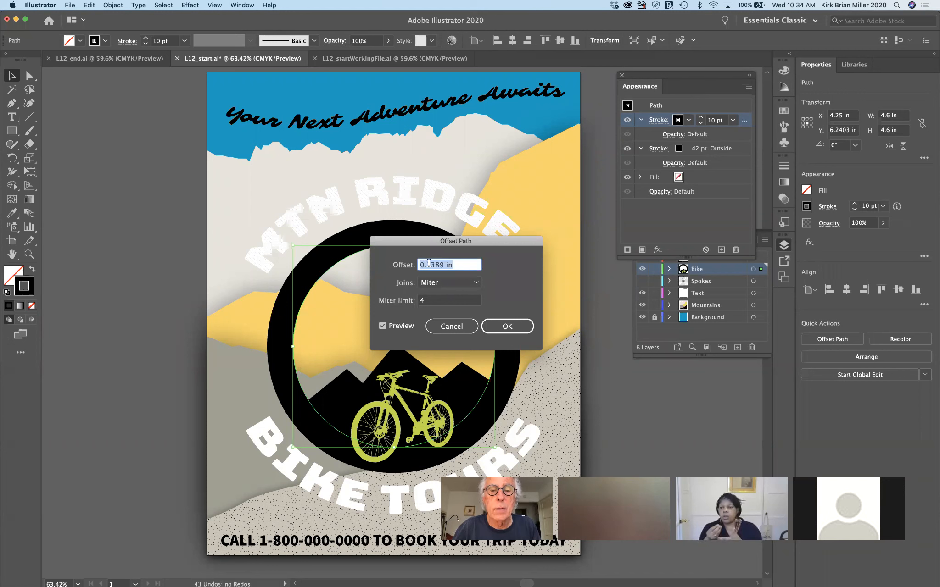
left_click(443, 266)
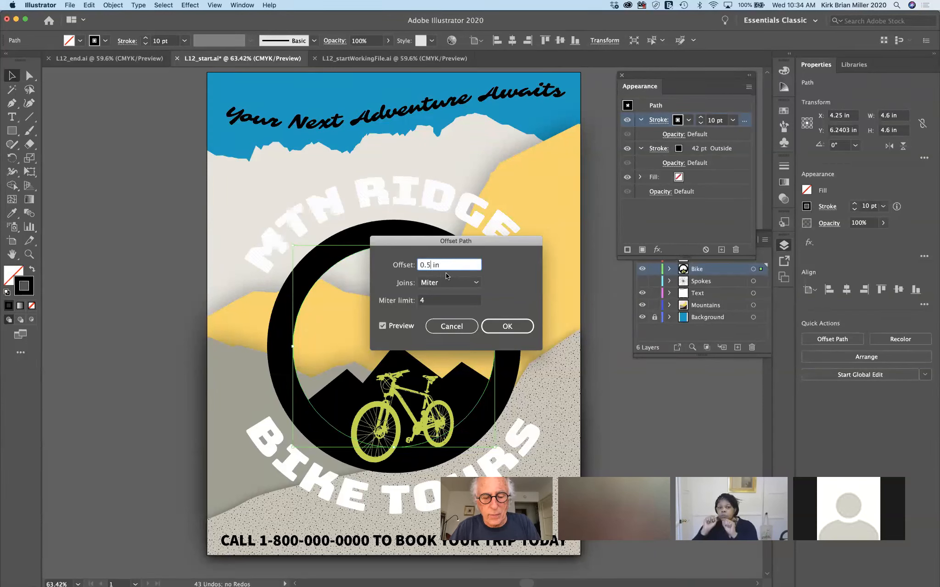
type("57")
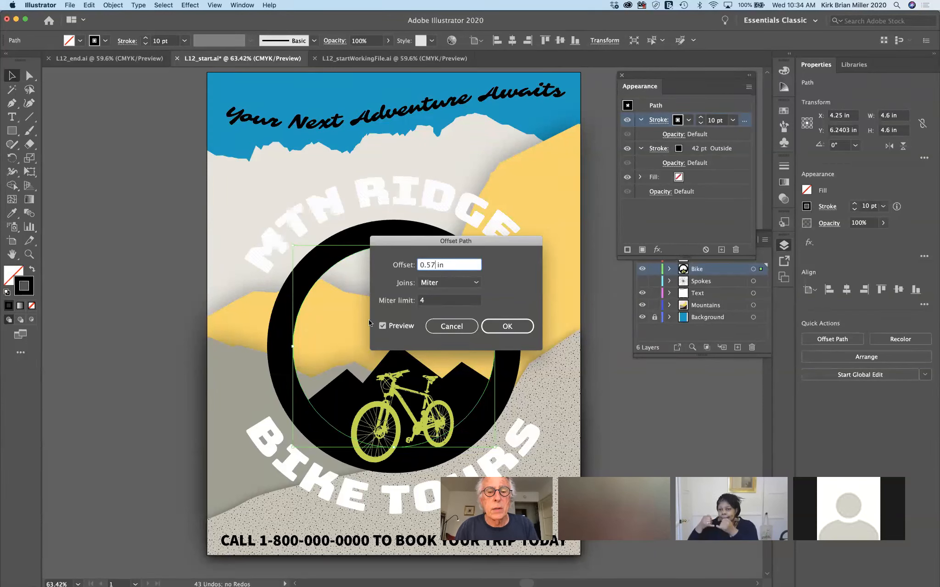
left_click(381, 325)
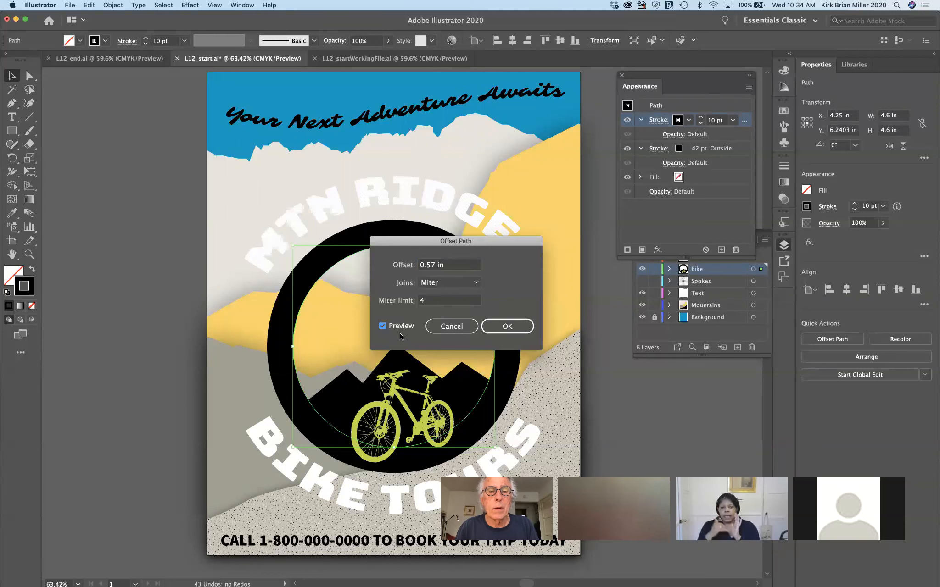
left_click(525, 327)
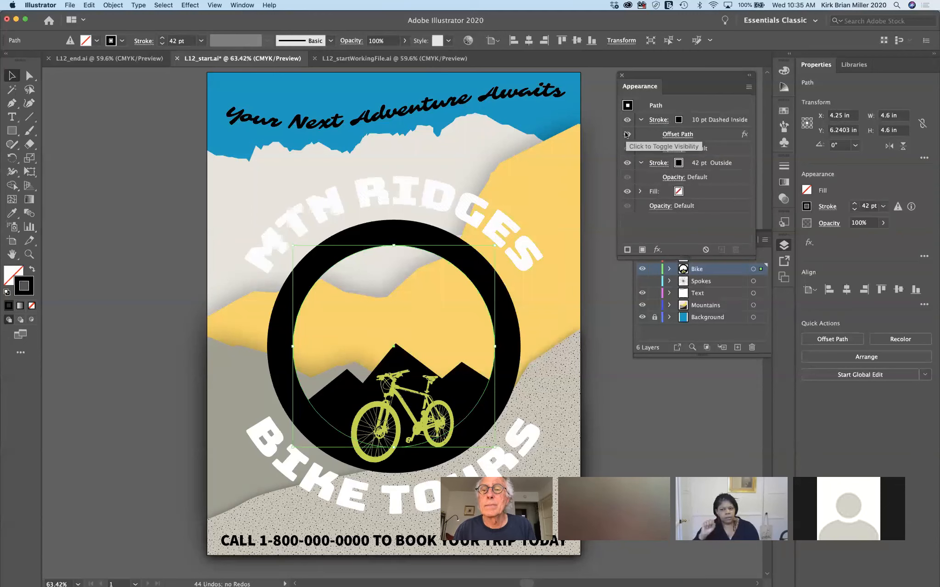
Select the Offset Path effect entry on the ring's stroke
left_click(743, 136)
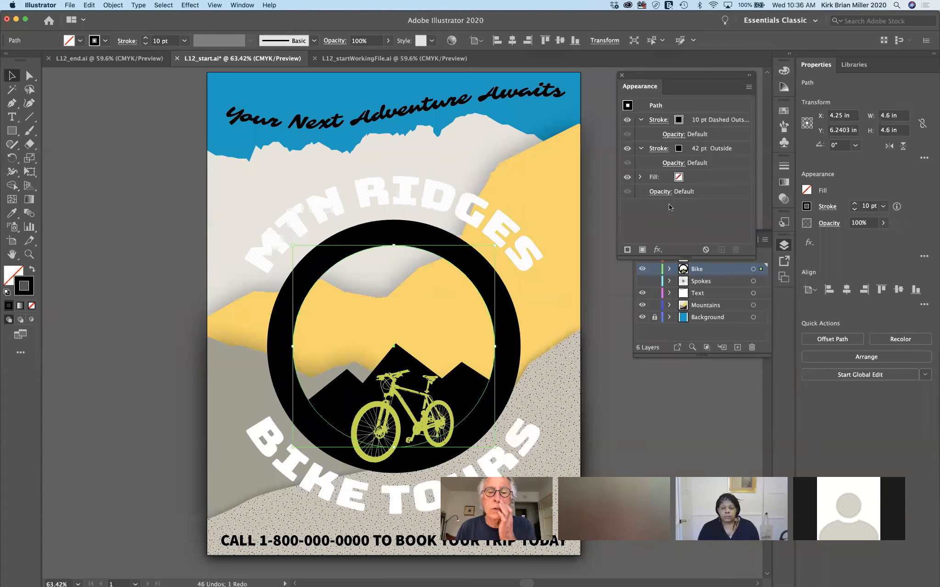
Set the dashed stroke's Align Stroke to Outside after briefly trying Center
left_click(656, 120)
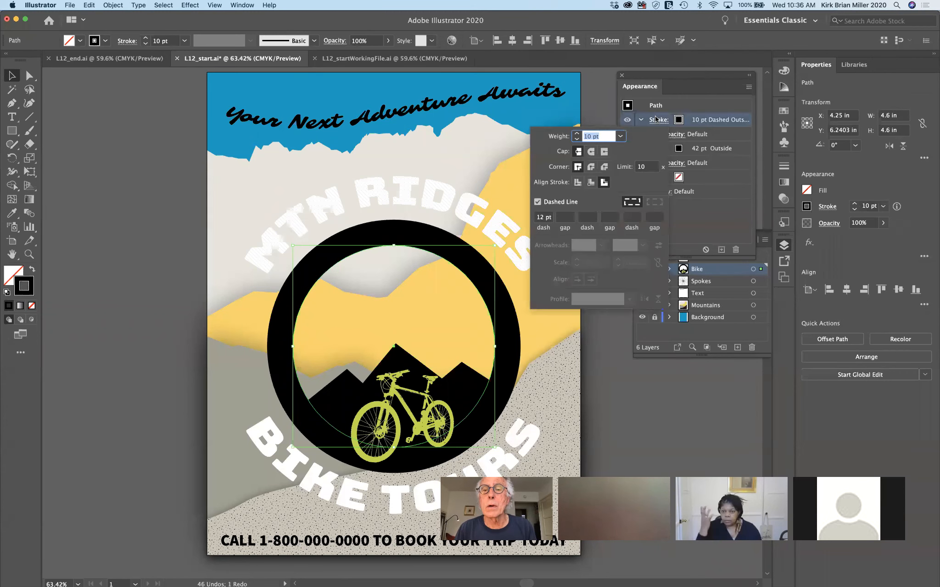
left_click(605, 183)
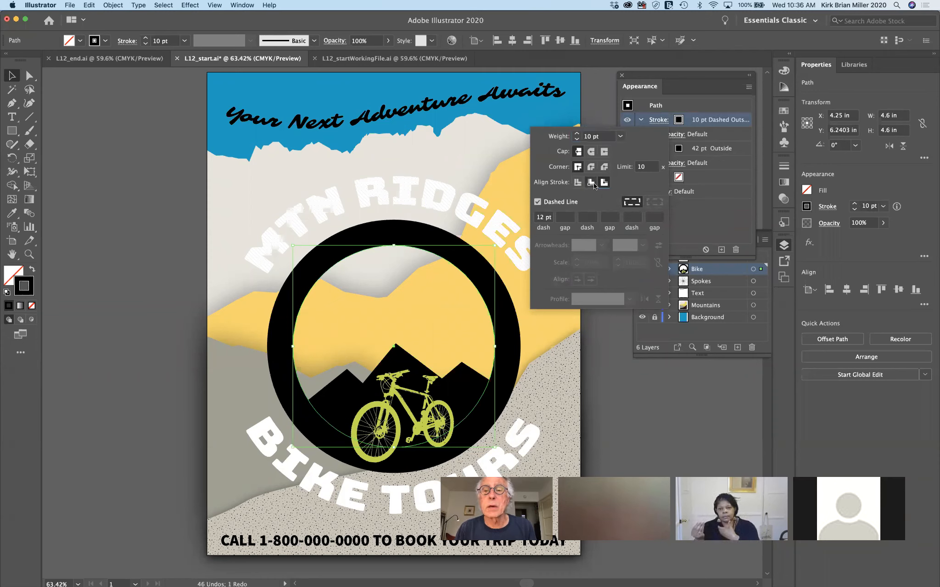
left_click(590, 183)
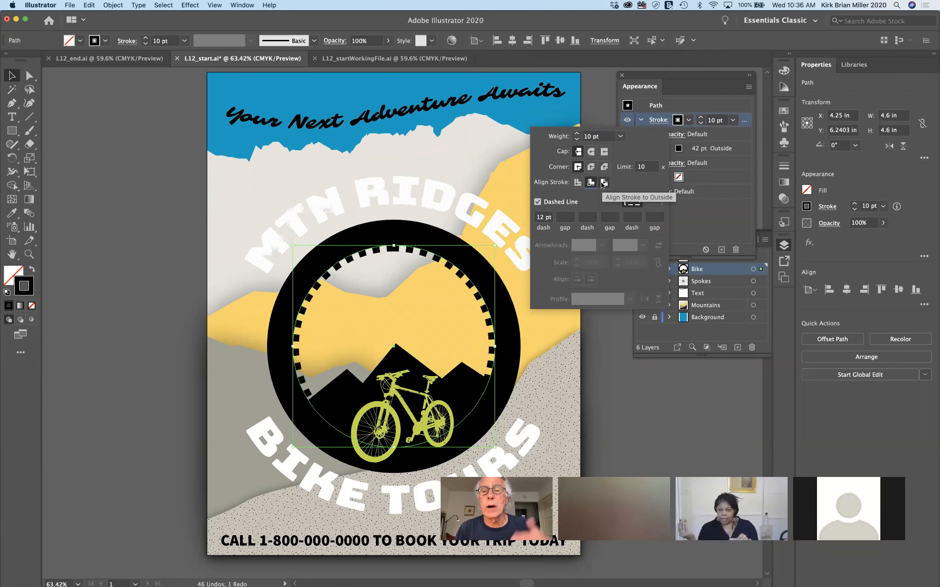
left_click(603, 184)
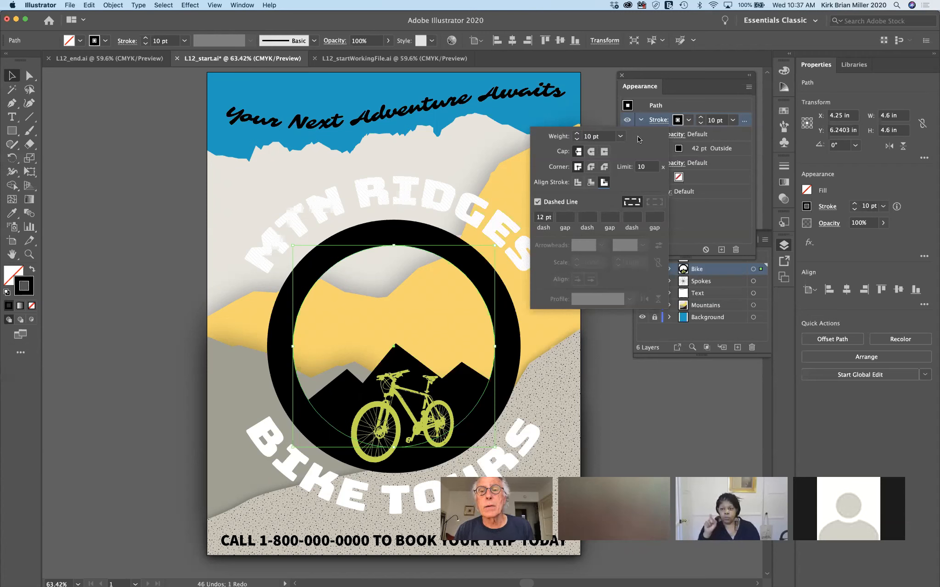
left_click(654, 120)
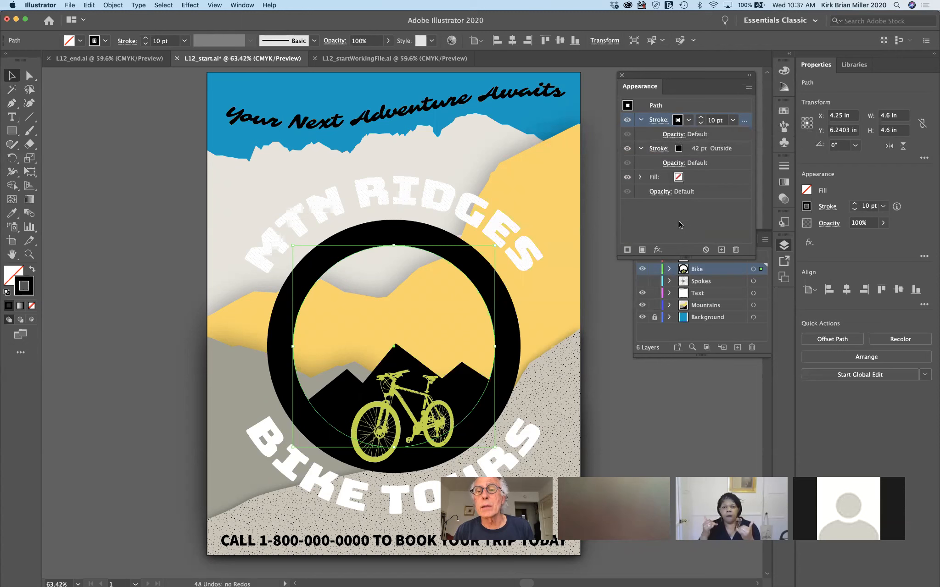
Reapply a 0.57 in Offset Path effect to the ring's dashed outside stroke
left_click(658, 249)
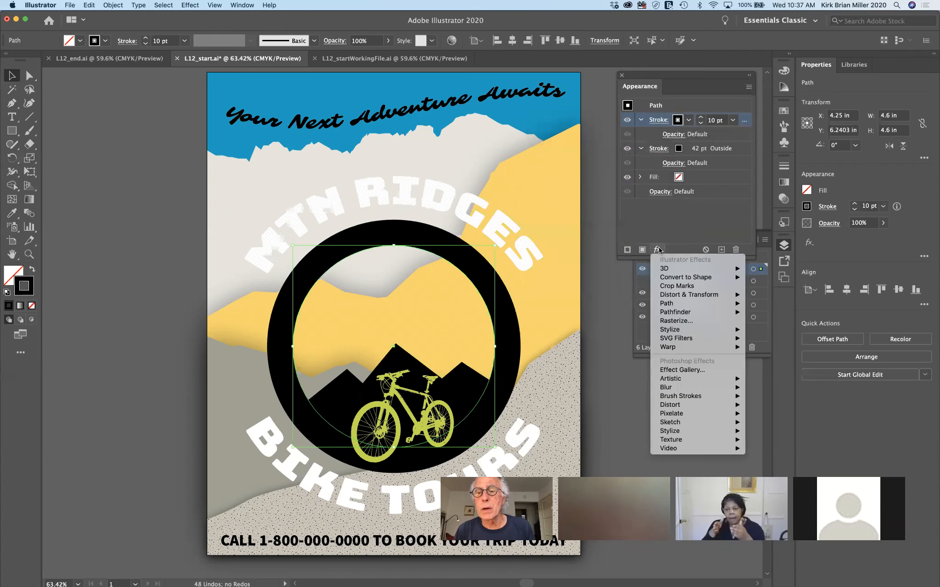
mouse_move(688, 299)
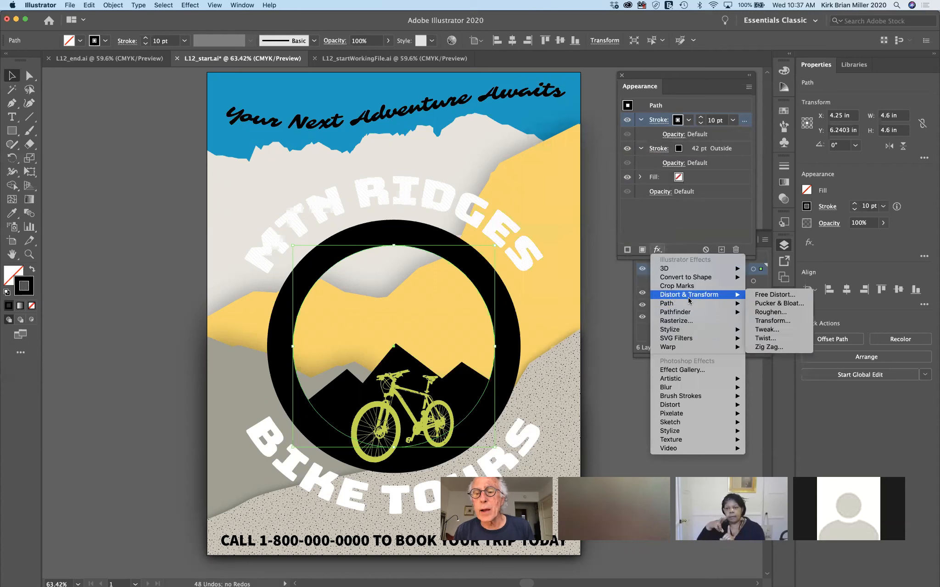
left_click(757, 307)
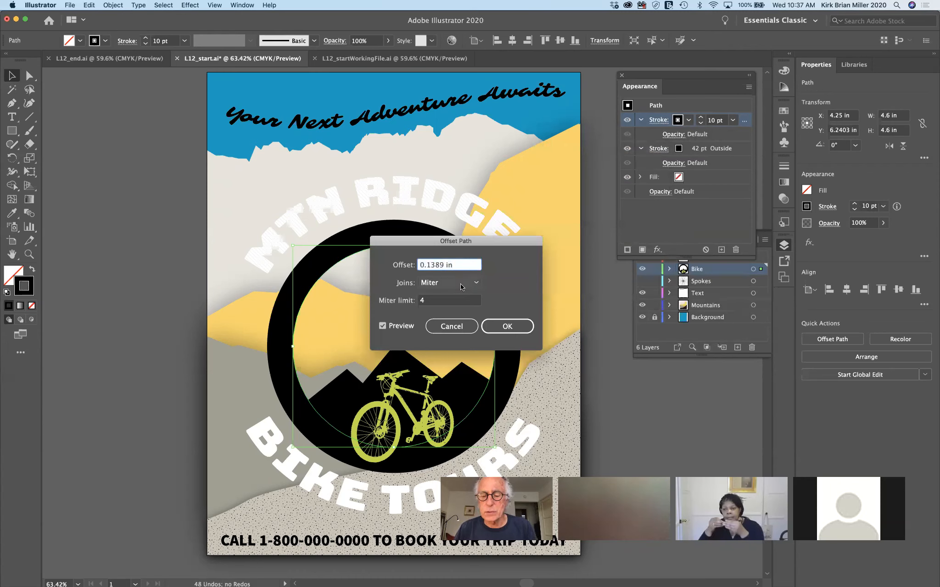
key("BackSpace")
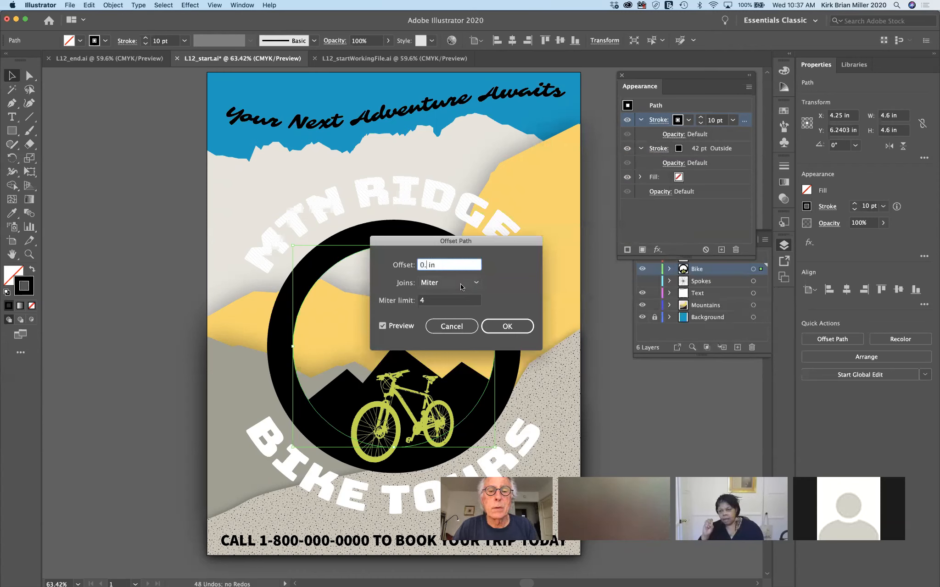
type("57")
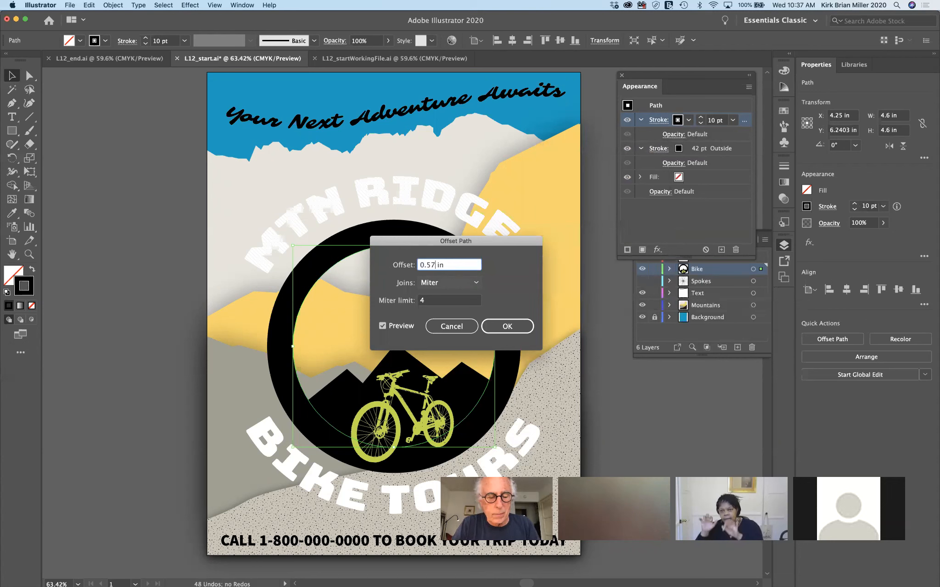
key("Tab")
left_click(506, 328)
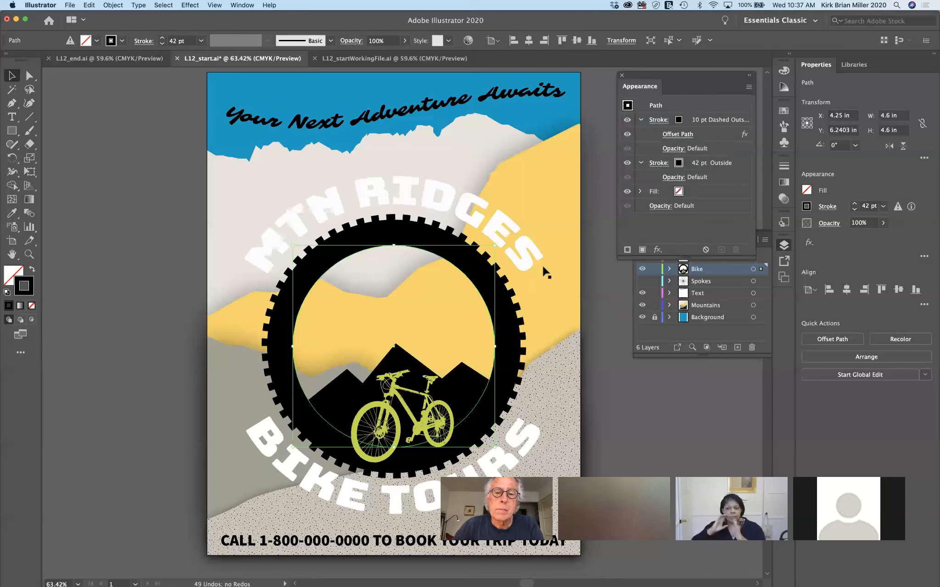
Fill the yellow mountain shape with the beige Mountain1 swatch
left_click(554, 207)
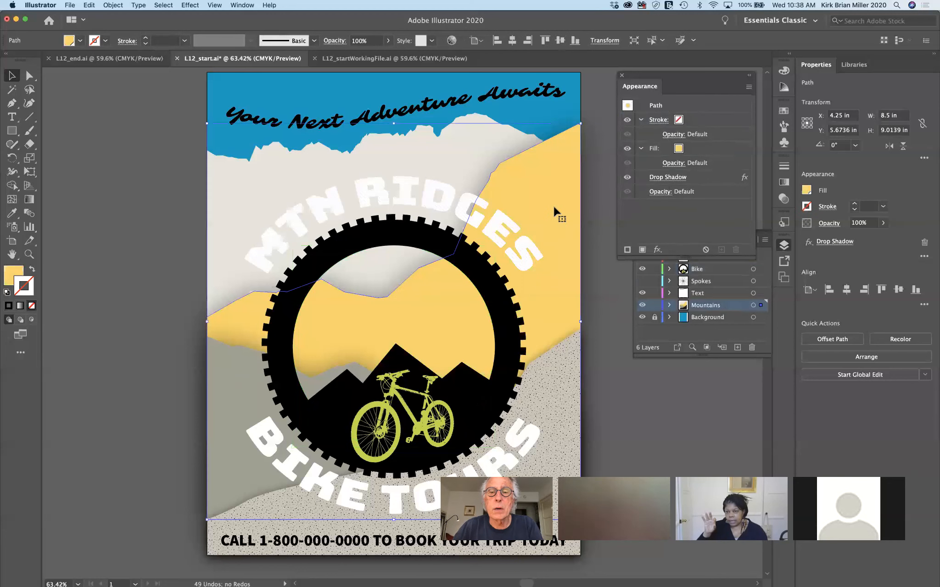
left_click(679, 150)
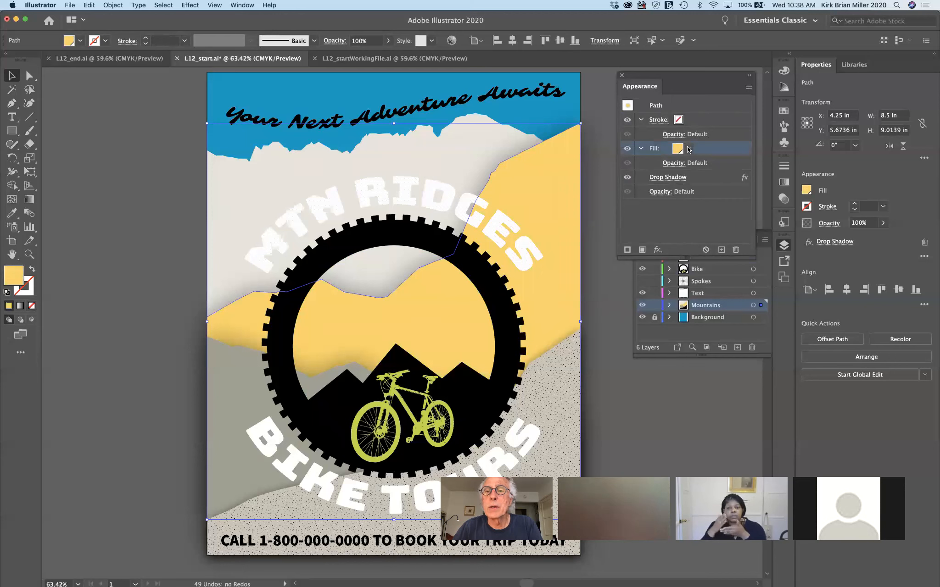
left_click(687, 149)
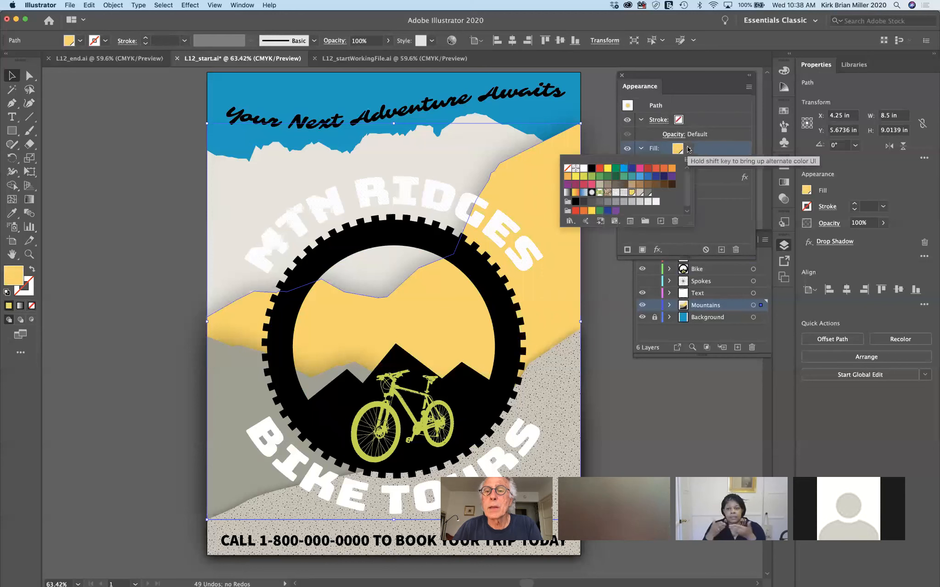
left_click(639, 193)
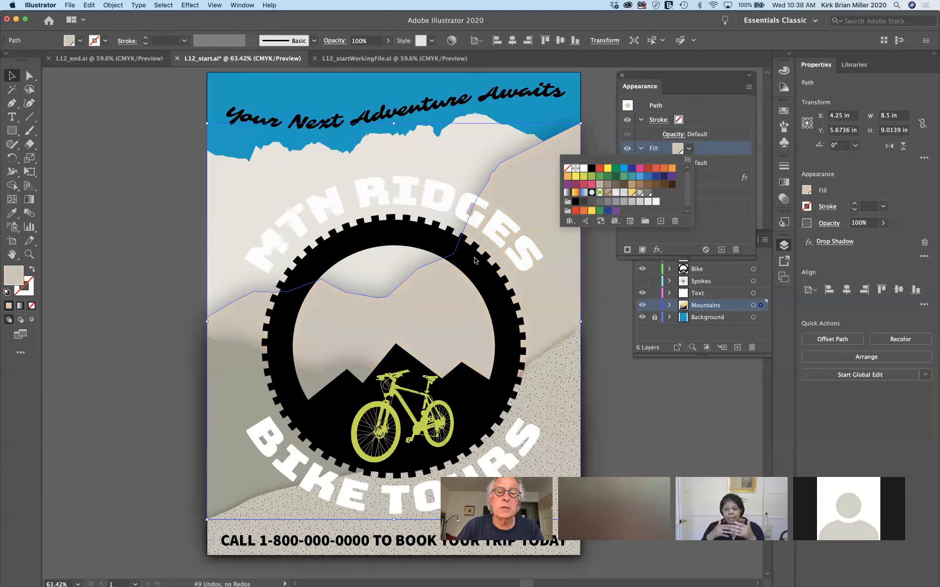
left_click(144, 274)
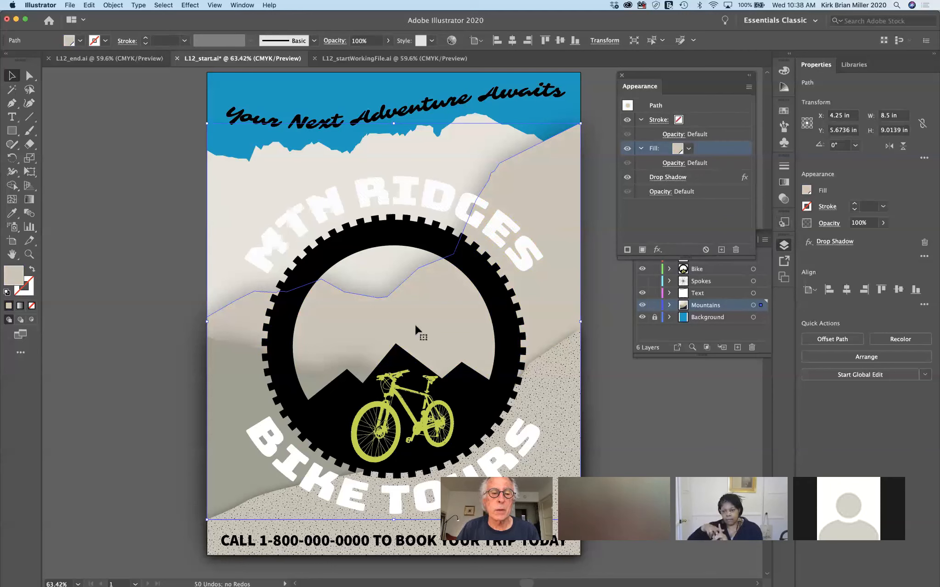
Set the lower hill's second fill to dark grey and hide its dotted texture fill
left_click(564, 383)
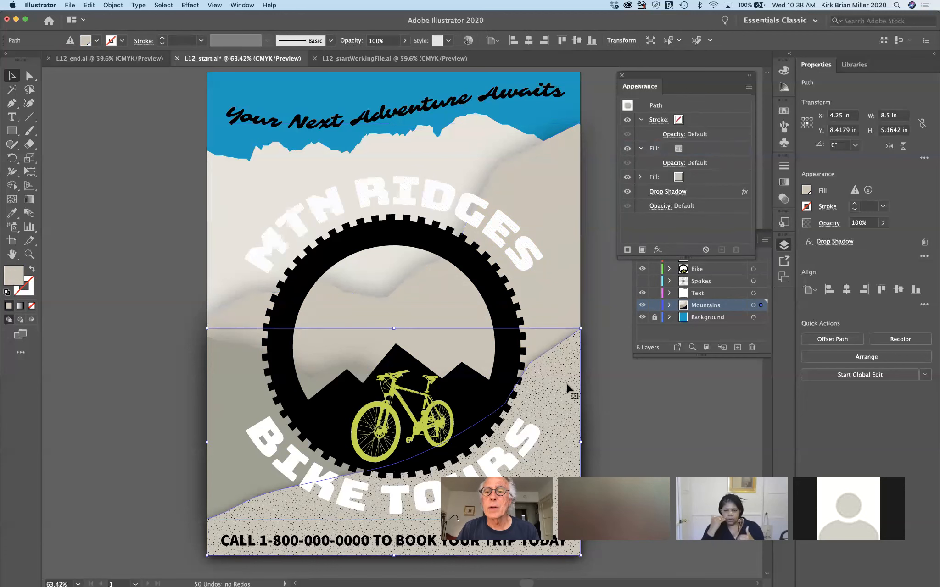
left_click(677, 177)
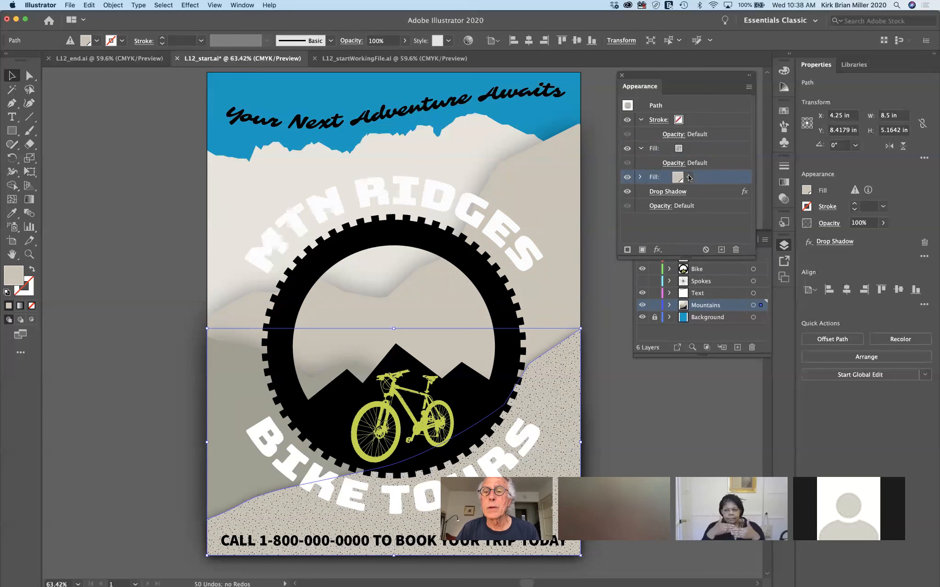
left_click(688, 177)
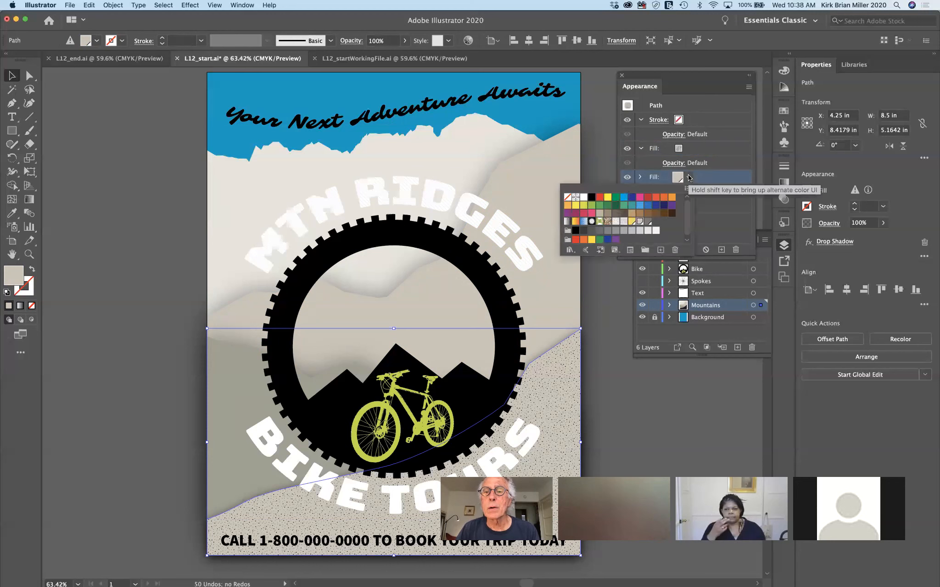
left_click(648, 221)
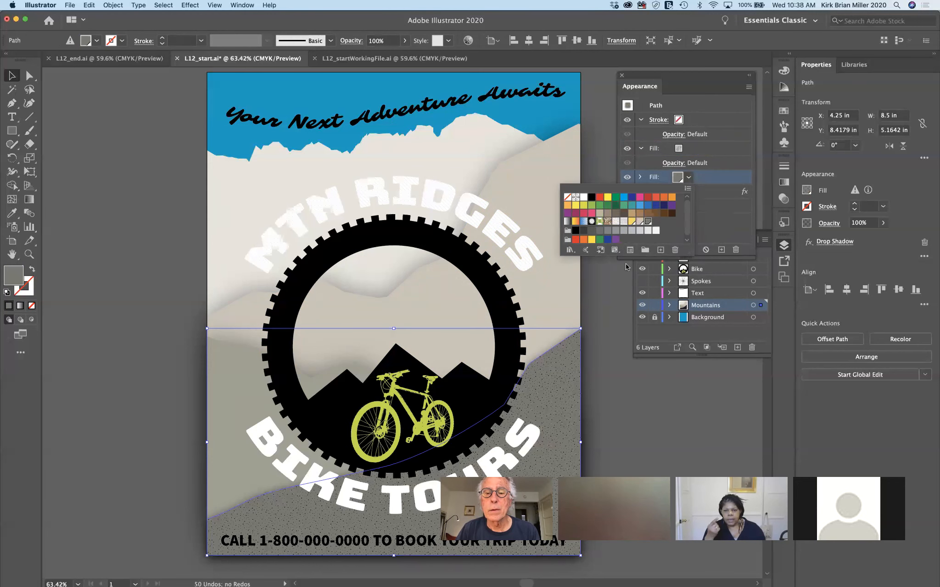
left_click(724, 176)
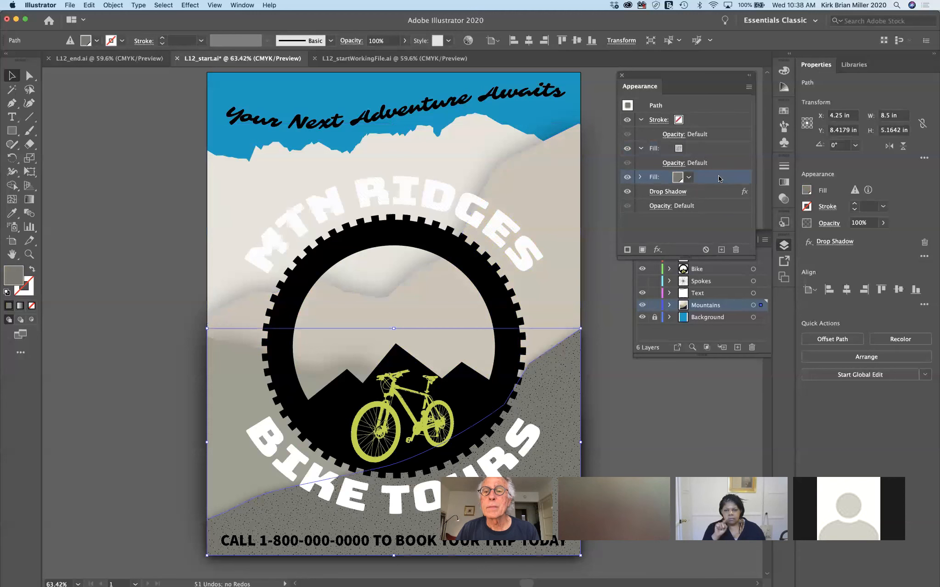
left_click(627, 149)
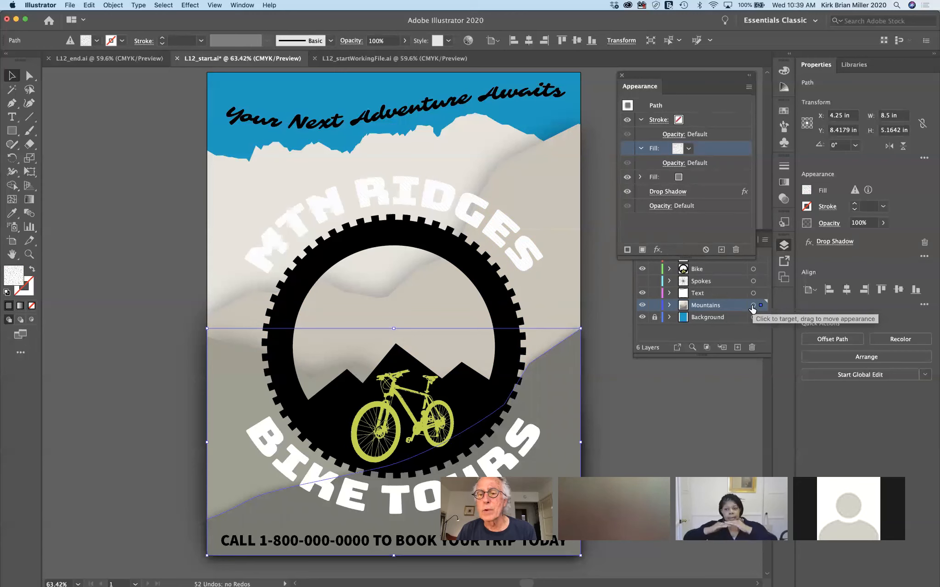
left_click_drag(733, 77, 167, 102)
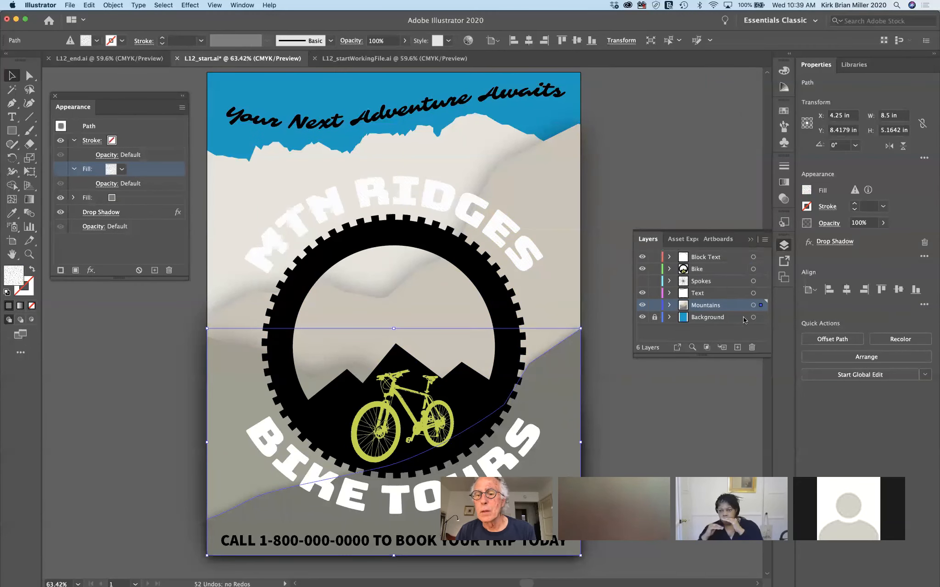
Target the whole Mountains layer, glance at Graphic Styles, and bring up the Effect menu
left_click(753, 307)
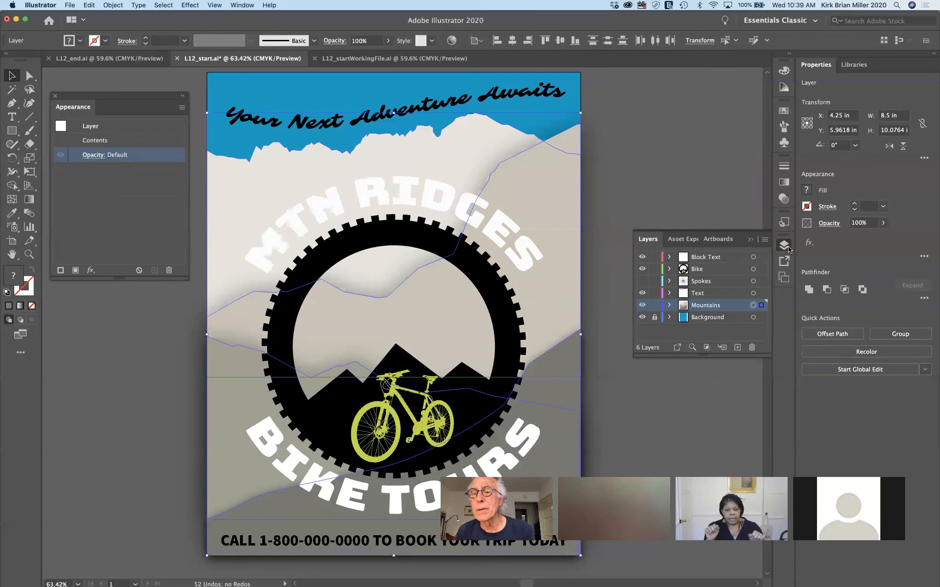
left_click(782, 223)
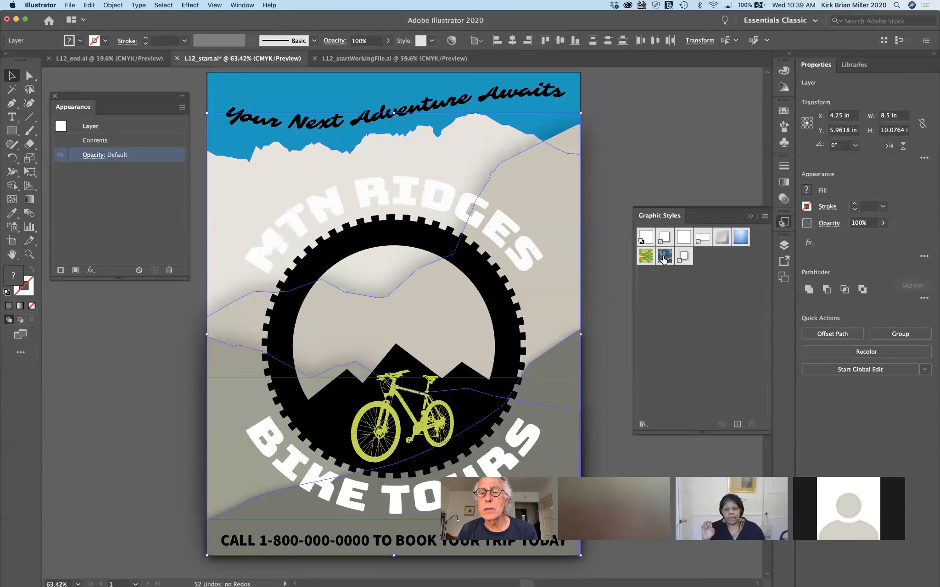
left_click(747, 216)
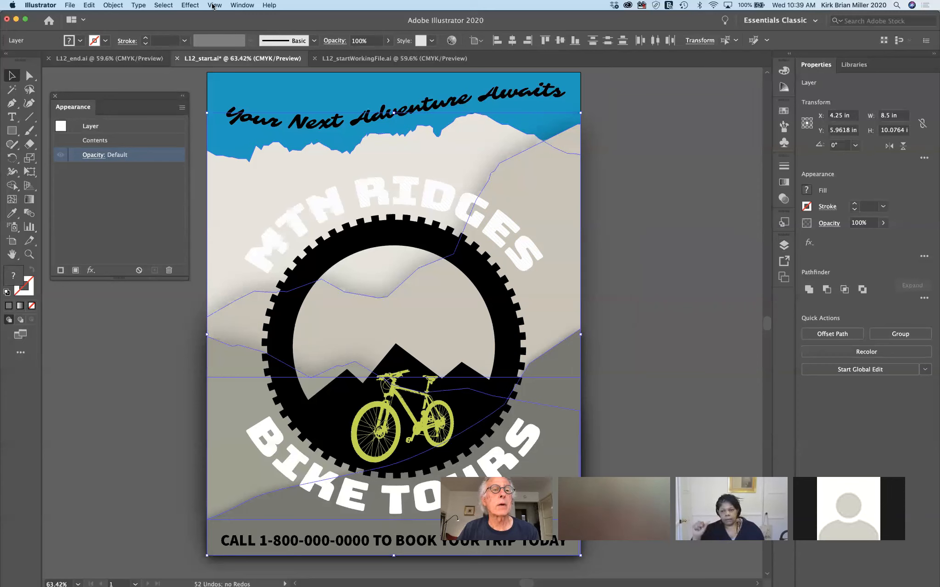
left_click(192, 6)
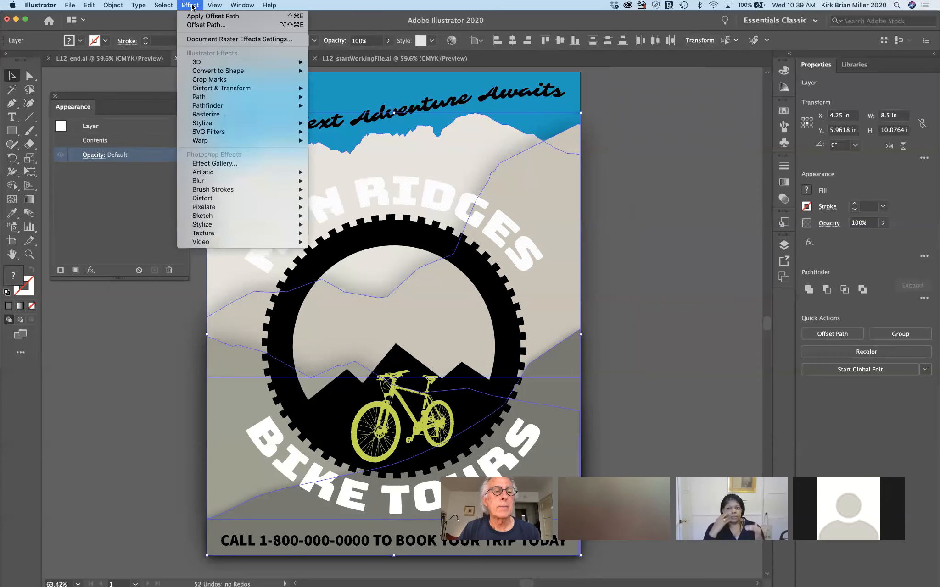
Open the Effect Gallery to preview the mountains with a Sandstone Texturizer at 145% scaling, relief 4
left_click(211, 163)
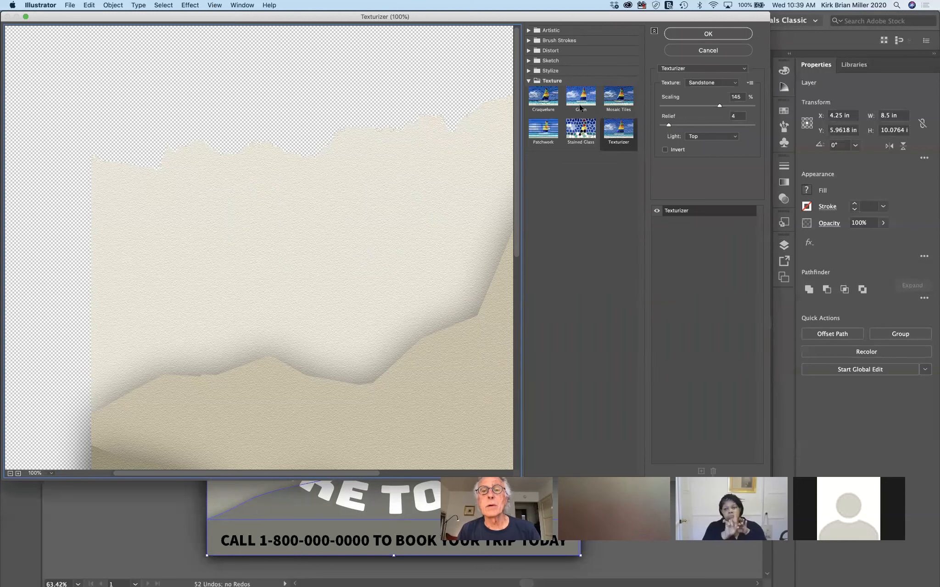
Compare the Brick and Burlap textures in the Texturizer, then switch back to Sandstone
left_click(529, 81)
left_click(529, 81)
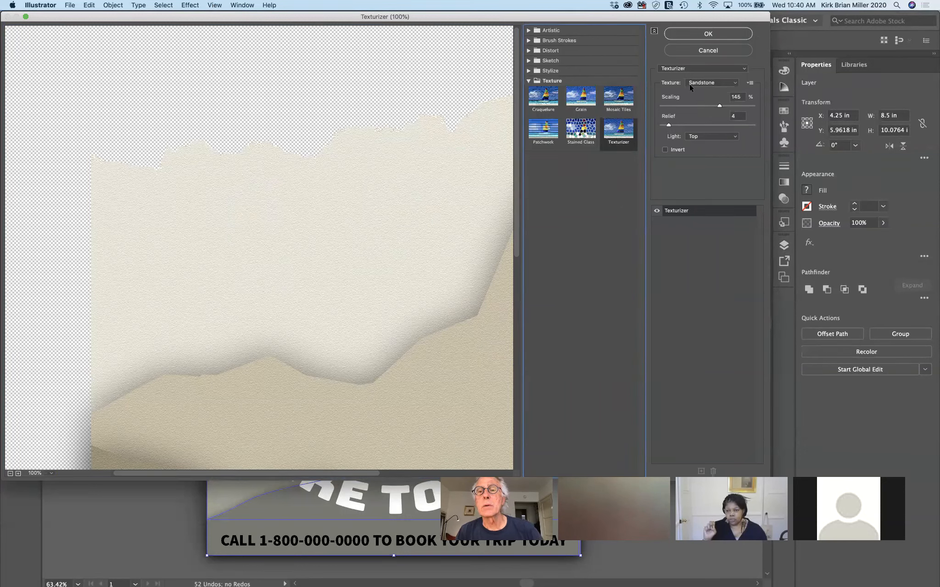
left_click(734, 85)
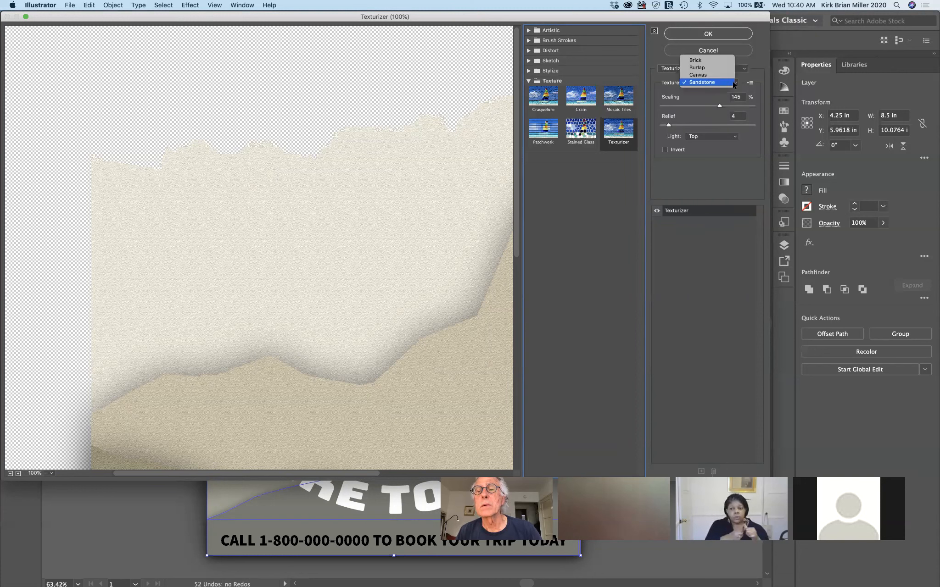
left_click(733, 83)
left_click(732, 82)
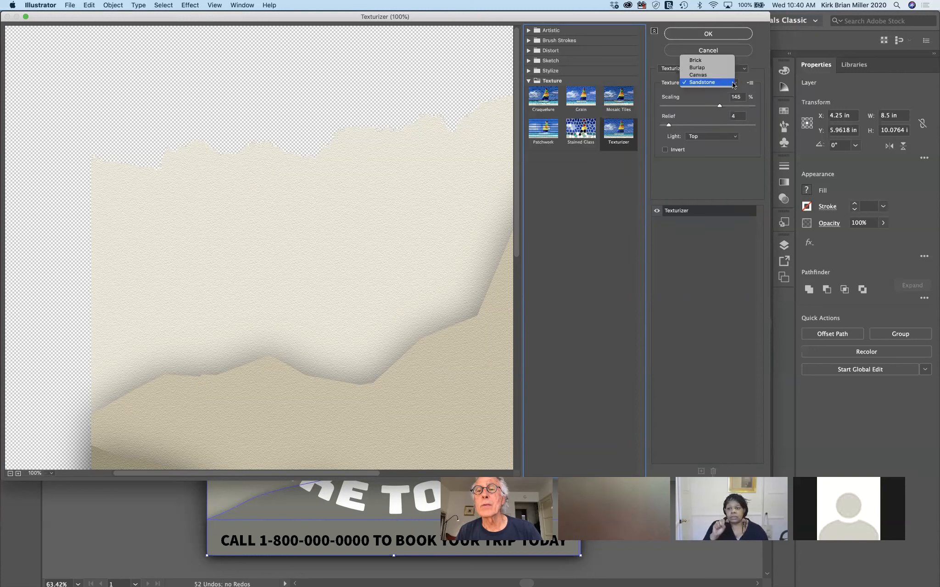
left_click(719, 60)
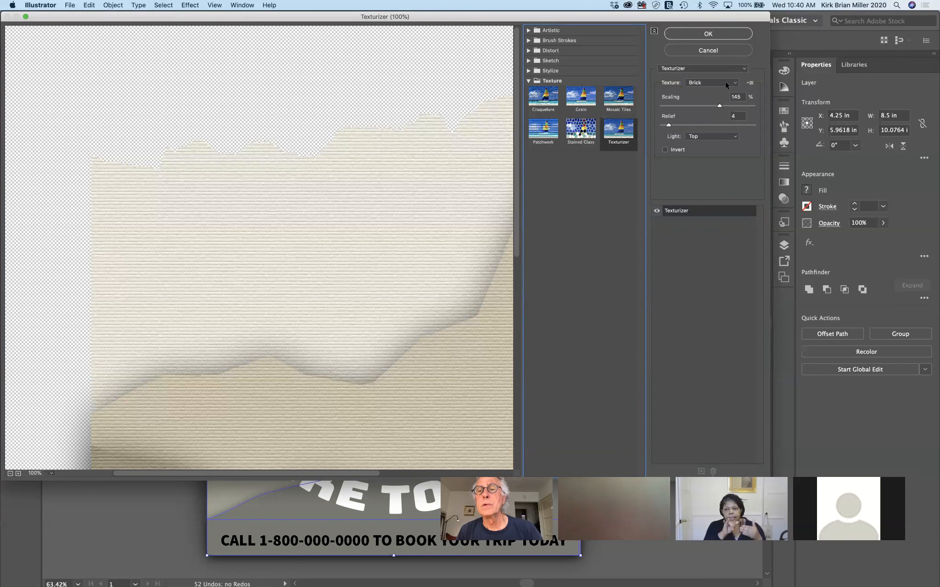
left_click(725, 82)
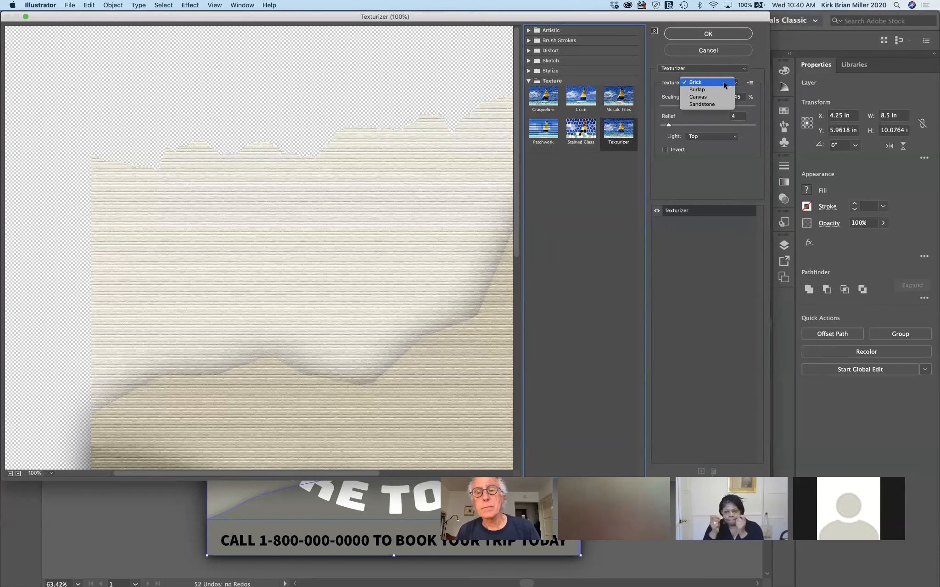
left_click(723, 87)
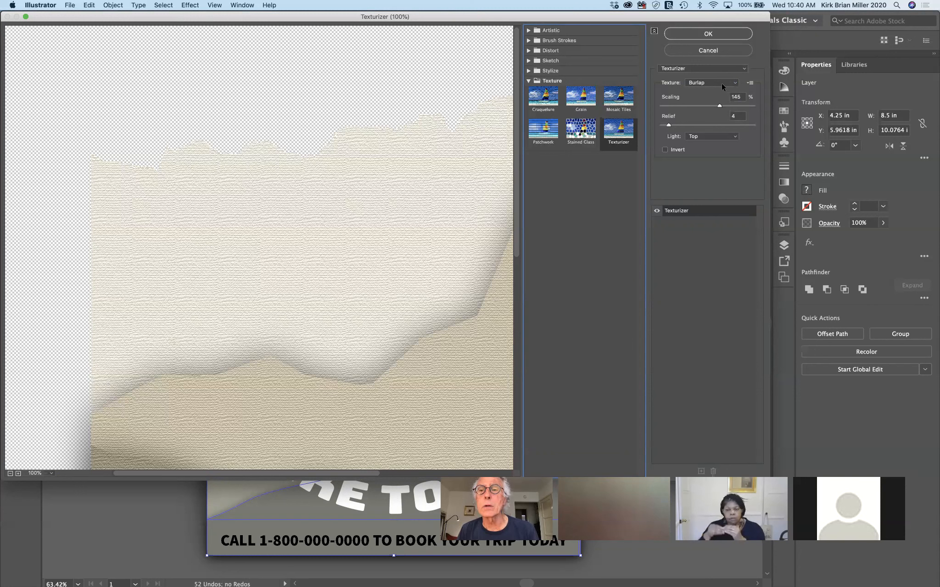
left_click(721, 84)
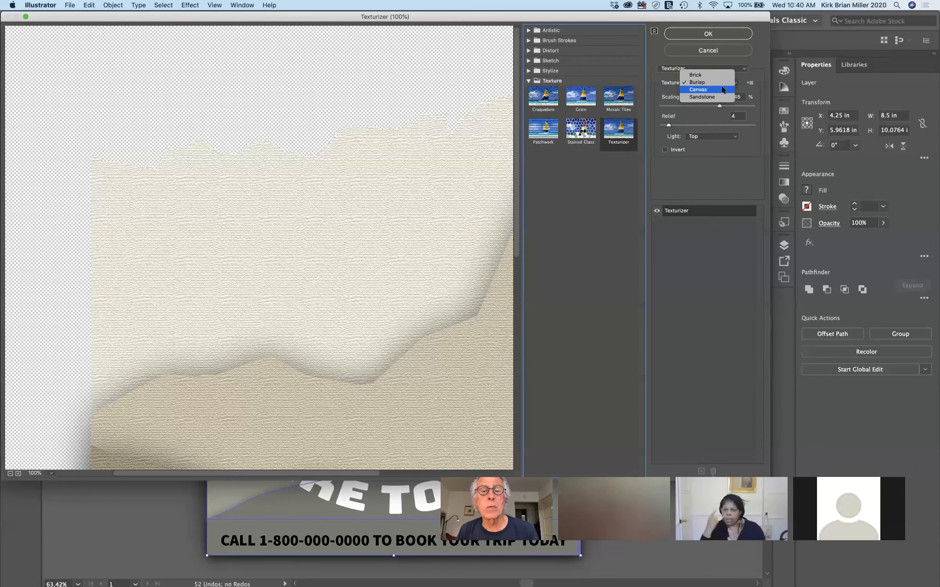
left_click(721, 97)
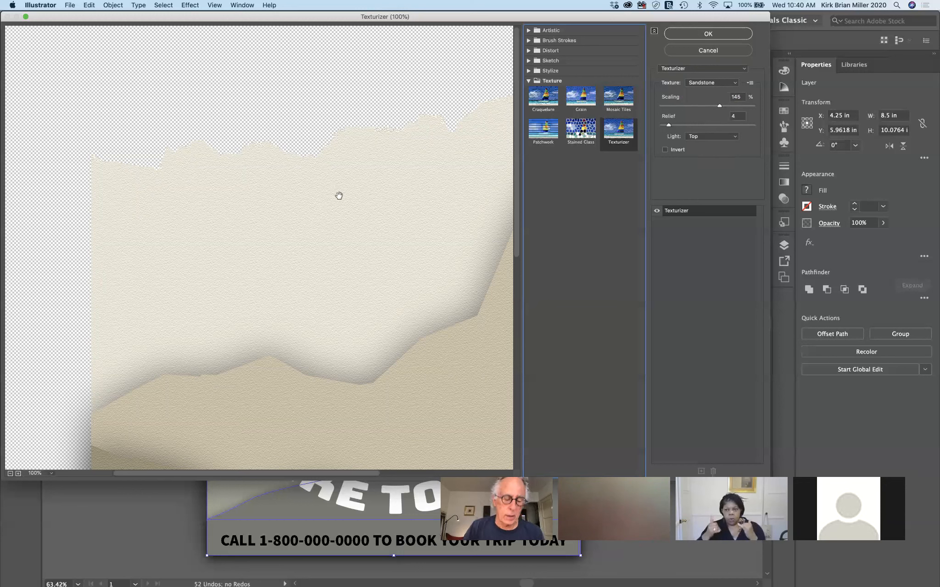
Zoom the preview out and apply the Sandstone Texturizer (145% scaling, relief 4, lit from Top)
key("alt")
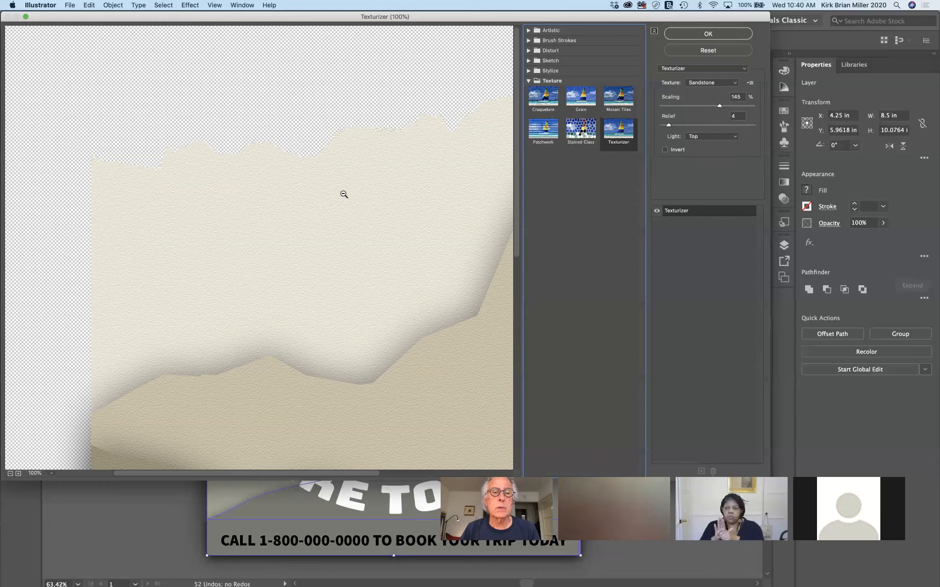
left_click(343, 195, "alt")
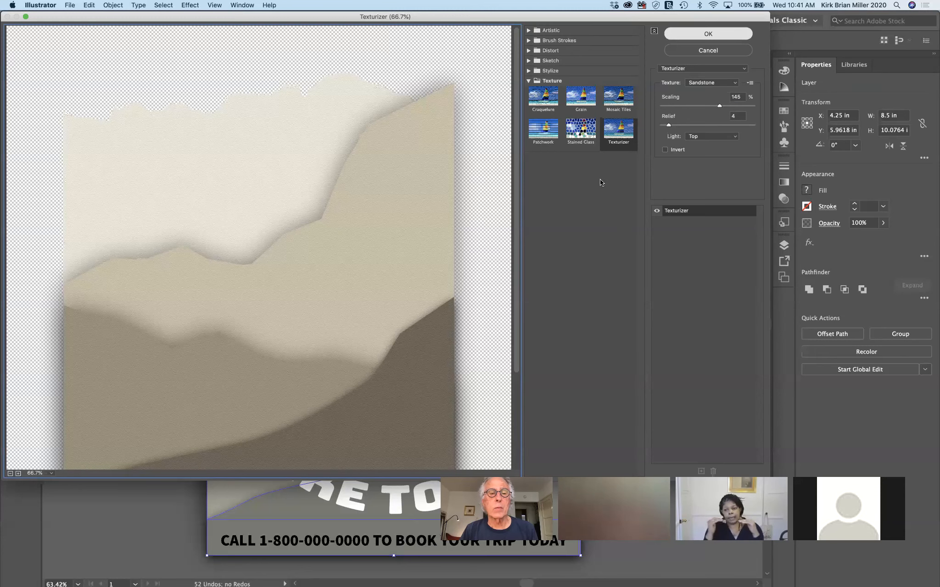
key("Return")
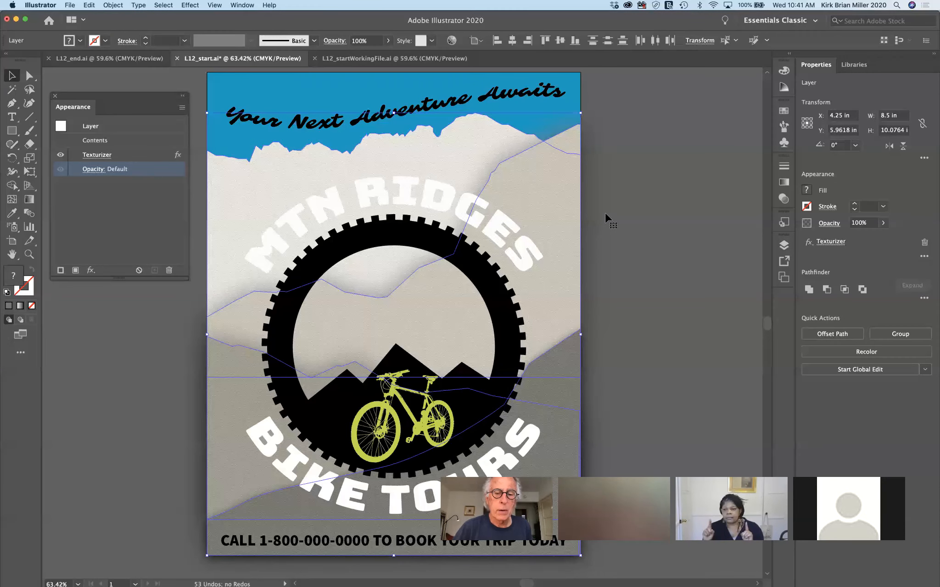
Select the lower mountain, float the Graphic Styles panel, and preview the green pattern and Pompadour_GS styles
left_click(653, 348)
left_click(569, 363)
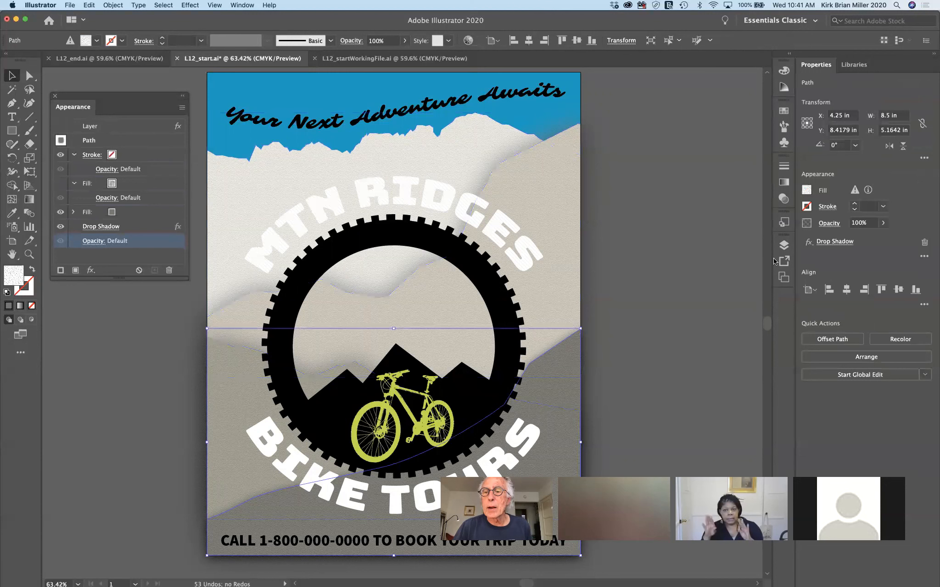
left_click(784, 223)
left_click_drag(667, 214, 645, 156)
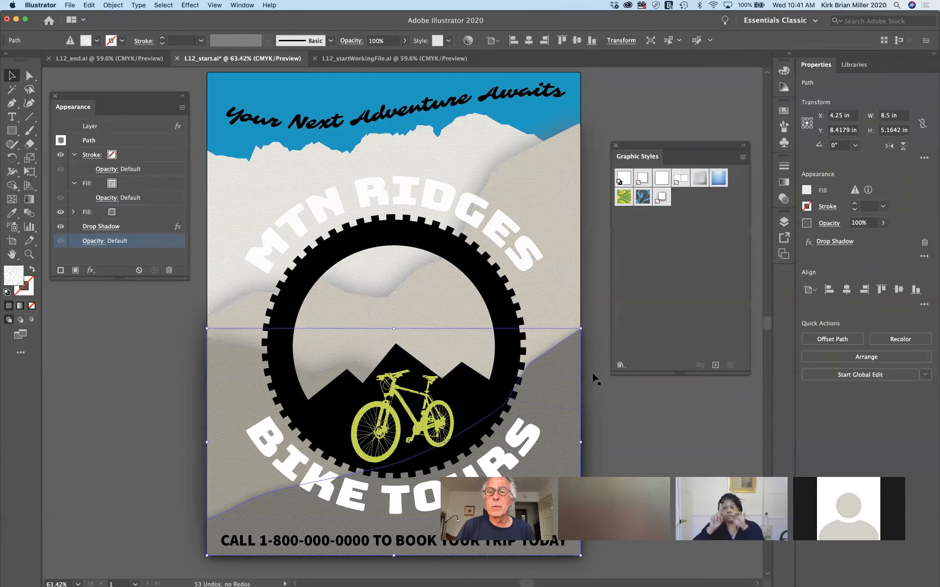
right_click(624, 199)
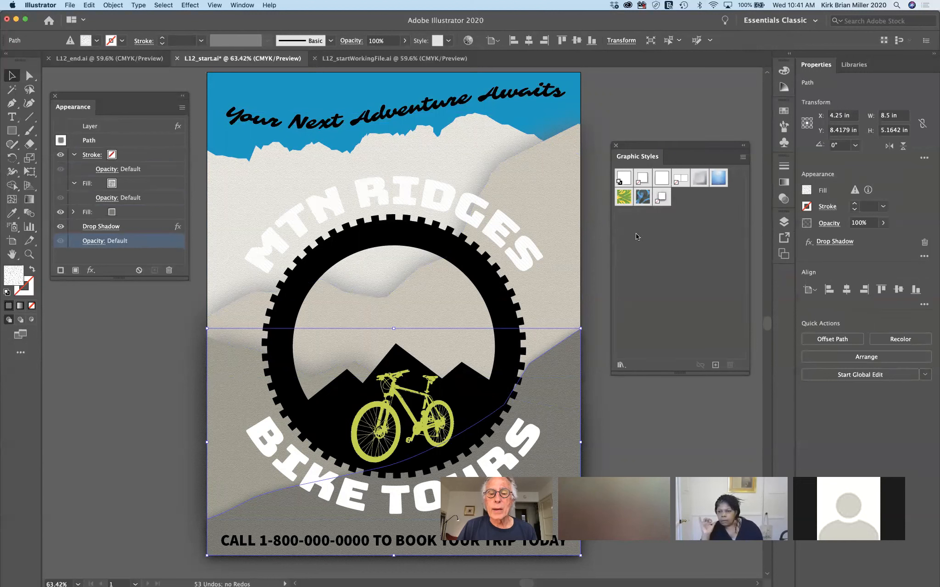
right_click(643, 197)
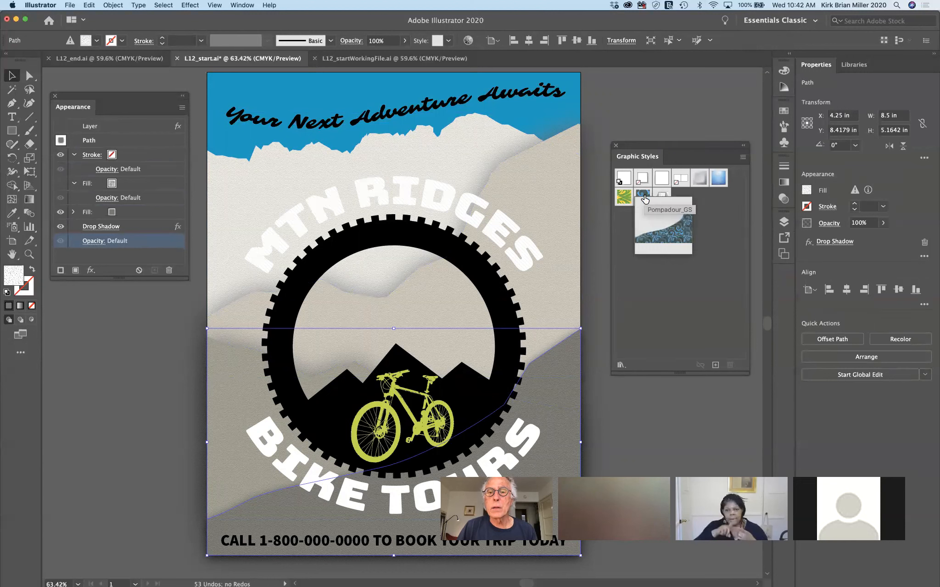
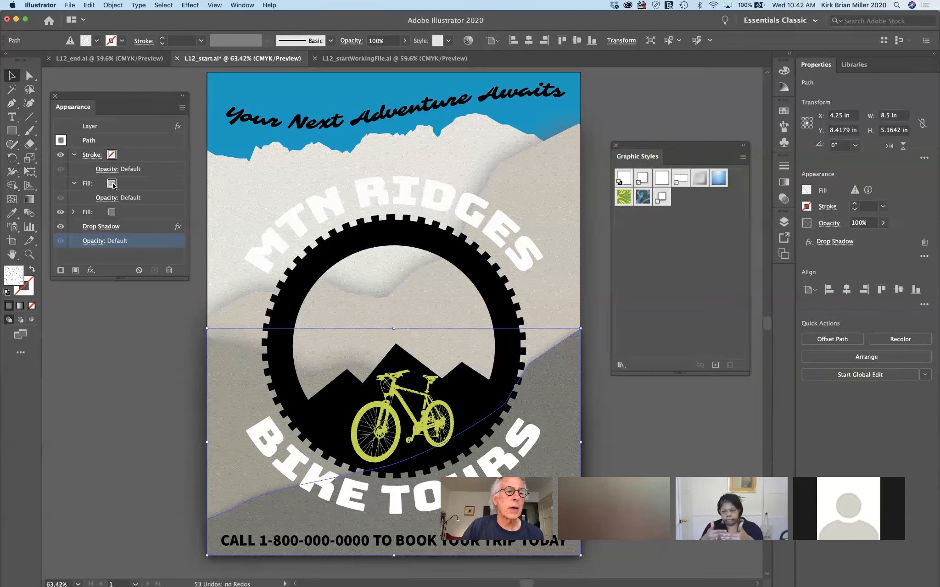
Set the hill's second fill in the Appearance panel to a yellow swatch
left_click(111, 211)
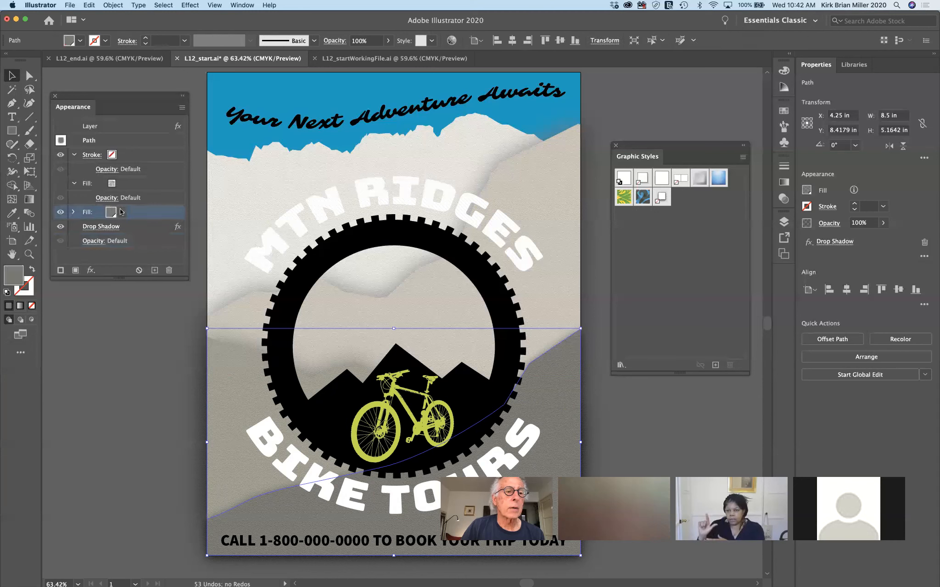
left_click(122, 211)
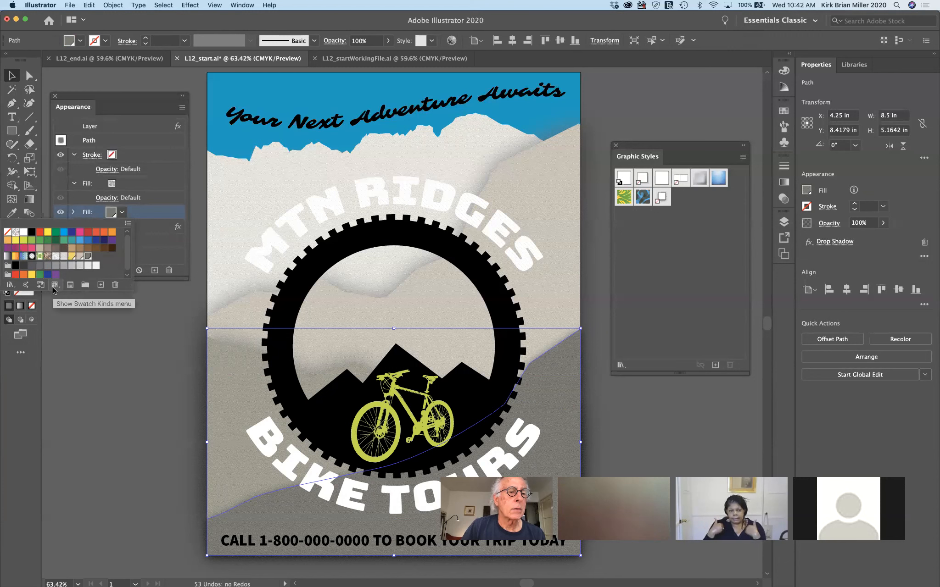
left_click(72, 259)
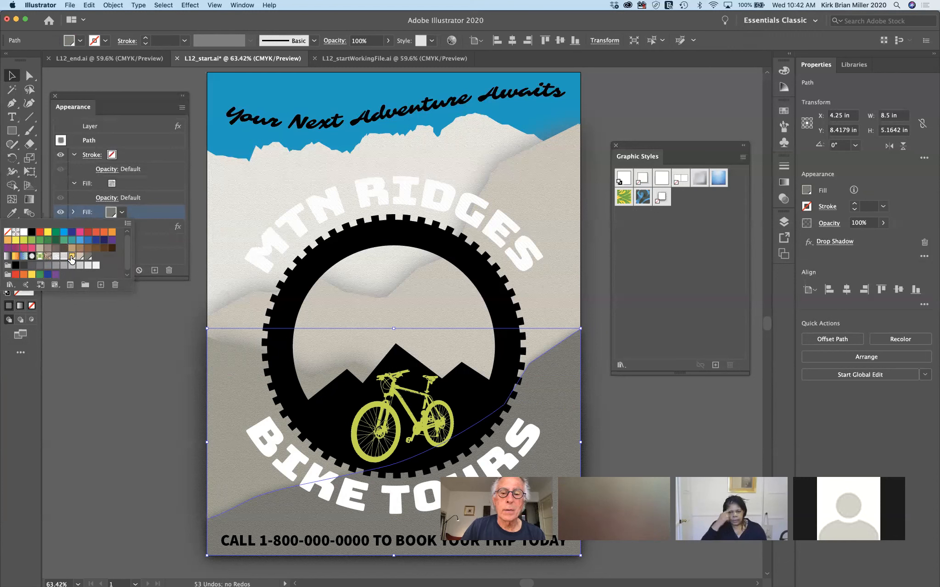
left_click(112, 330)
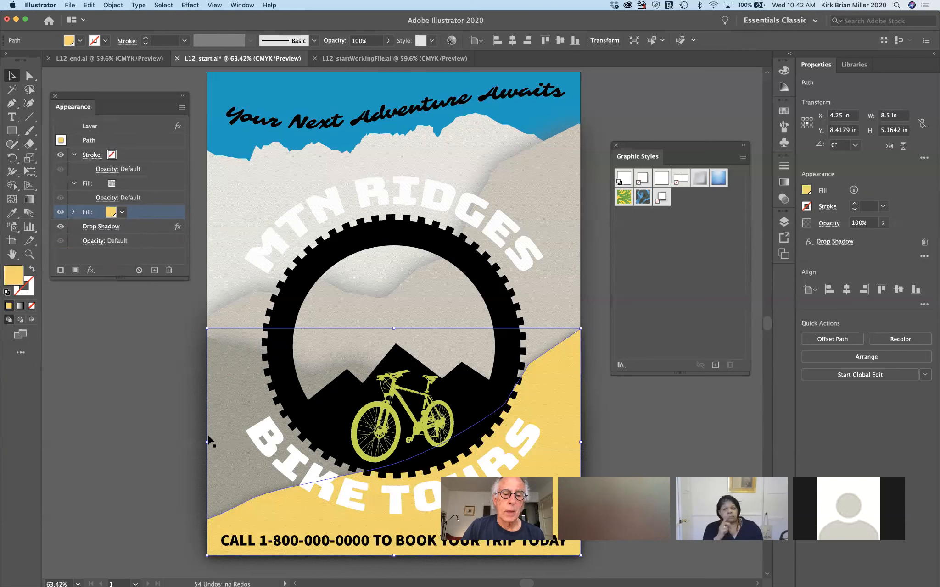
Reselect the yellow foreground hill, opening and dismissing its context menu
right_click(564, 384)
left_click(636, 315)
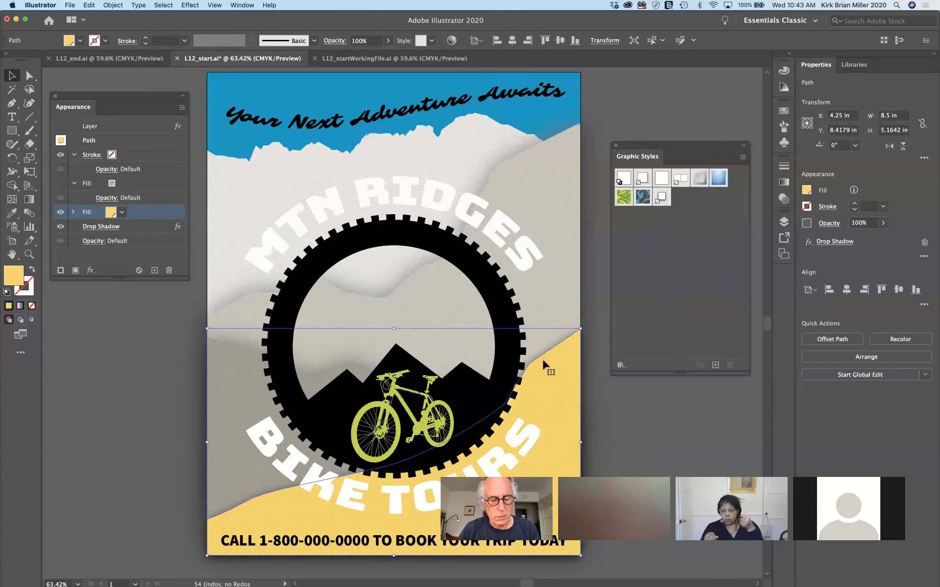
key("super")
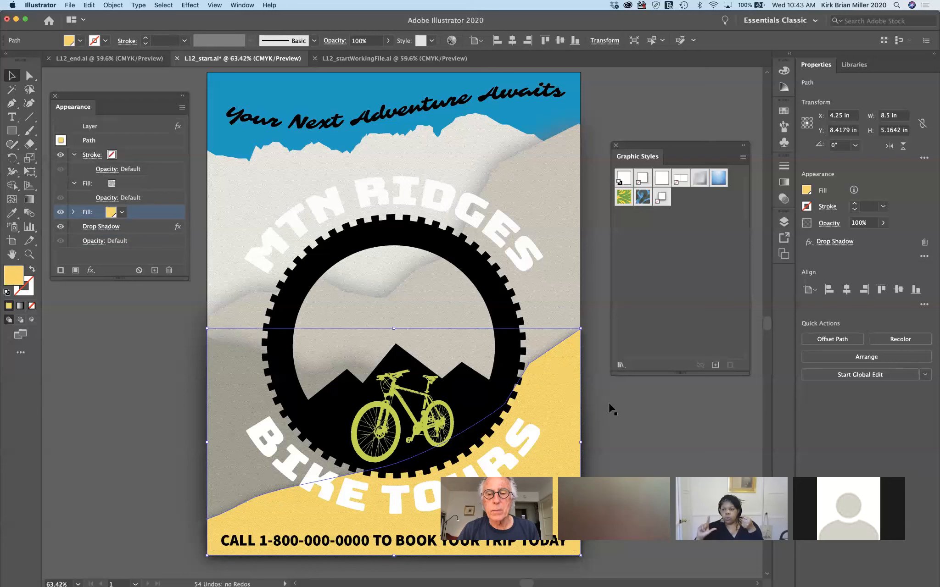
left_click(553, 395, "super")
left_click(553, 396)
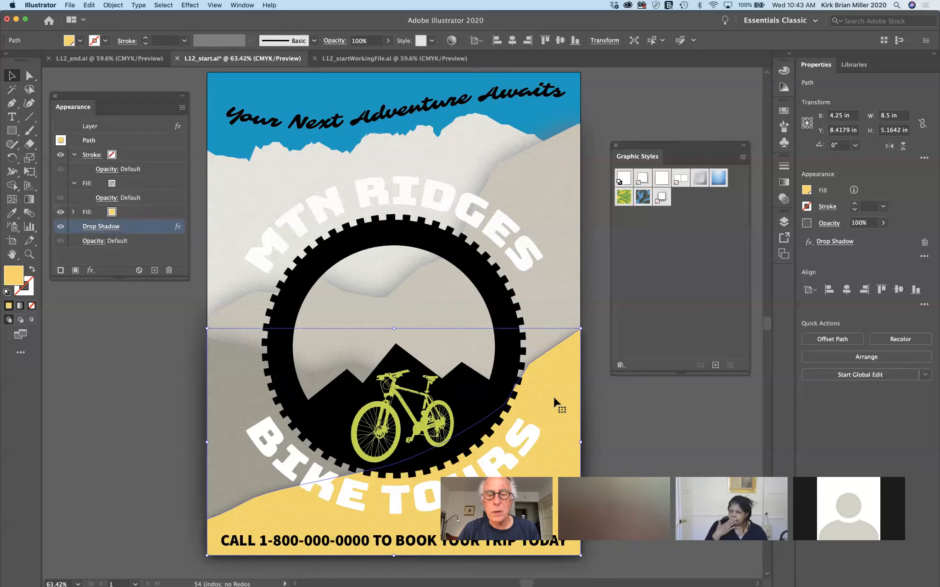
right_click(556, 400)
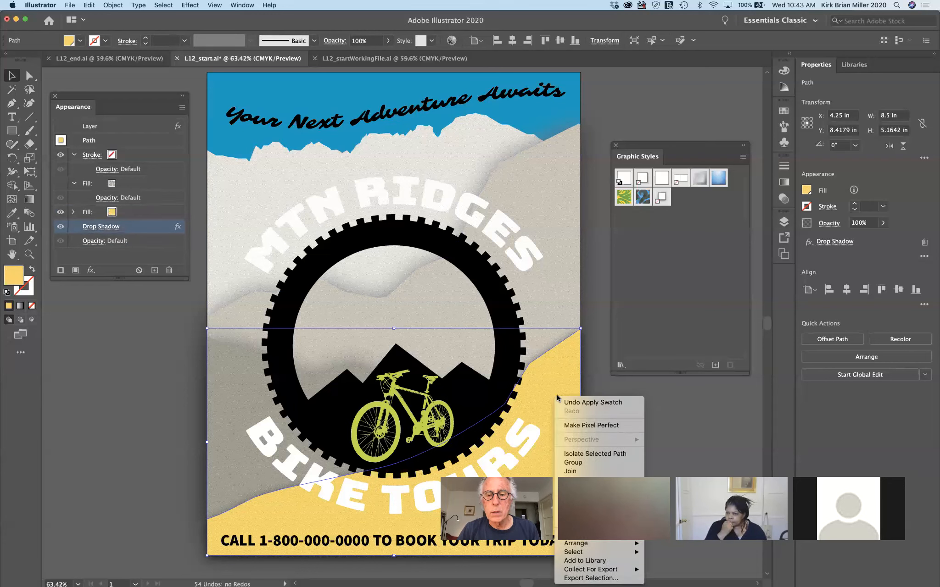
left_click(598, 392)
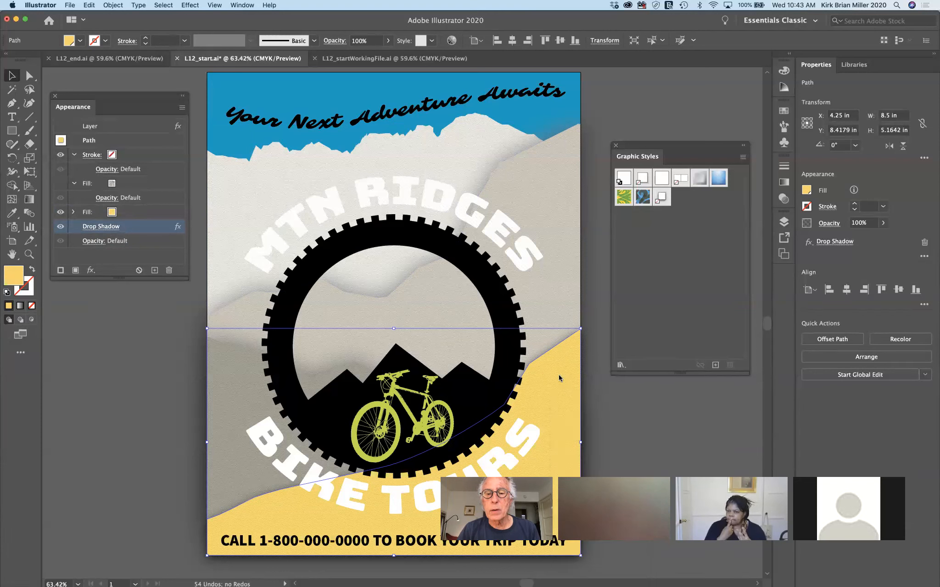
Undo the yellow fill, drag the hill into Graphic Styles, then delete that new style
key("super+z")
left_click_drag(577, 359, 680, 281)
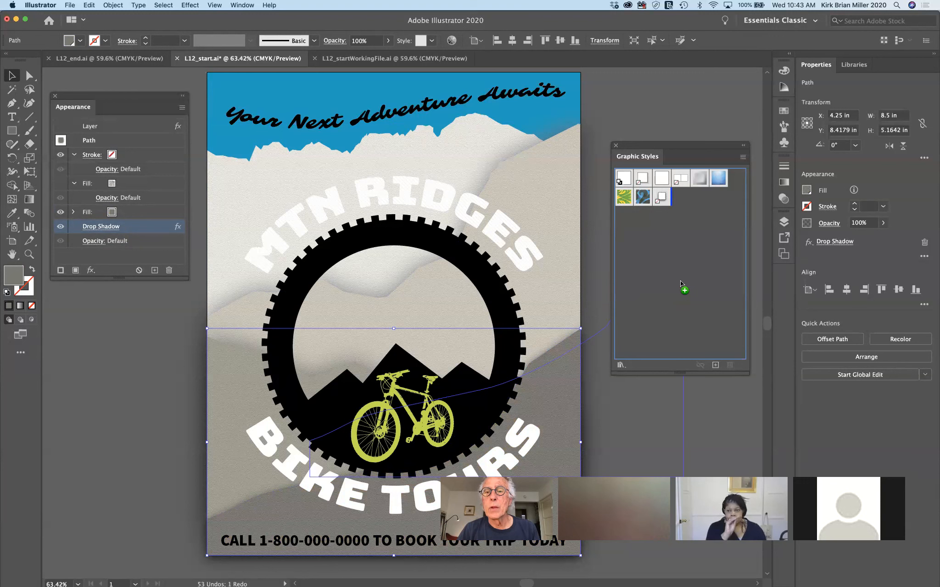
left_click_drag(680, 280, 680, 281)
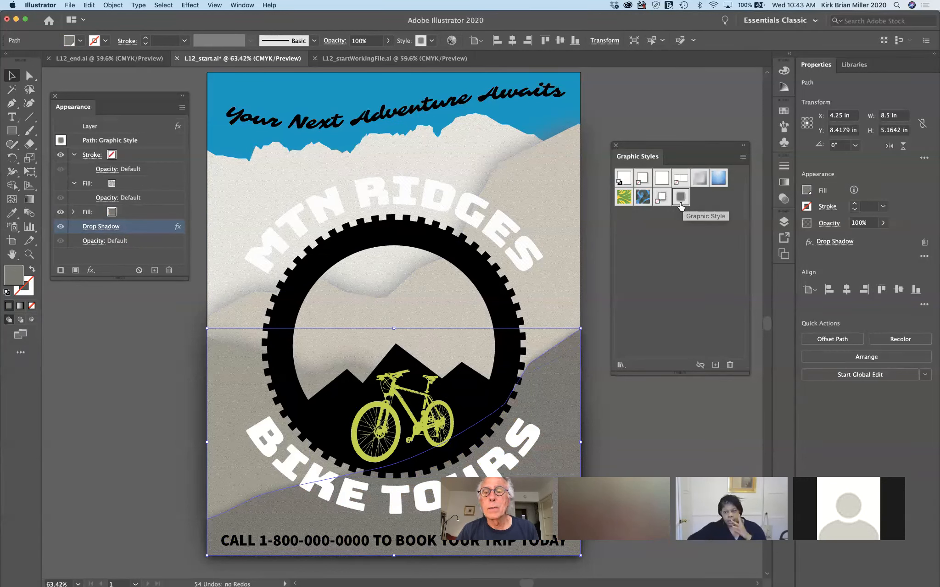
left_click(730, 365)
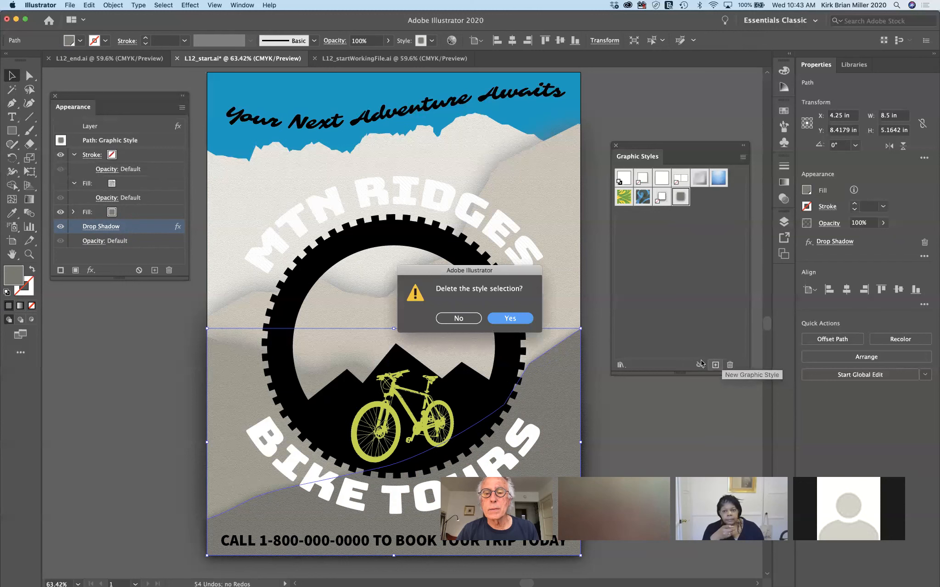
left_click(504, 319)
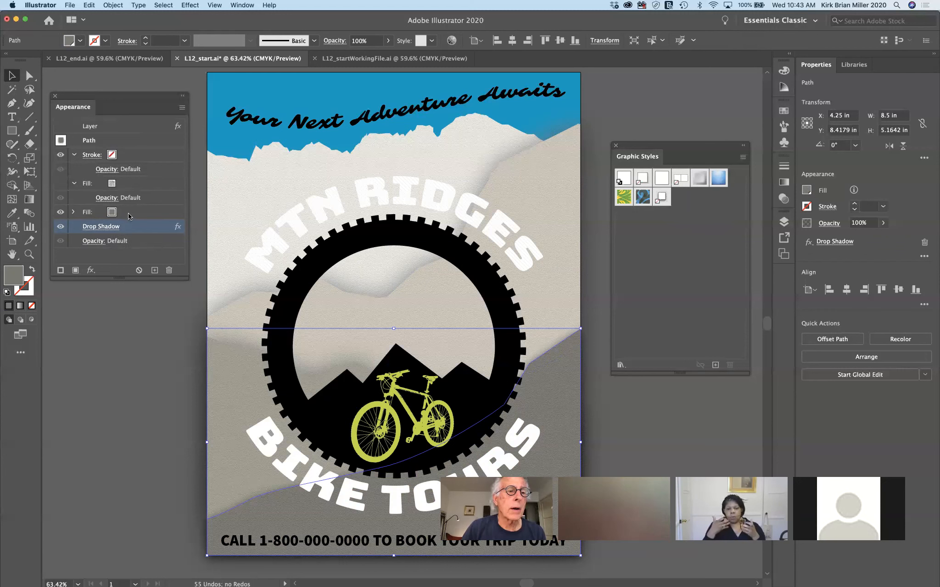
Set the hill's second fill to yellow again
left_click(128, 213)
left_click(122, 213)
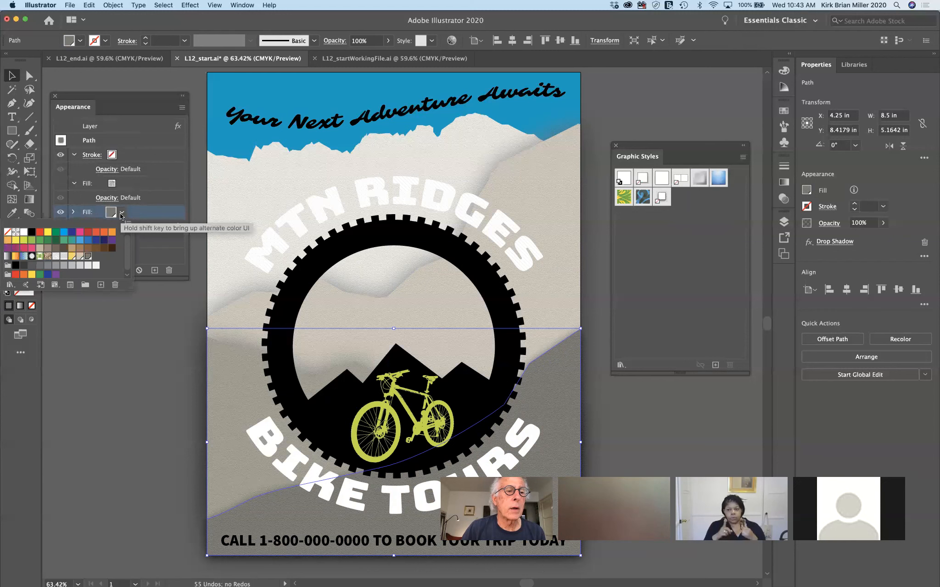
left_click(99, 322)
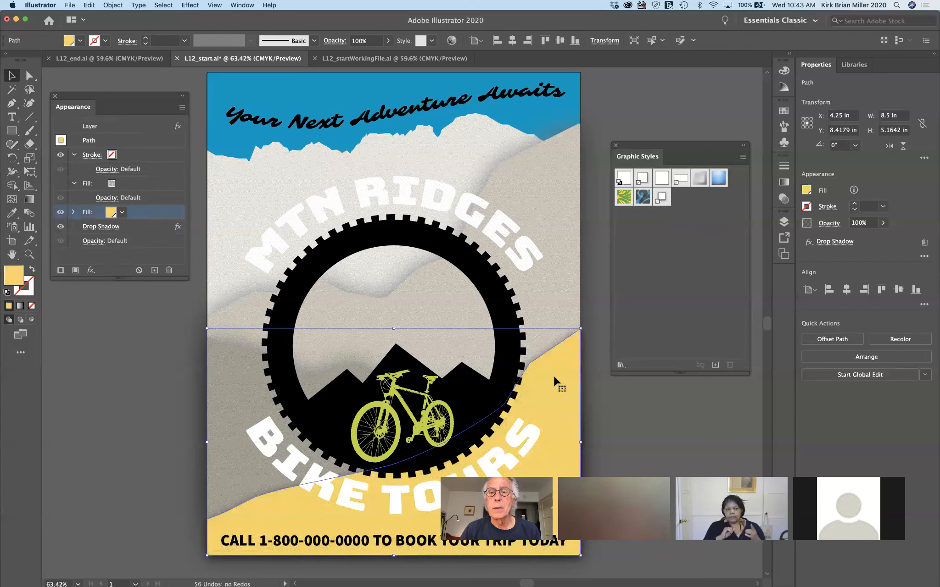
Drag the yellow hill into Graphic Styles to create a new style, then select the grey mountain
left_click_drag(553, 376, 652, 301)
left_click_drag(687, 245, 688, 243)
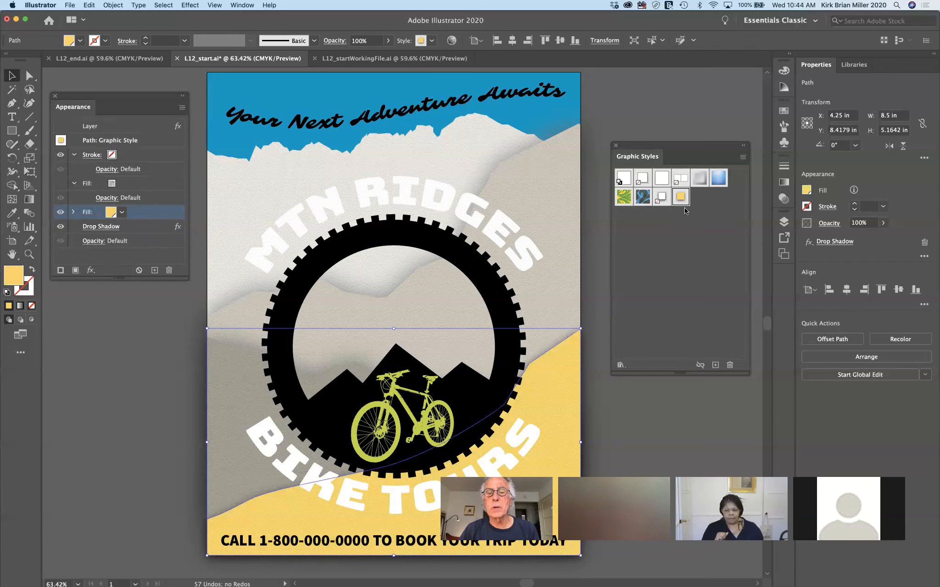
left_click(557, 200)
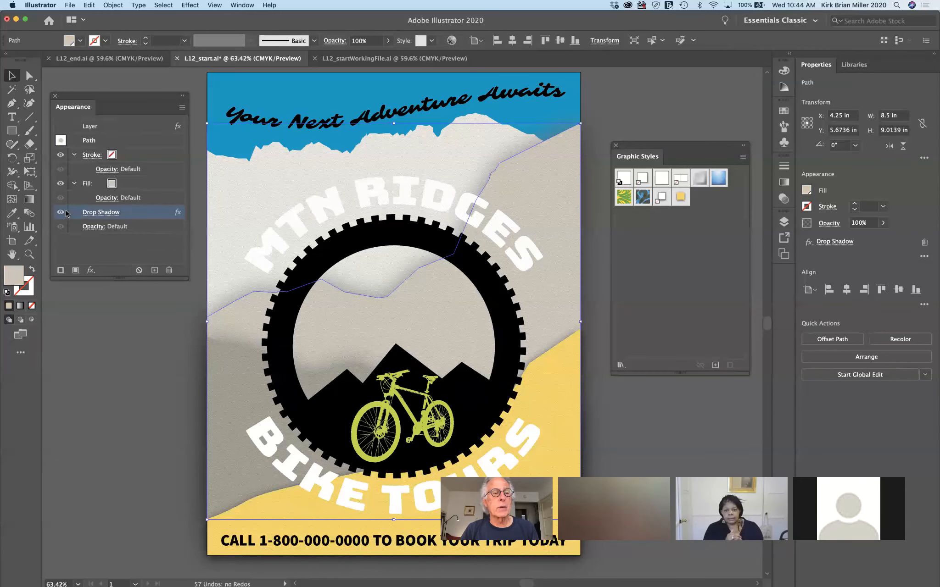
left_click(130, 184)
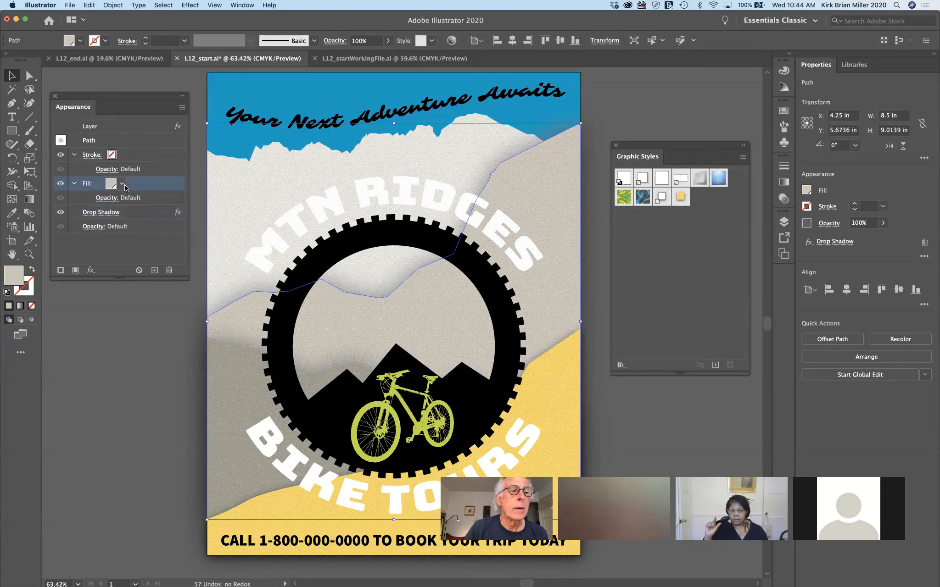
left_click(122, 184)
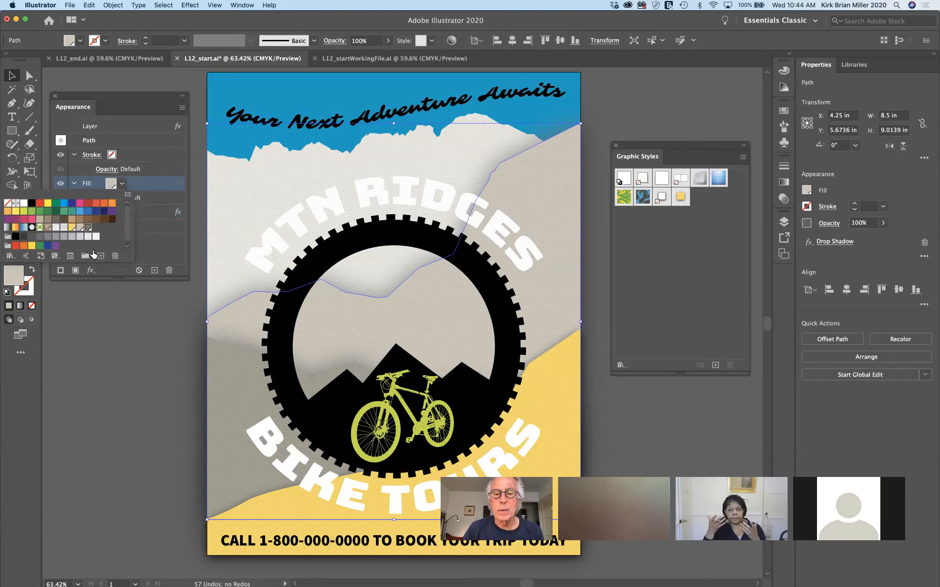
left_click(134, 316)
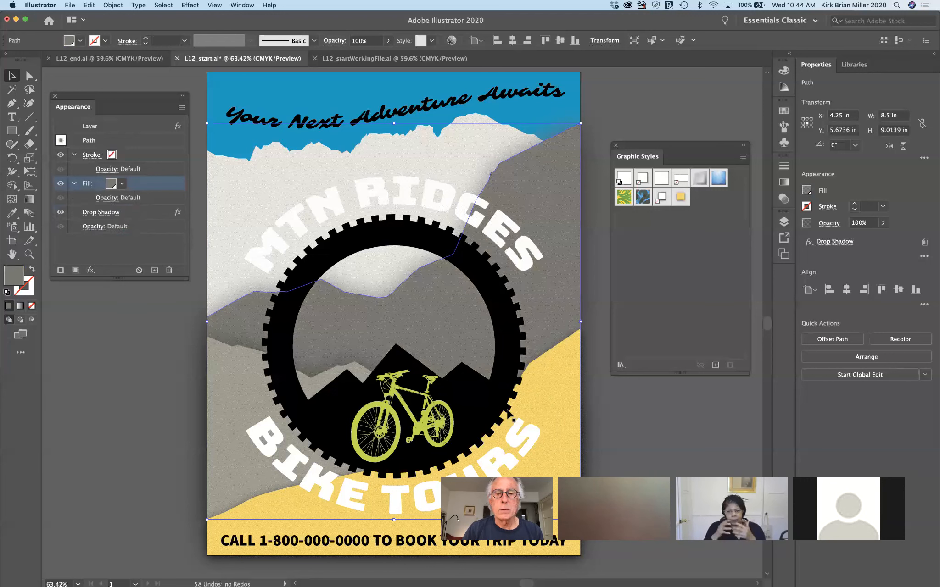
left_click(637, 421)
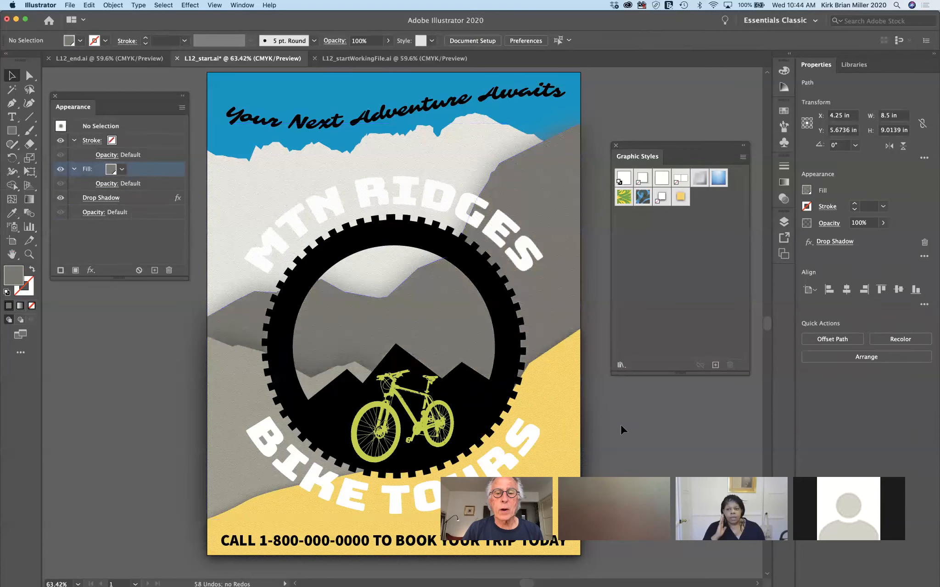
left_click(560, 428)
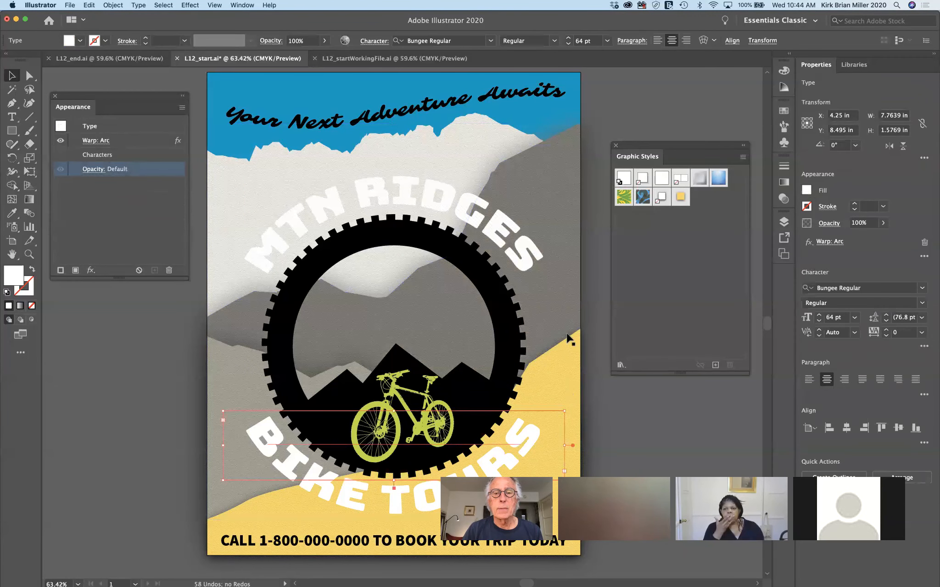
left_click(678, 425)
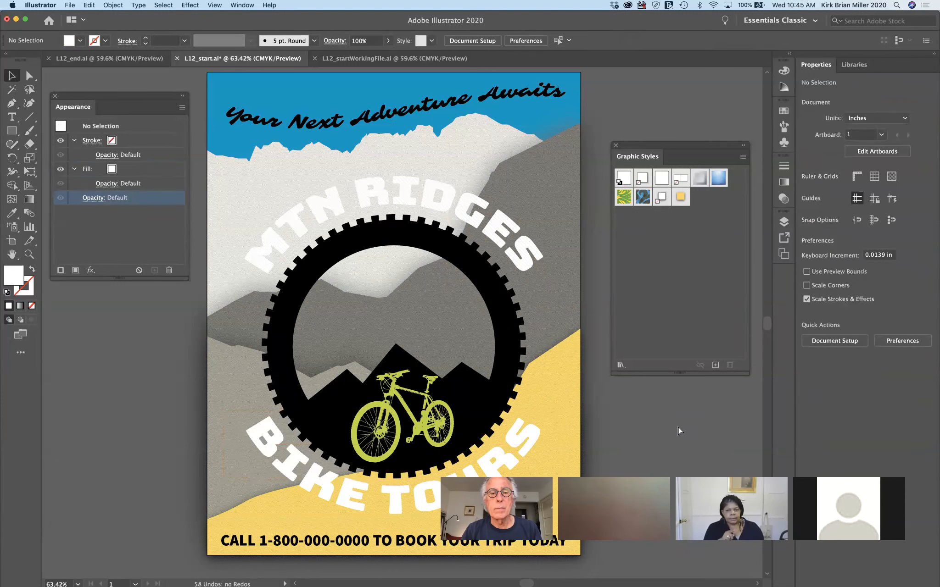
key("super+z")
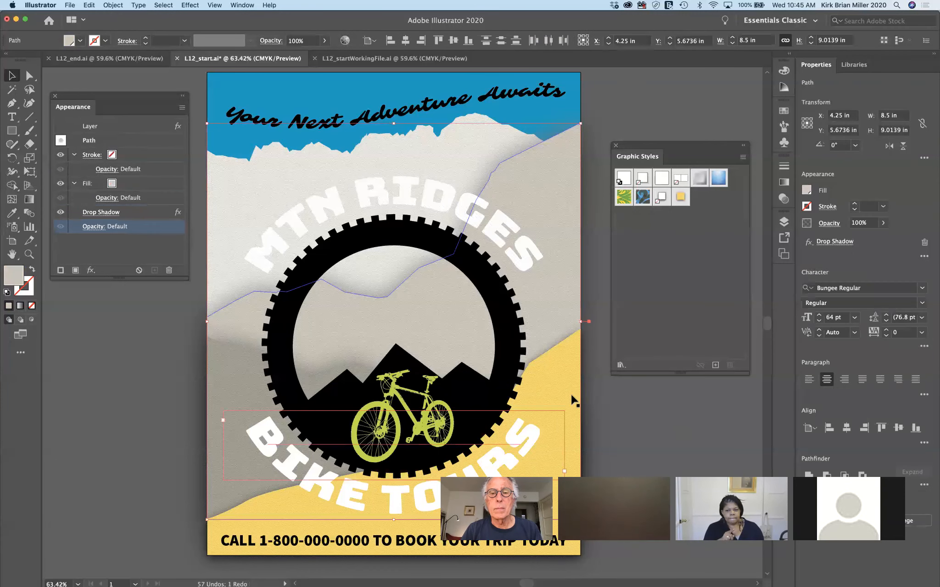
left_click(608, 401)
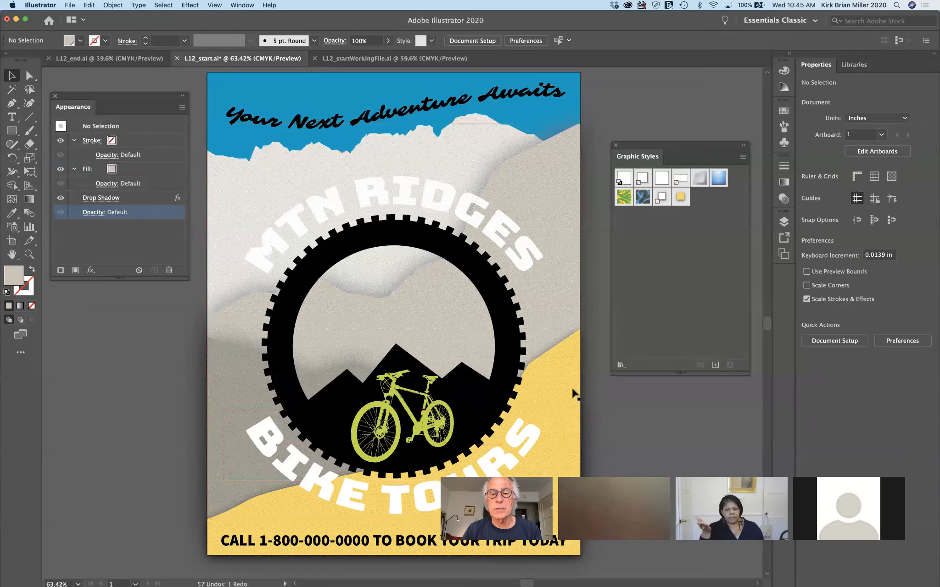
left_click(567, 386)
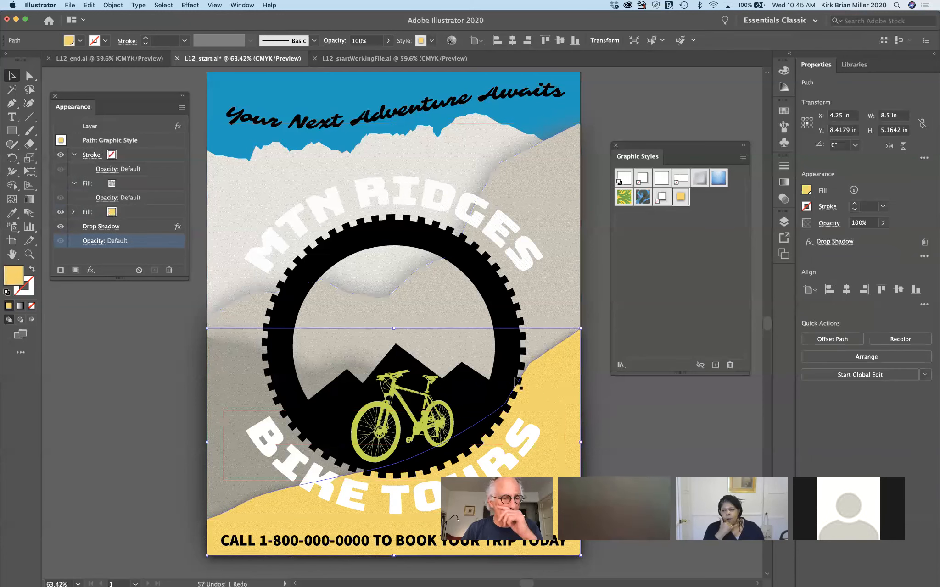
left_click(112, 213)
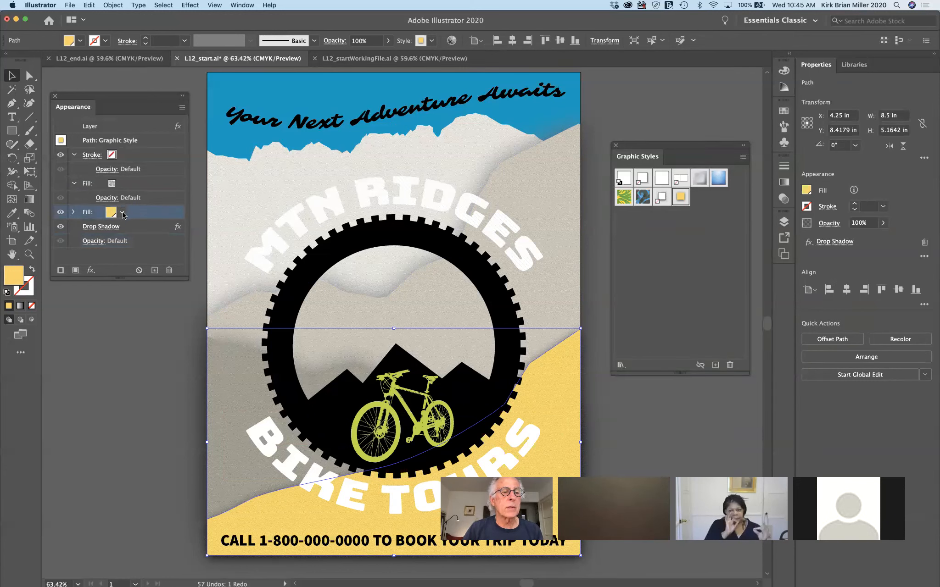
left_click(122, 214)
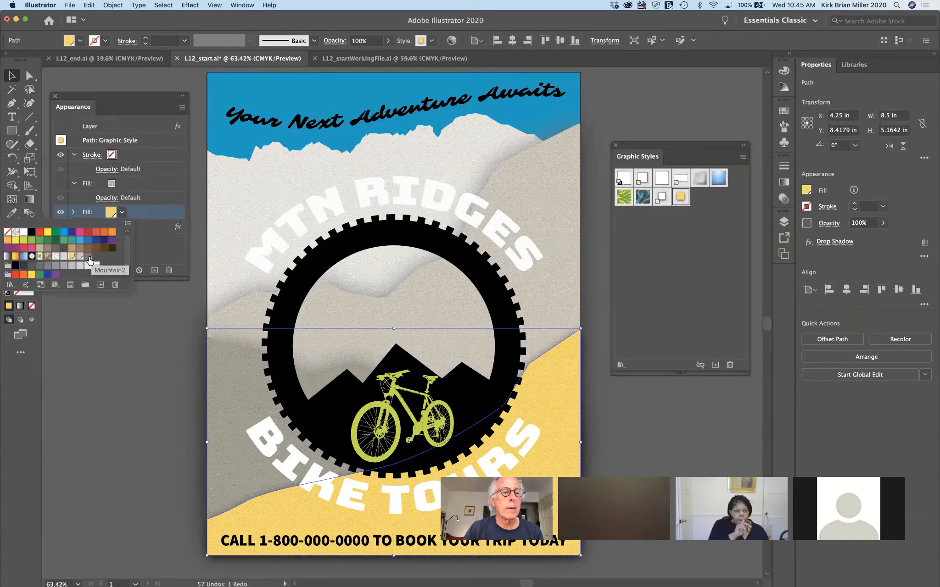
left_click(127, 377)
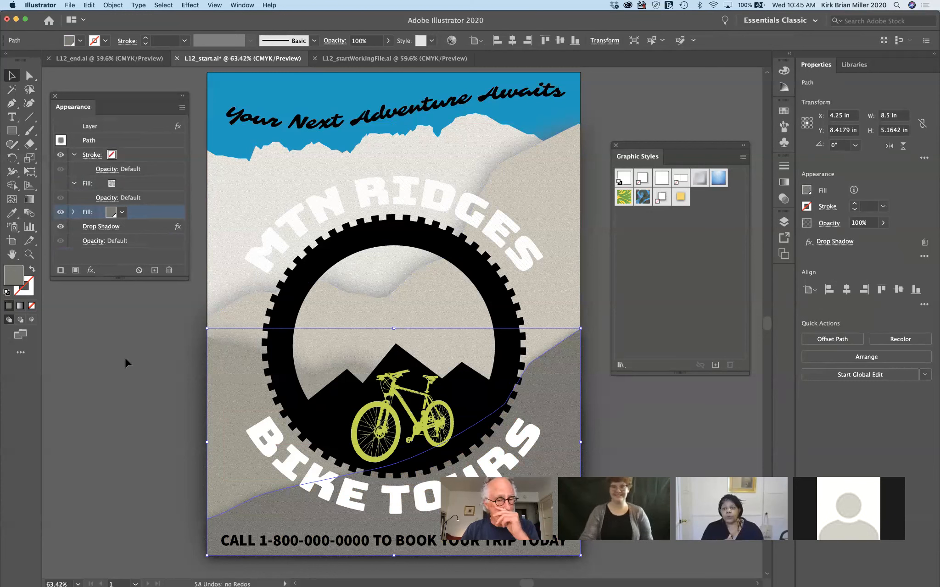
left_click(617, 415)
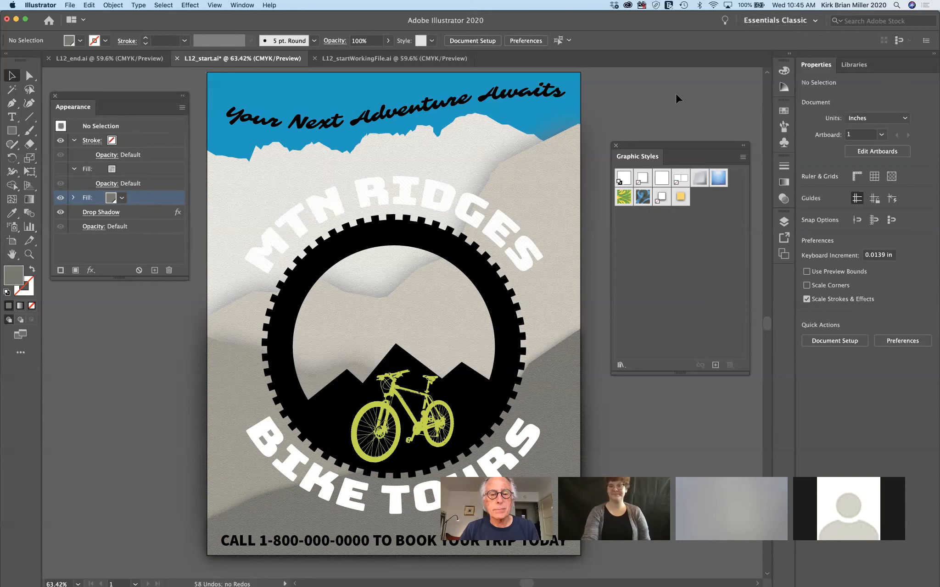
Select the lower grey mountain, drag it into Graphic Styles, then undo the new style
left_click(557, 376)
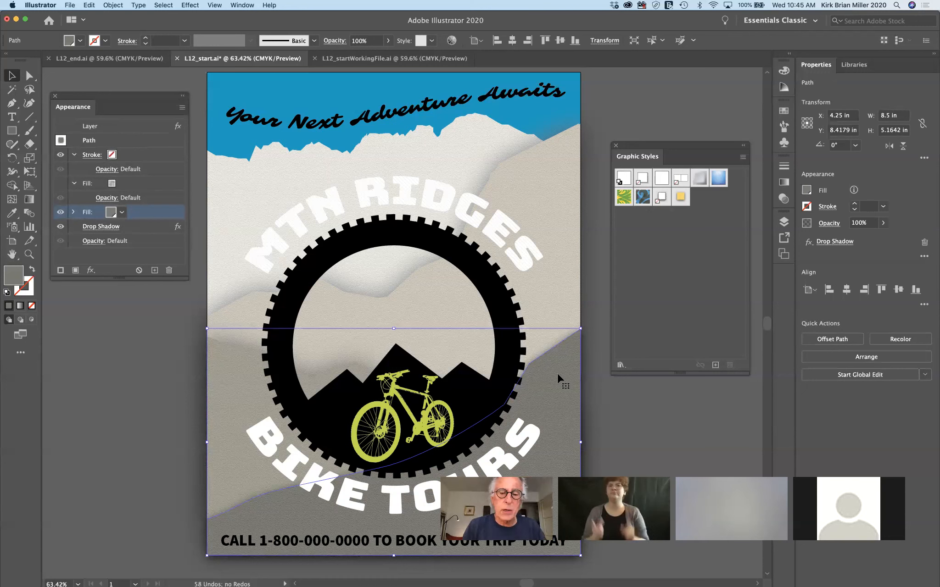
left_click_drag(558, 375, 647, 253)
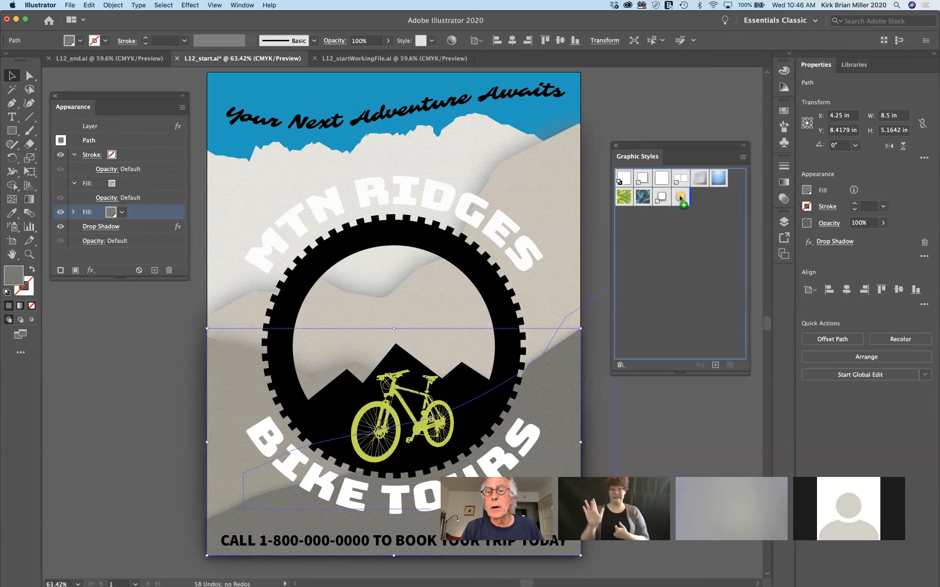
left_click_drag(679, 195, 679, 196)
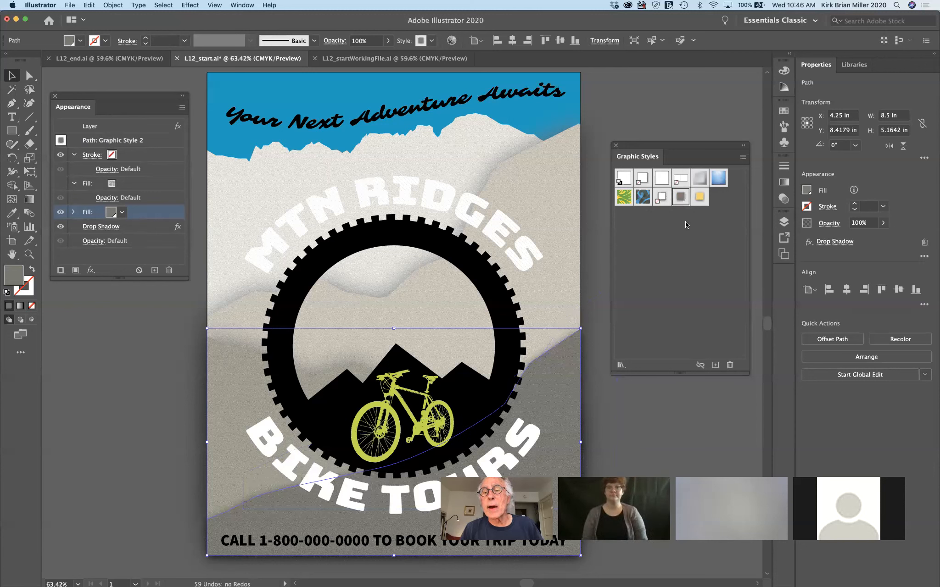
key("super")
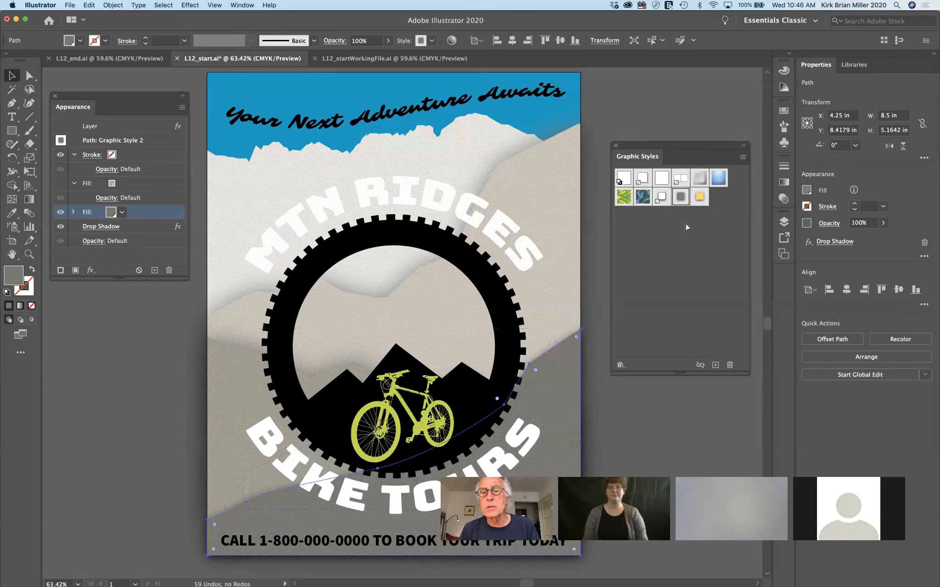
key("super+z")
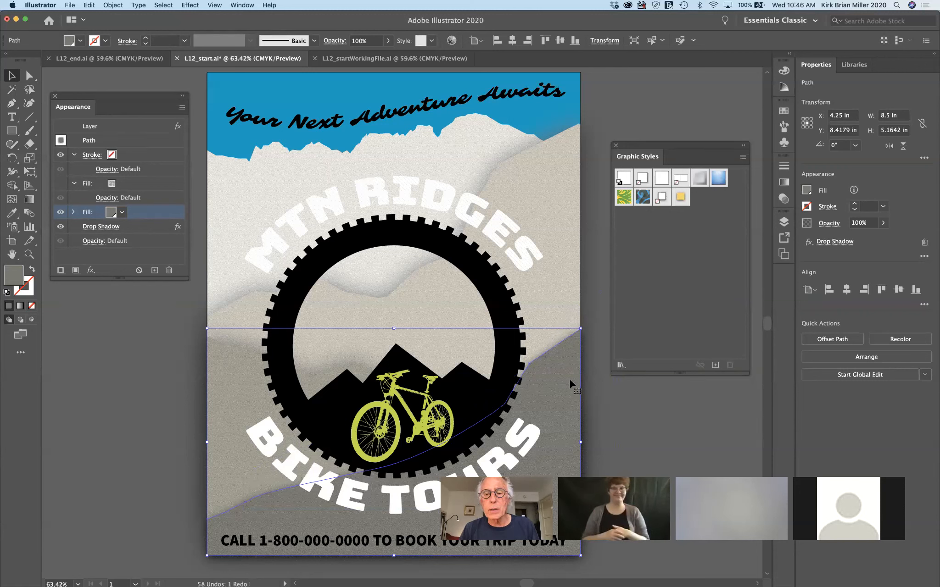
Re-drag the grey mountain into Graphic Styles, creating Graphic Style 2, undoing and re-adding it
left_click_drag(570, 381, 631, 293)
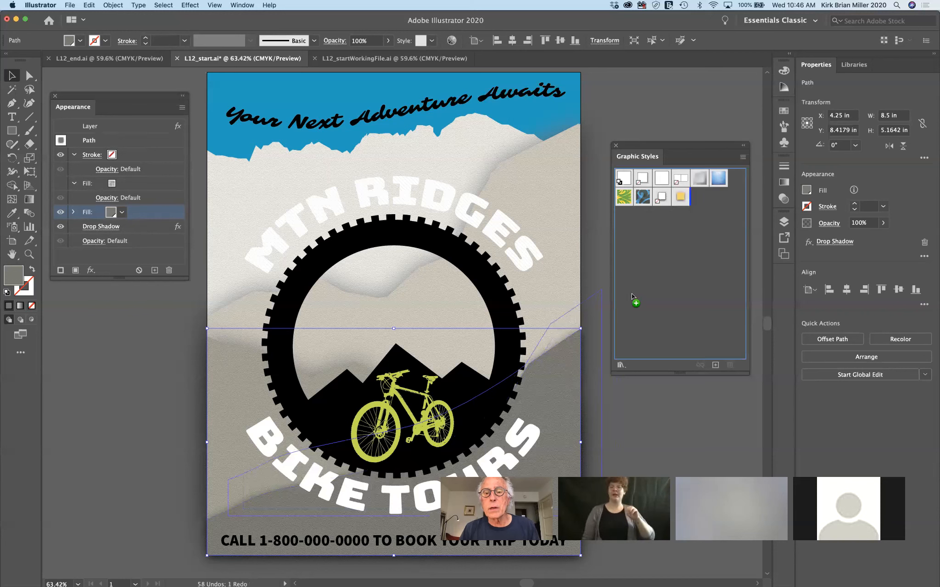
left_click_drag(680, 195, 680, 195)
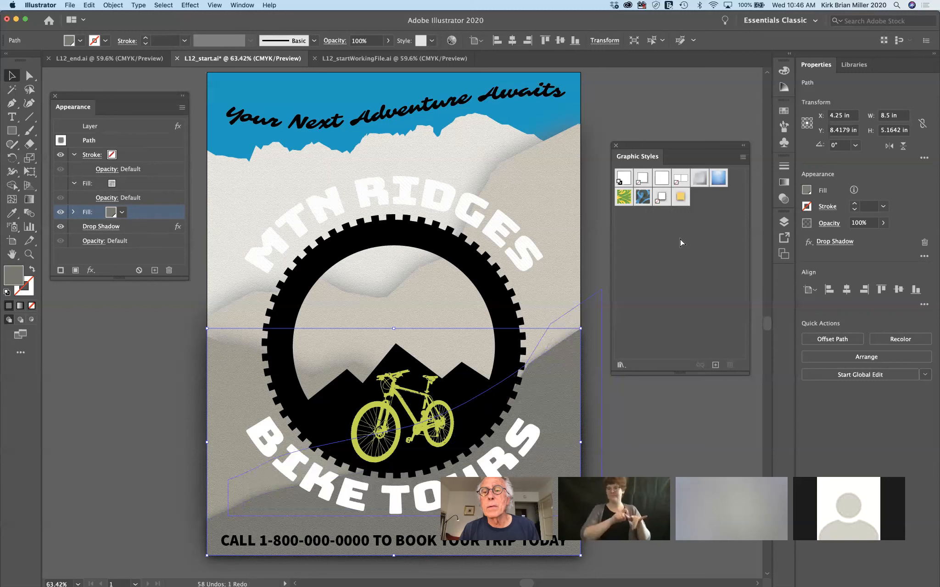
left_click_drag(680, 239, 680, 238)
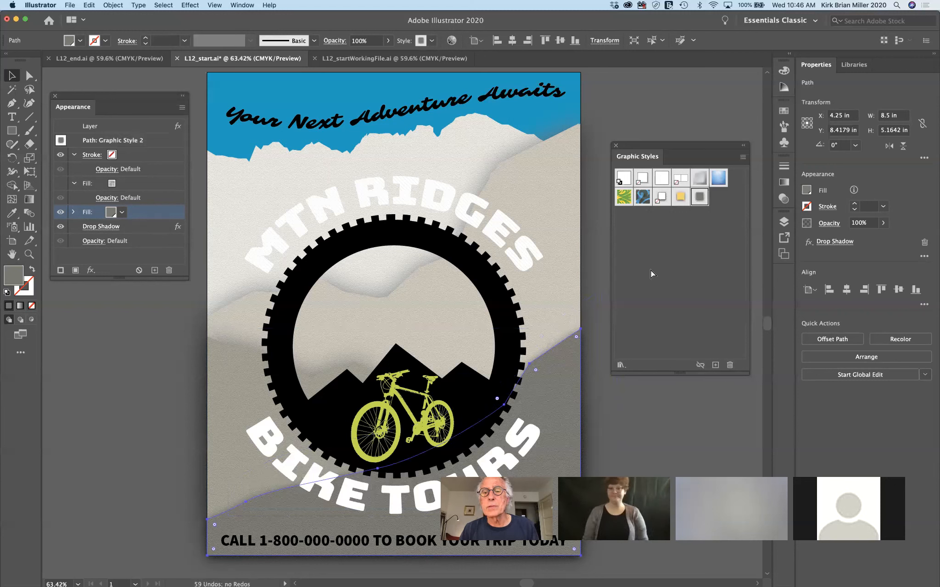
key("super+z")
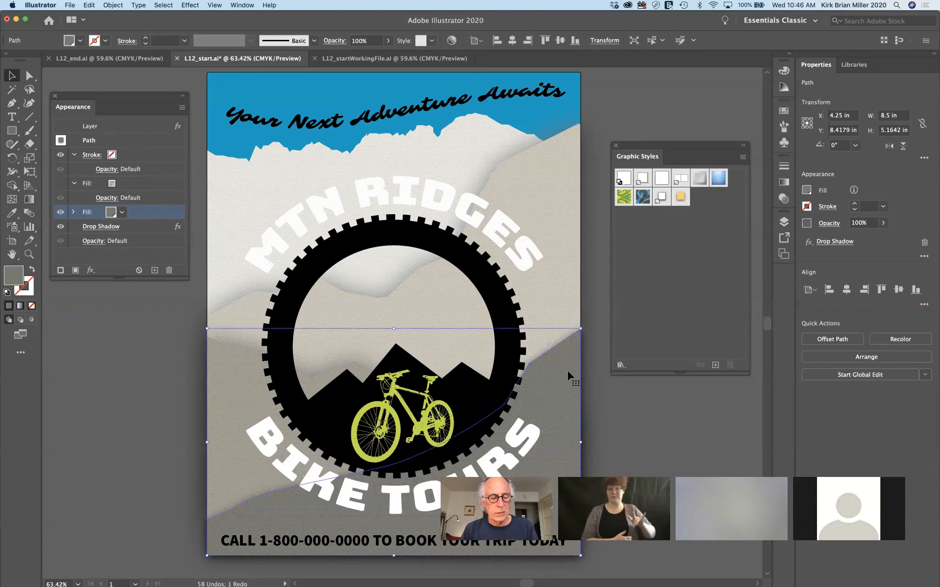
left_click_drag(603, 327, 663, 239)
left_click_drag(681, 196, 681, 196)
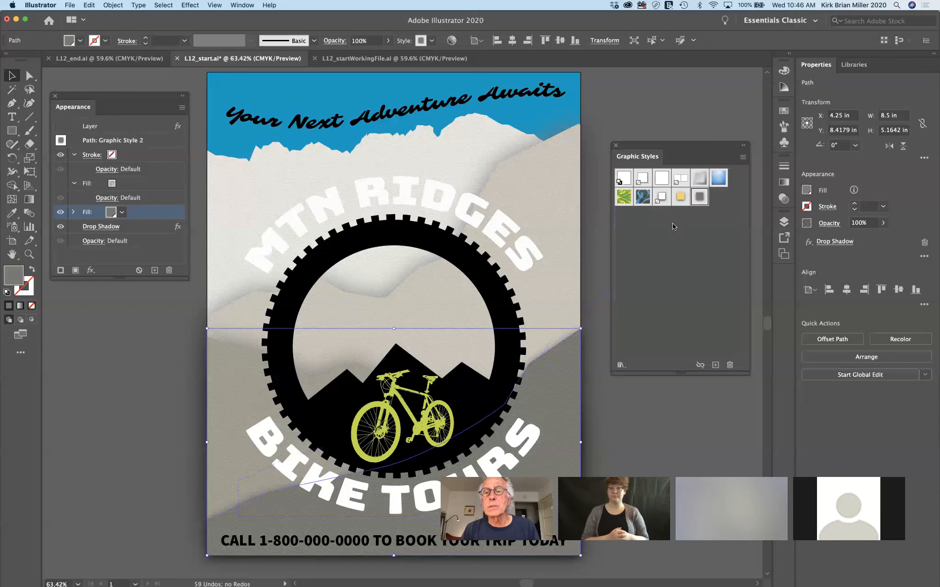
Undo the grey Graphic Style 2, deselect everything, and reselect the lower grey mountain
key("super")
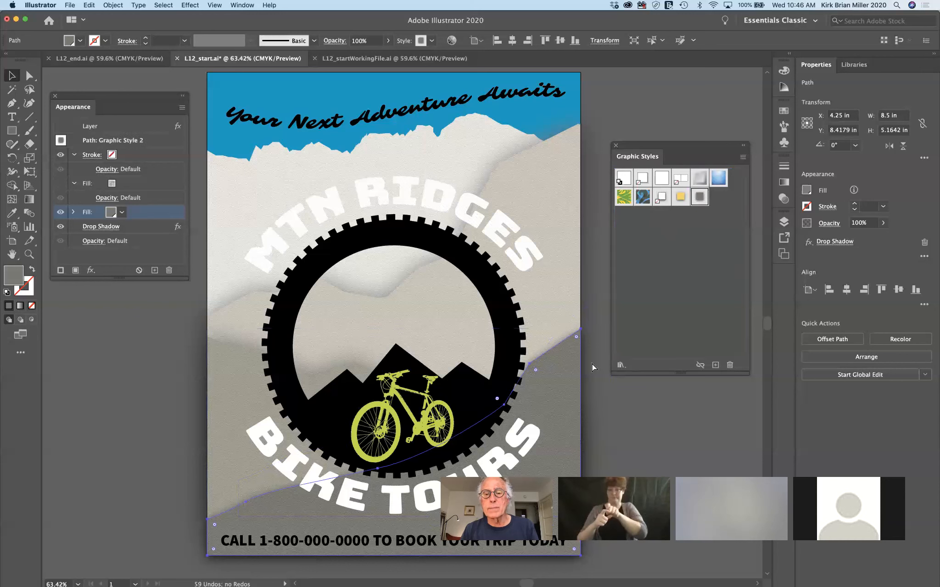
key("super+z")
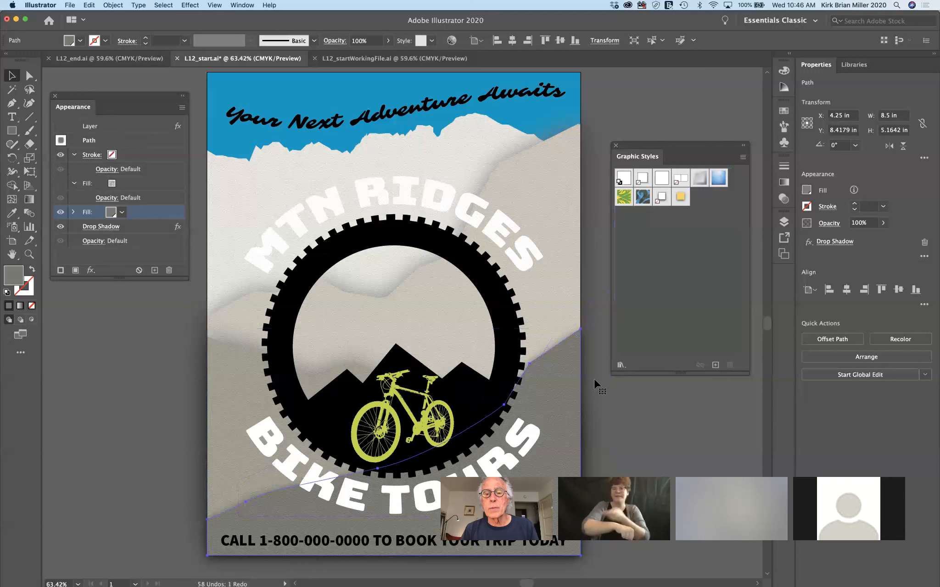
right_click(565, 389)
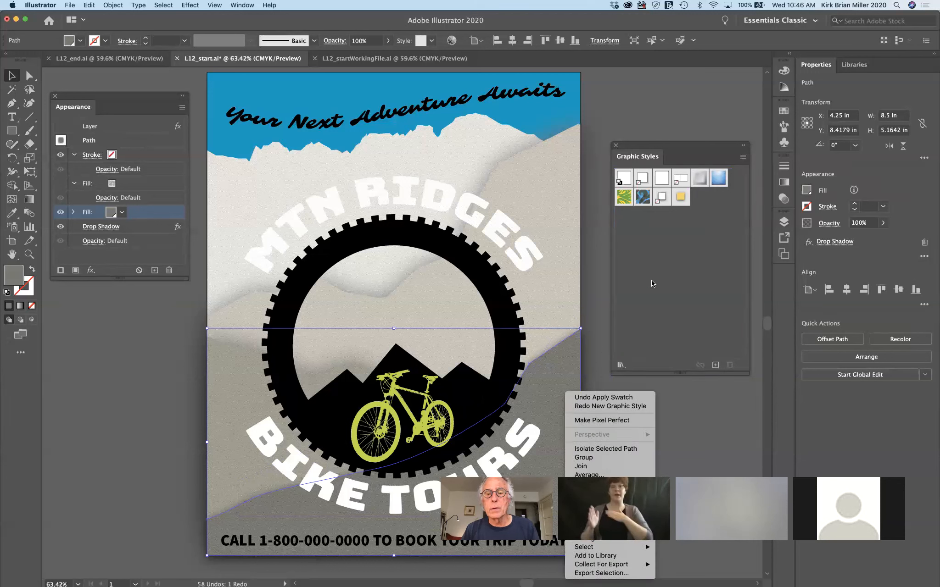
left_click(674, 247)
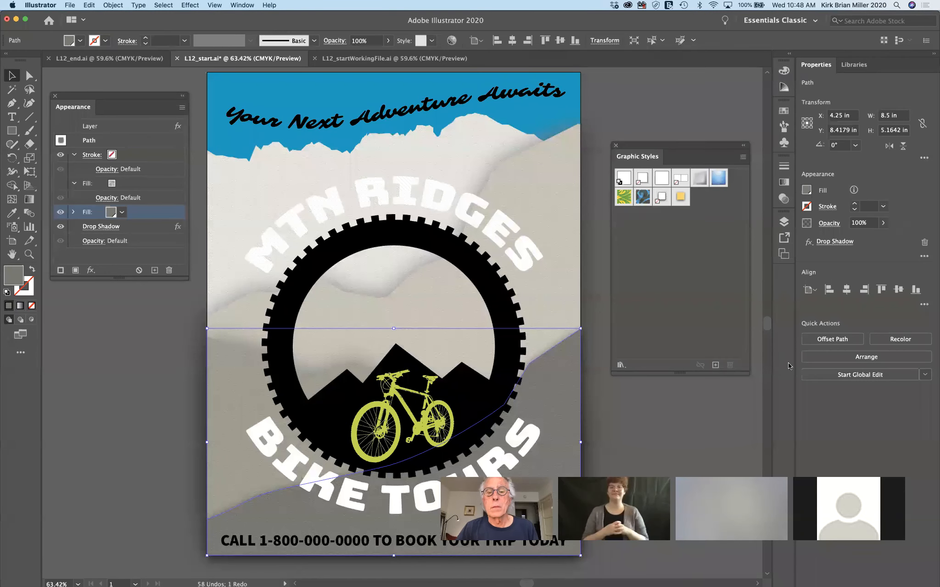
left_click(673, 412)
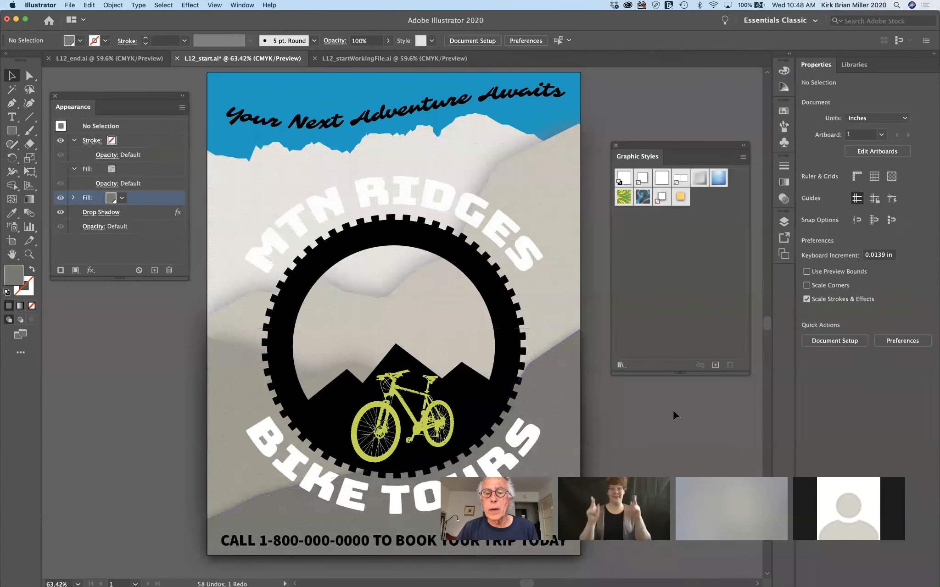
left_click(549, 385)
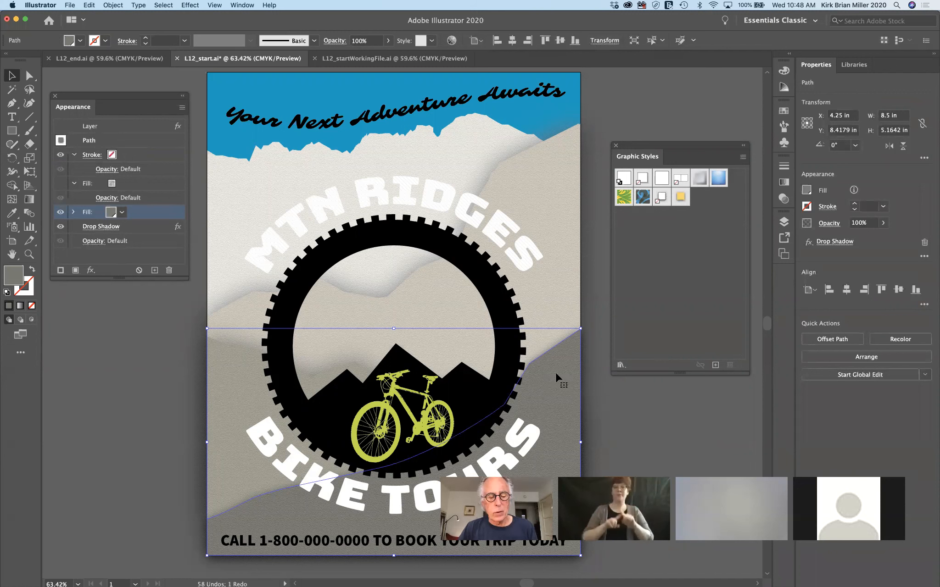
Alt-drag the grey mountain onto the yellow style, then select the upper mountain and MTN RIDGES text
left_click_drag(556, 376, 679, 195)
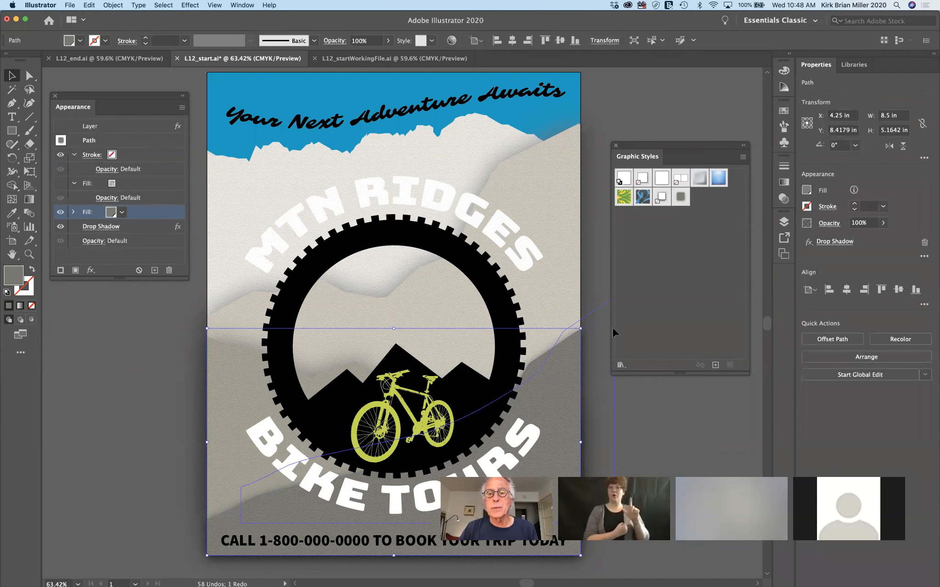
left_click(596, 285)
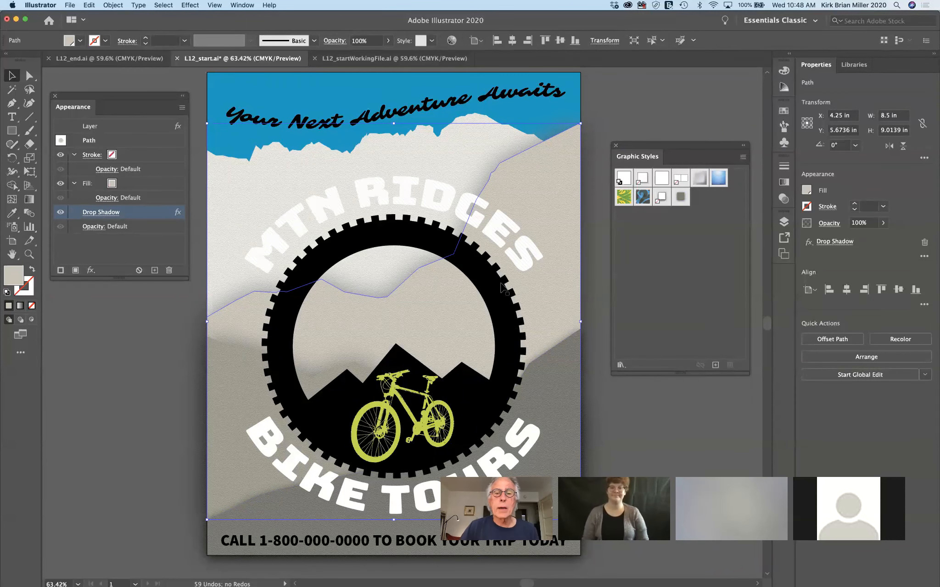
left_click(521, 251)
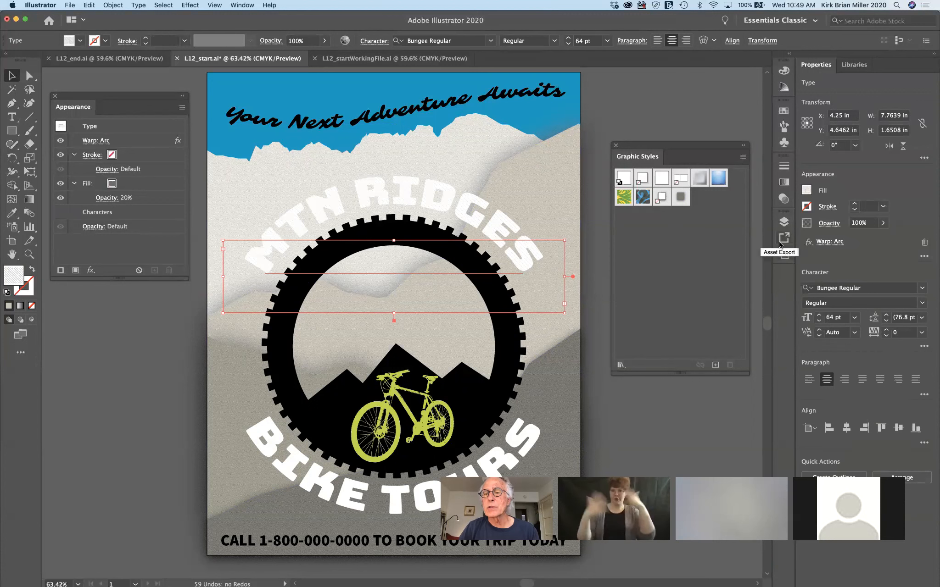
Target the Block Text layer, apply the Shadow graphic style, and close Graphic Styles
left_click(783, 221)
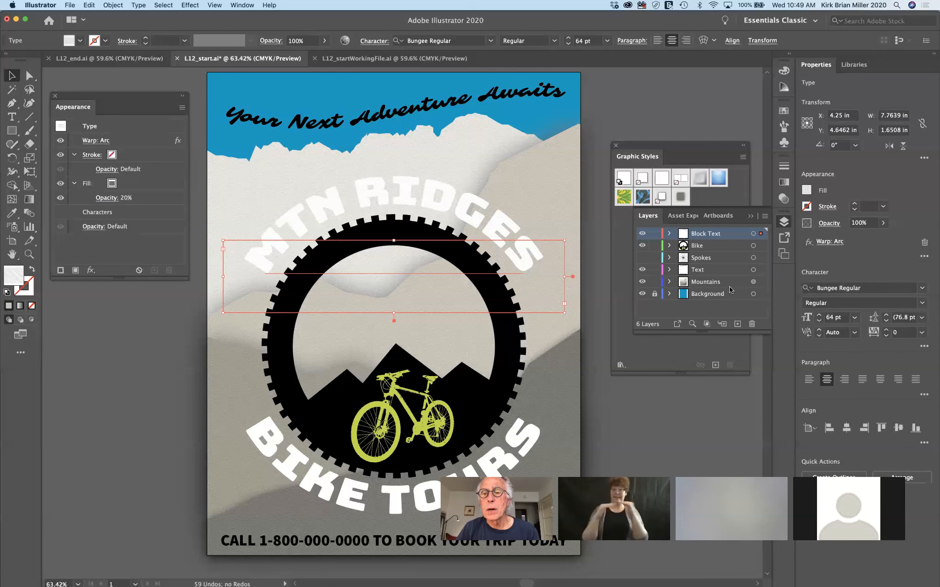
left_click(753, 270)
left_click(753, 270)
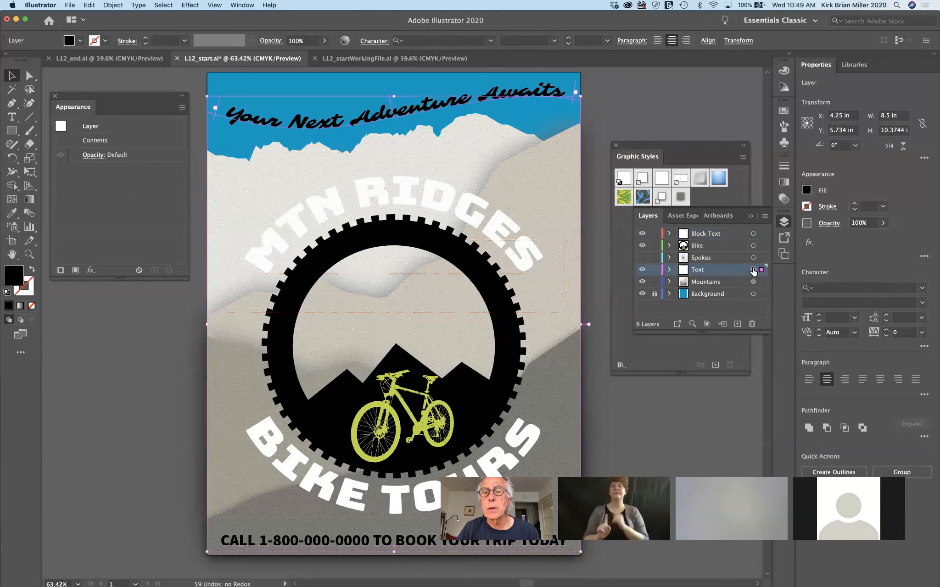
left_click(753, 235)
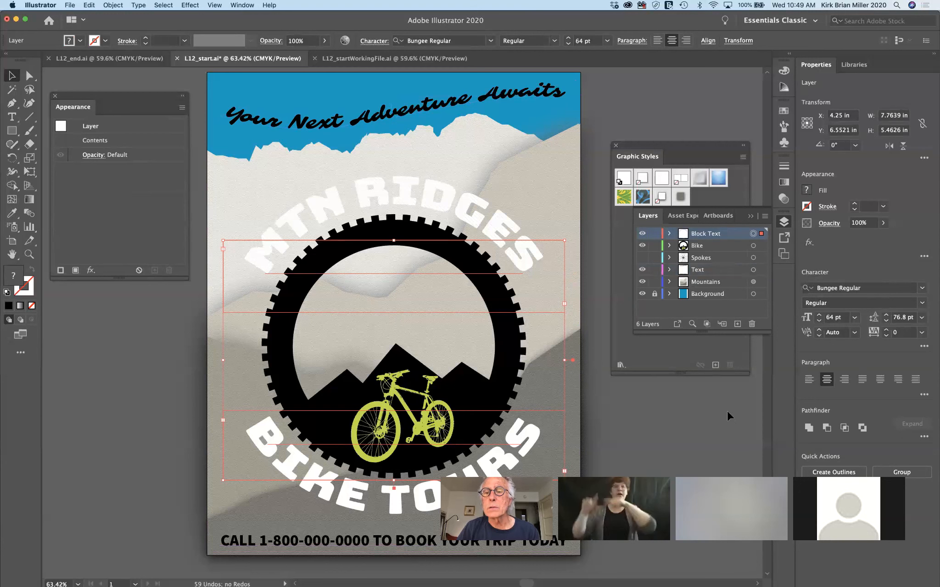
left_click(661, 198)
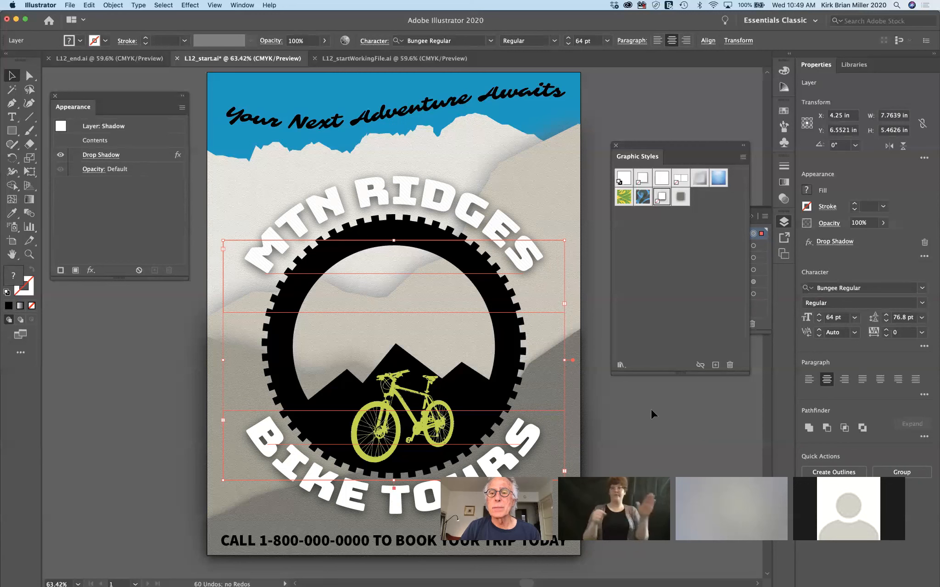
left_click_drag(680, 145, 671, 87)
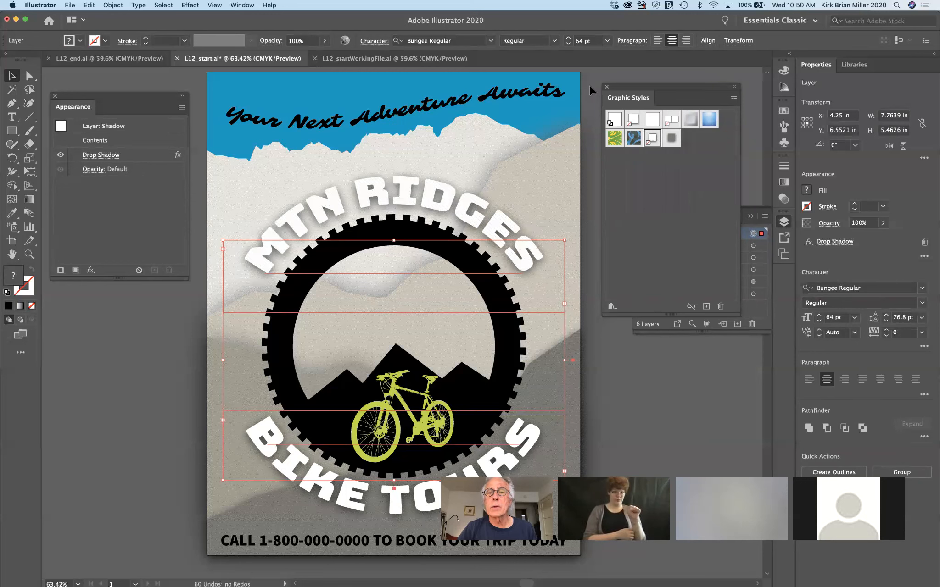
left_click(607, 87)
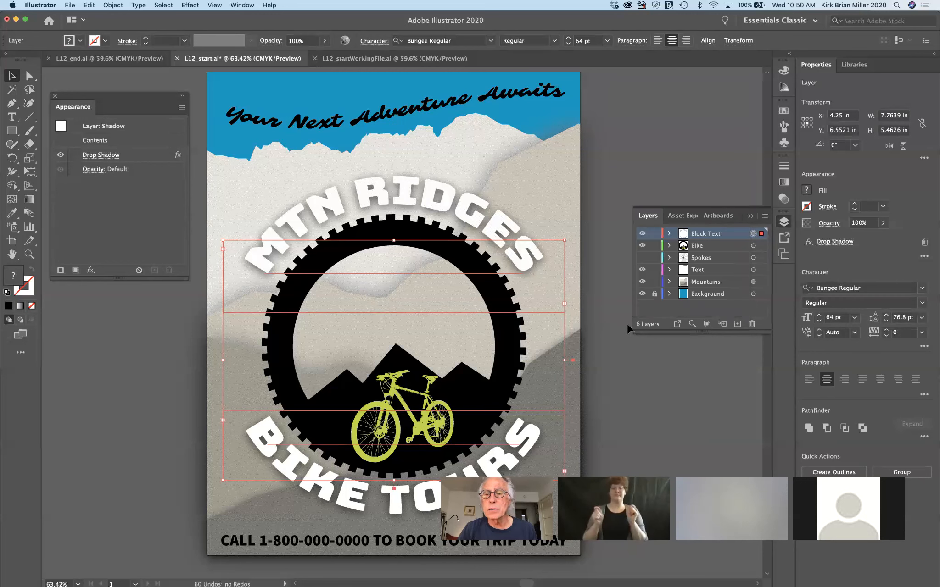
left_click(642, 258)
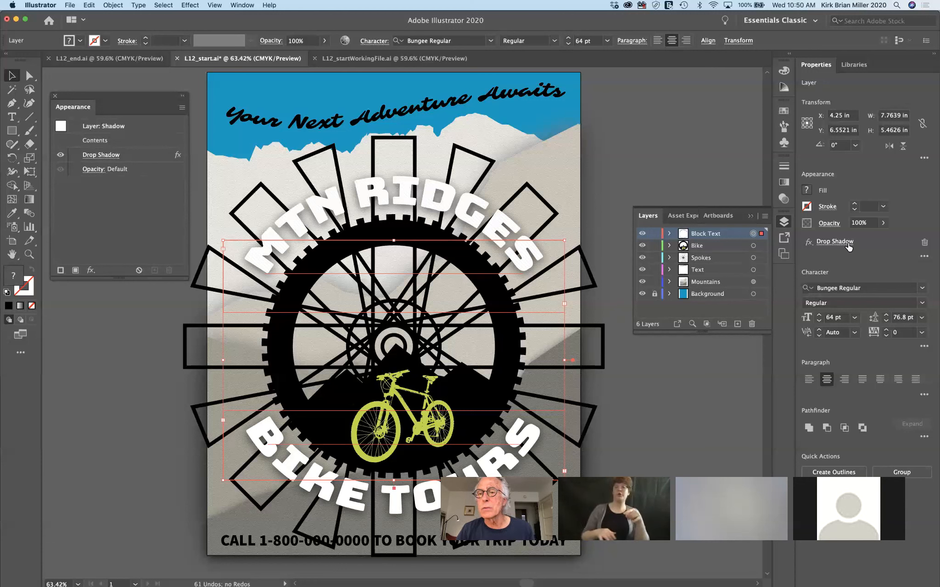
left_click(751, 217)
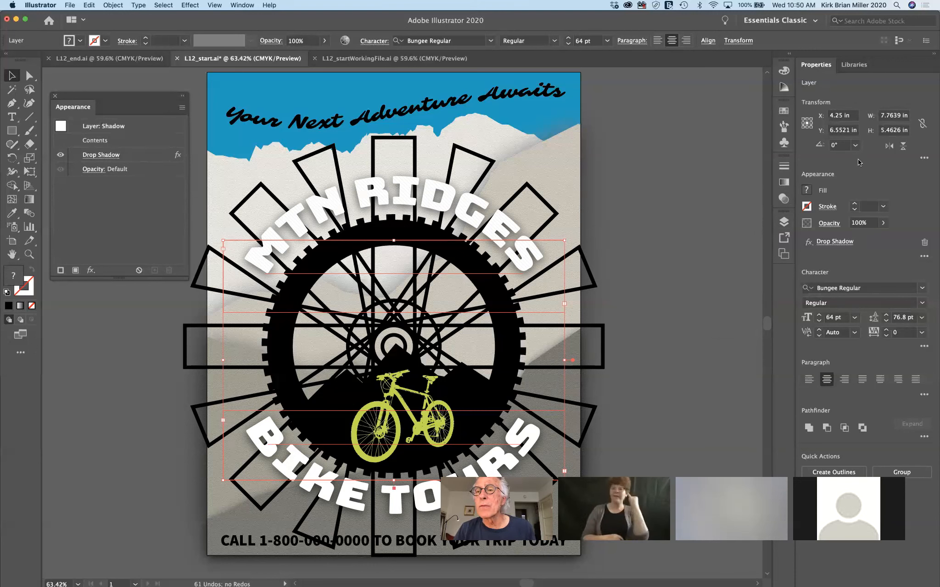
left_click(923, 158)
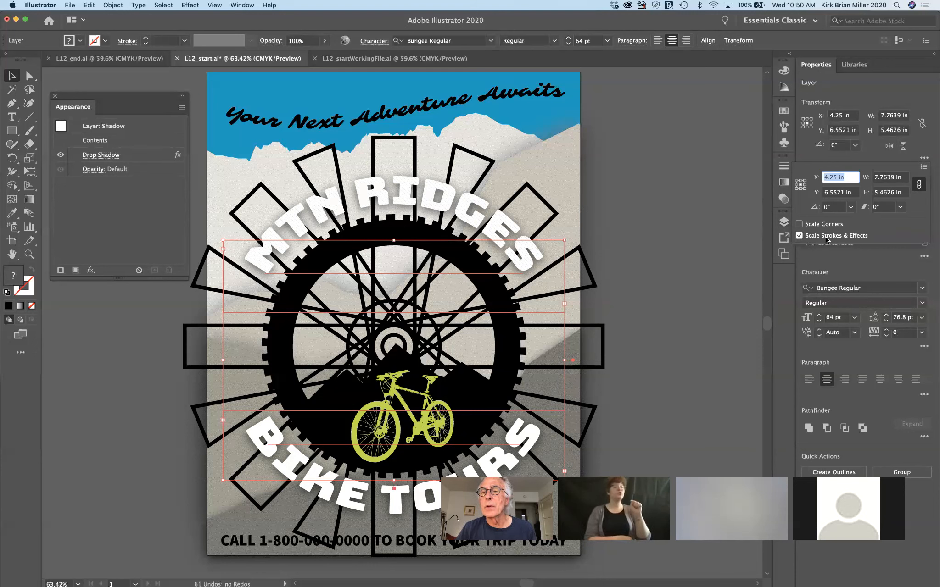
left_click(713, 236)
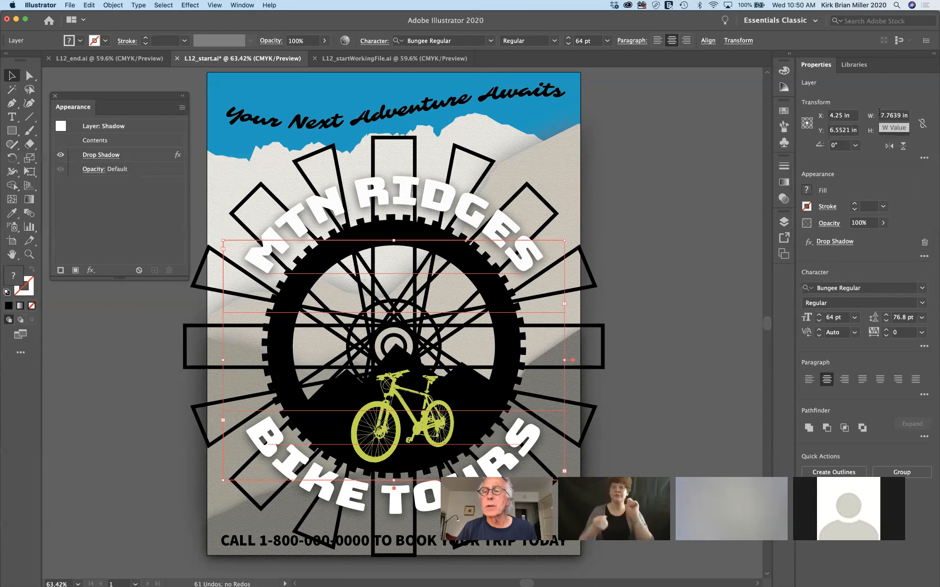
left_click_drag(880, 116, 909, 116)
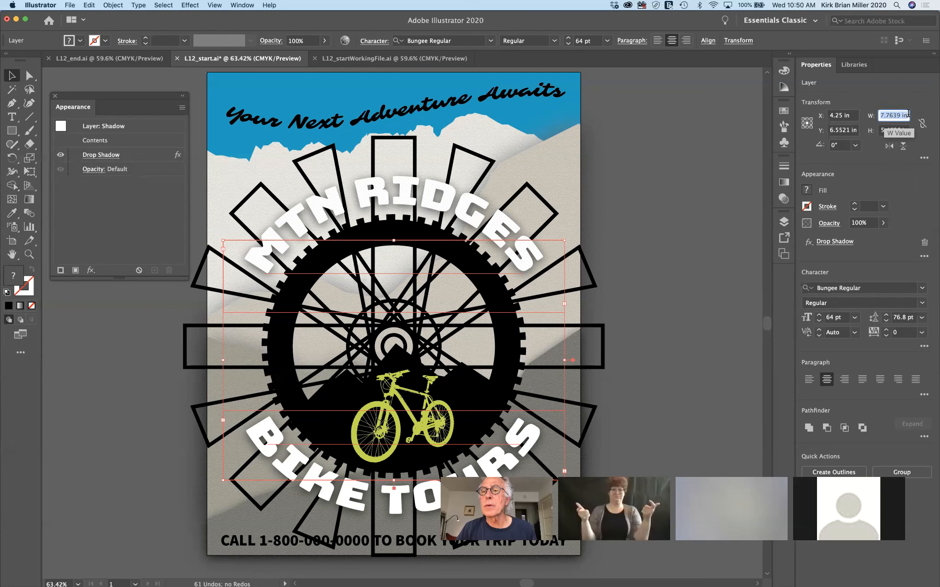
type("5")
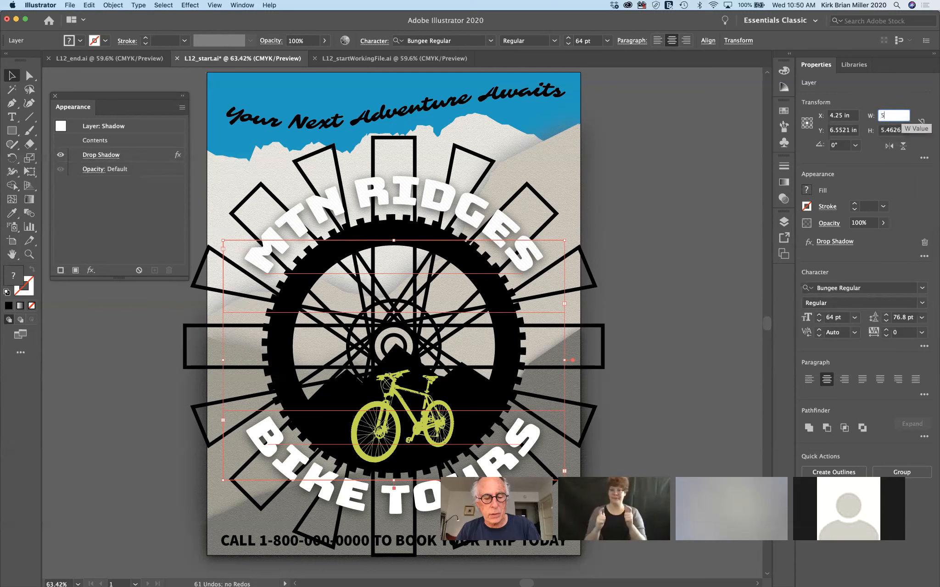
key("Tab")
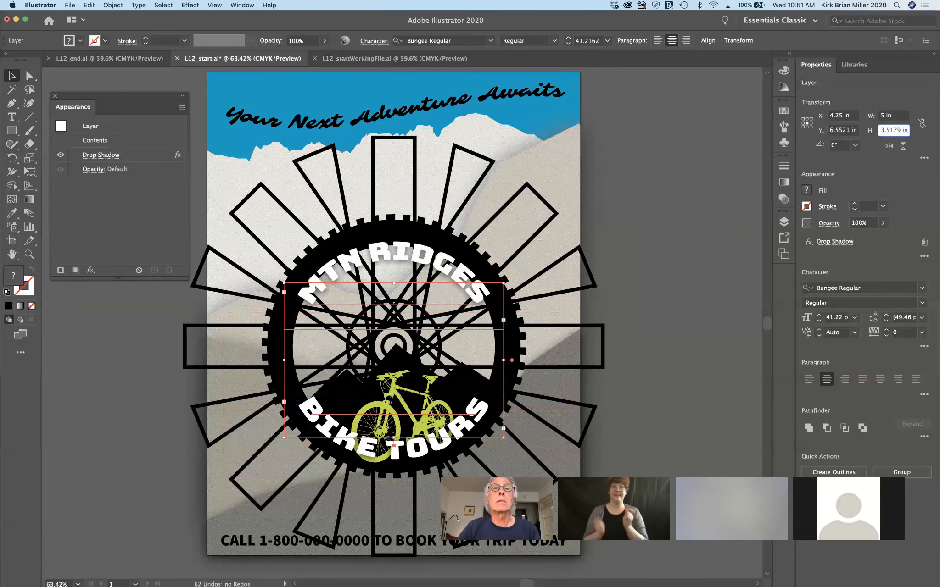
key("super+z")
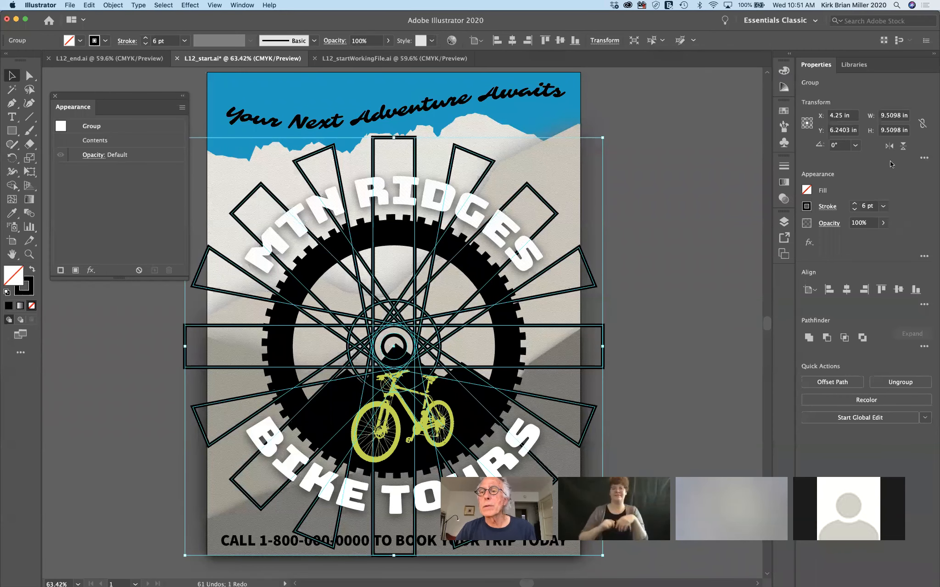
Turn on Scale Strokes & Effects and link width and height proportions
left_click(925, 159)
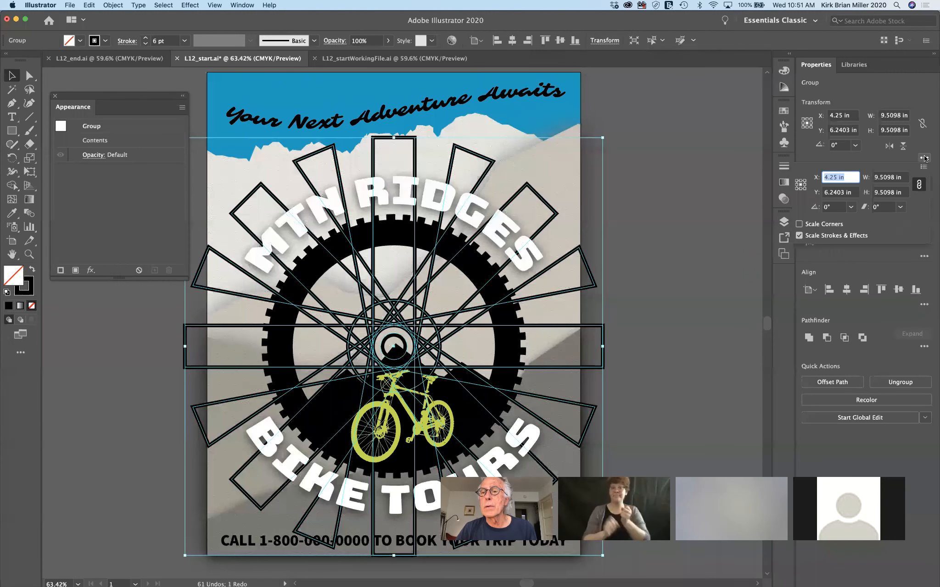
left_click(799, 236)
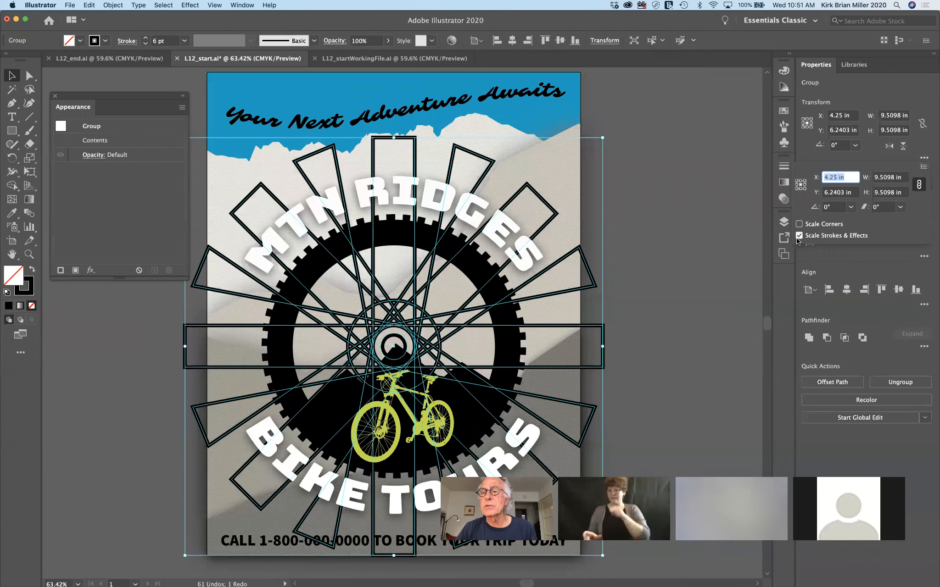
left_click(924, 158)
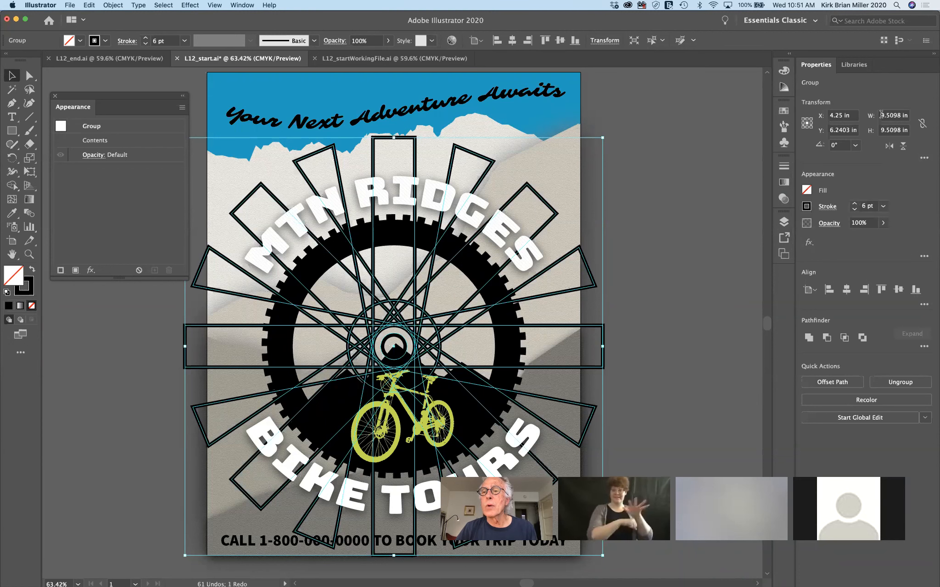
left_click(921, 124)
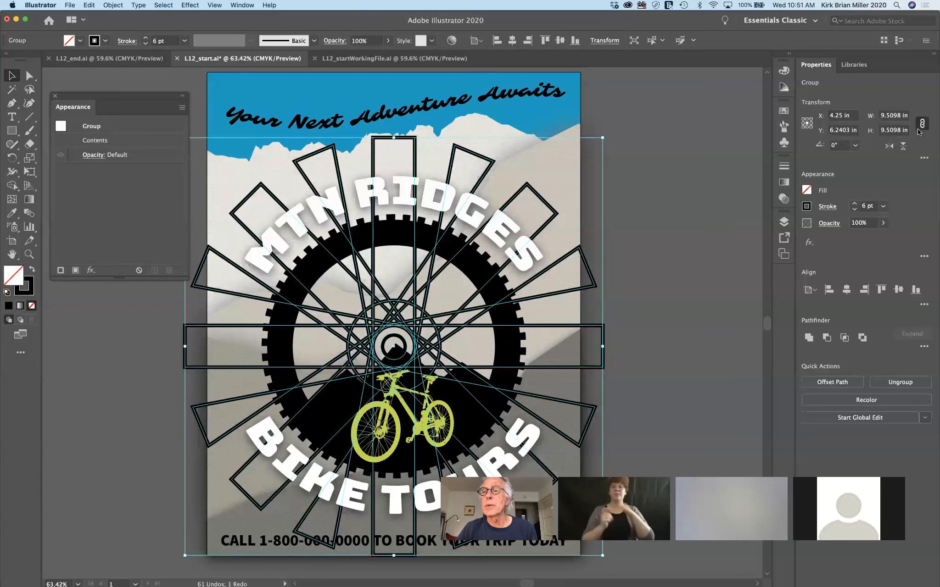
Resize the spokes group to 5 in wide and 5 in high, then deselect
left_click(881, 115)
double_click(881, 116)
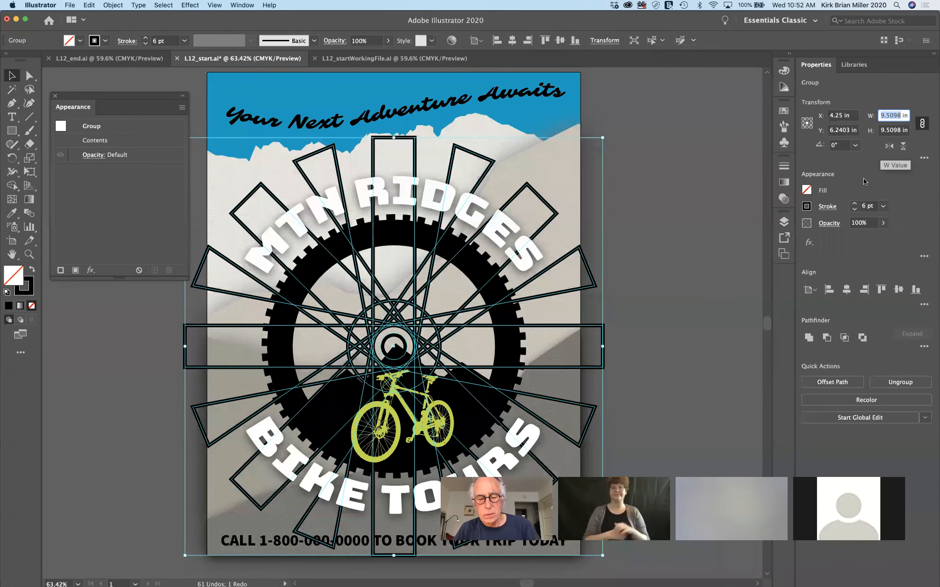
type("5")
key("Tab")
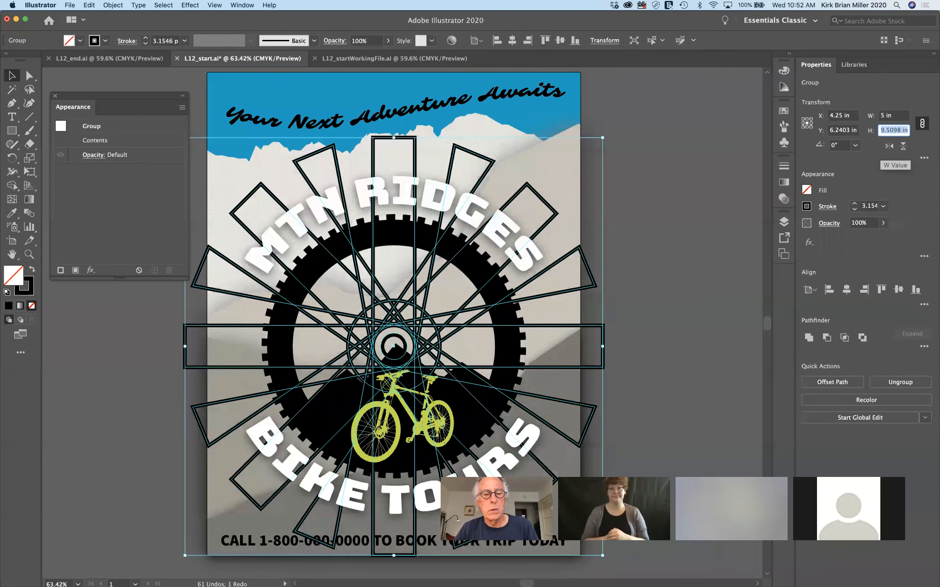
type("5")
key("Return")
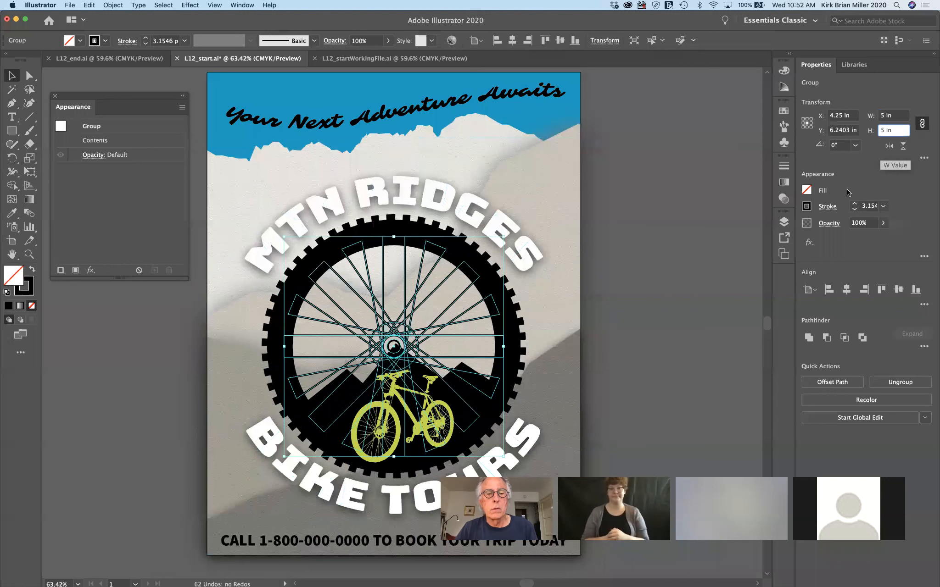
left_click(619, 296)
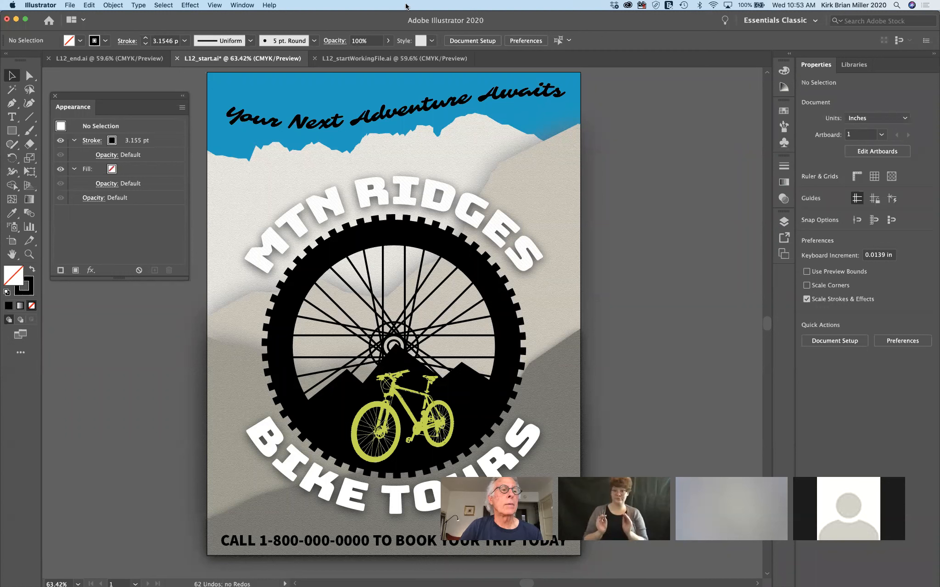
Create a new 11 × 8.5 in document and place placeholder text with the Type tool
left_click(72, 6)
left_click(74, 17)
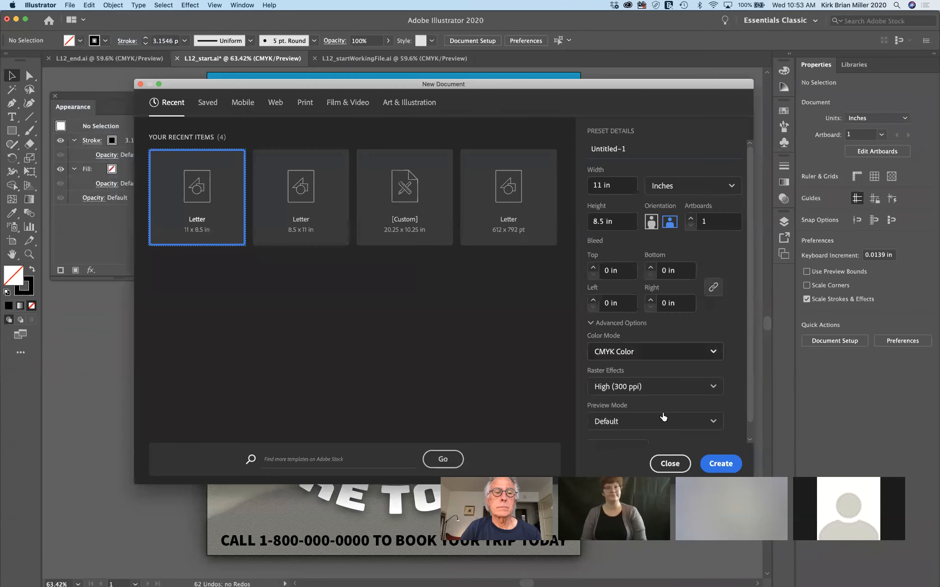
left_click(728, 463)
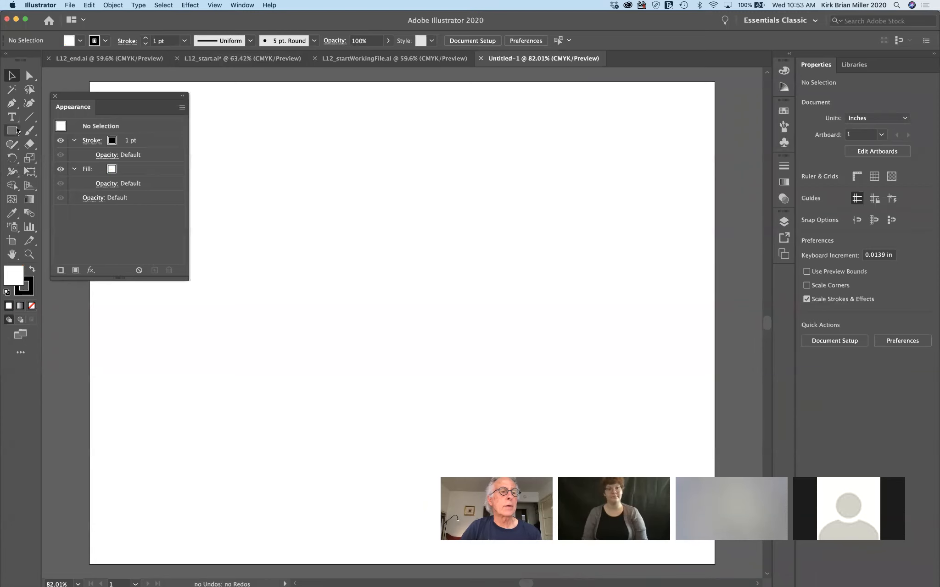
left_click(15, 120)
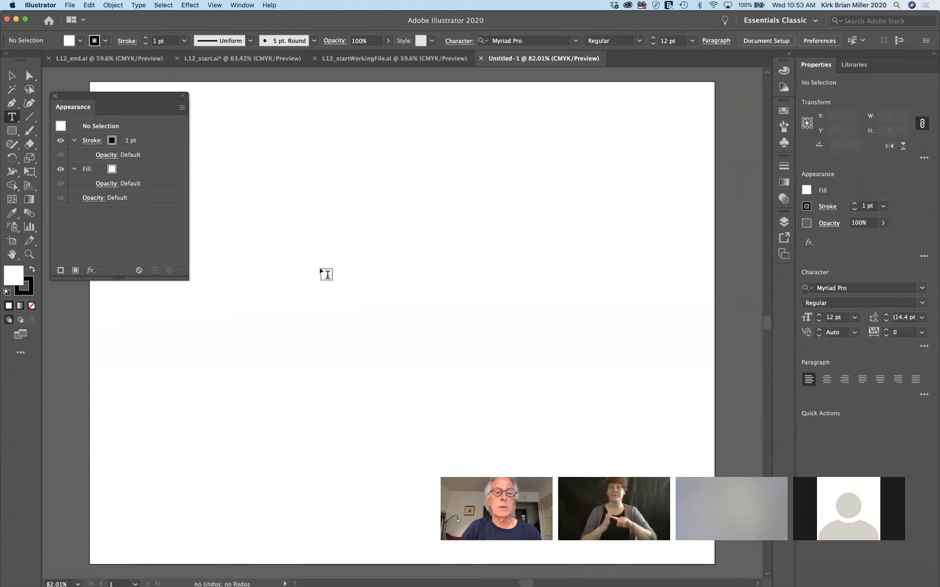
left_click(331, 282)
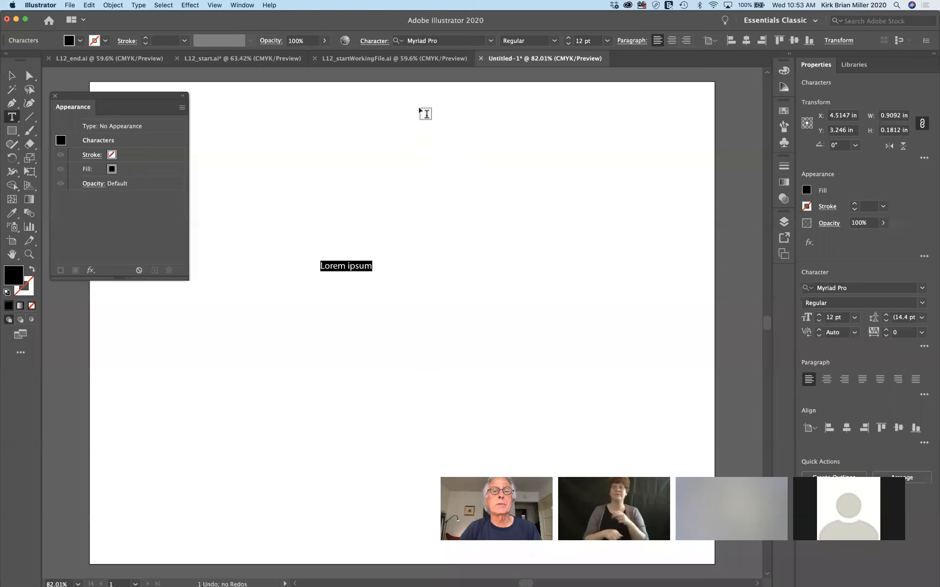
Set the text's font to Cooper Black at 72 pt
left_click(554, 41)
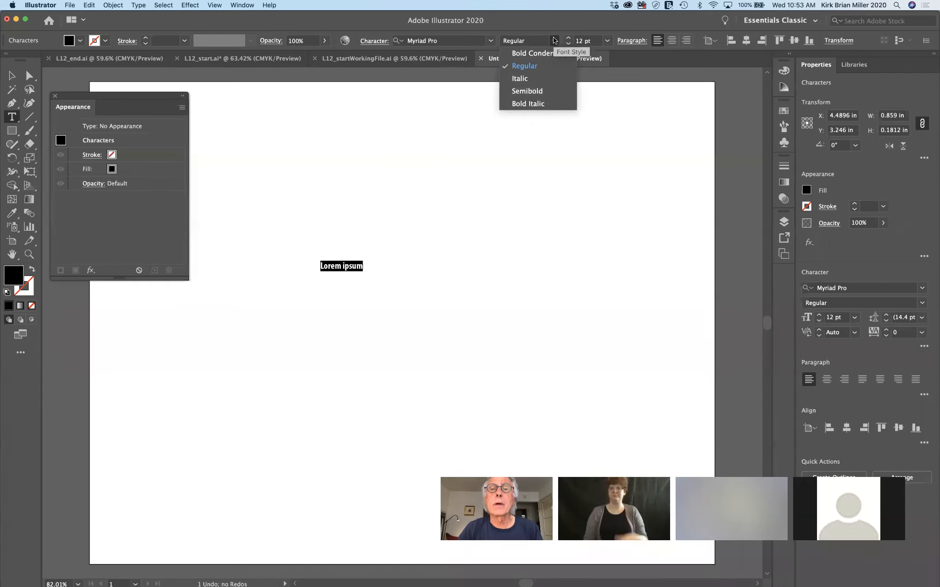
left_click(490, 42)
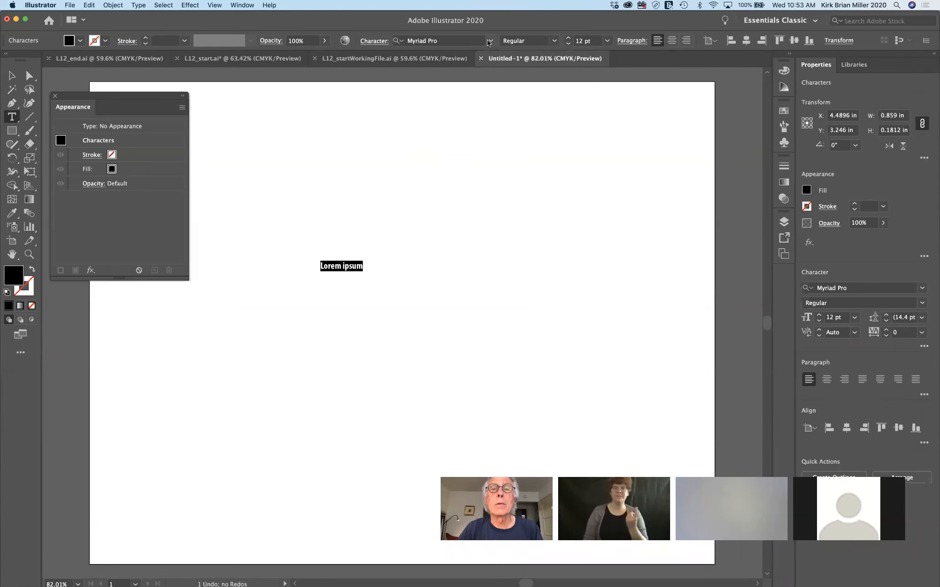
left_click(491, 42)
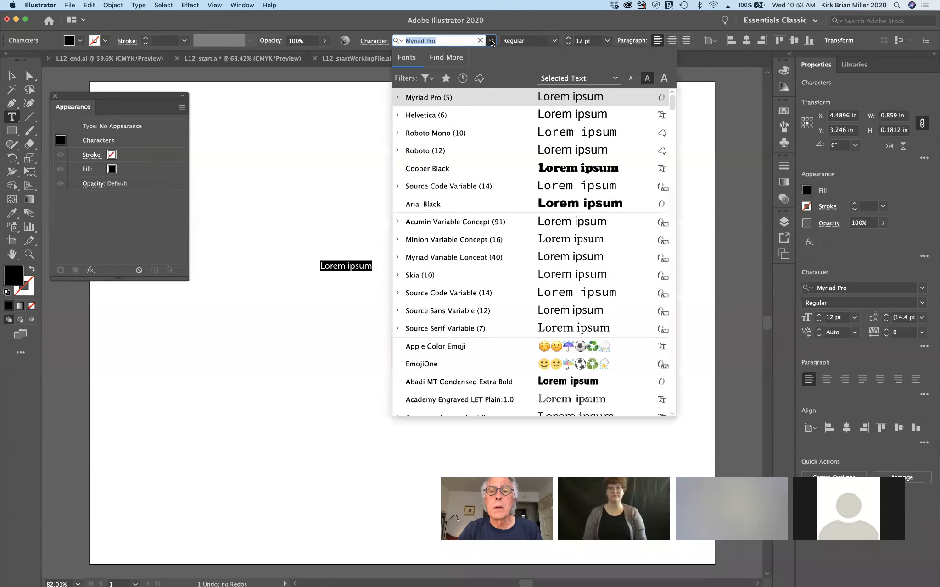
left_click(534, 169)
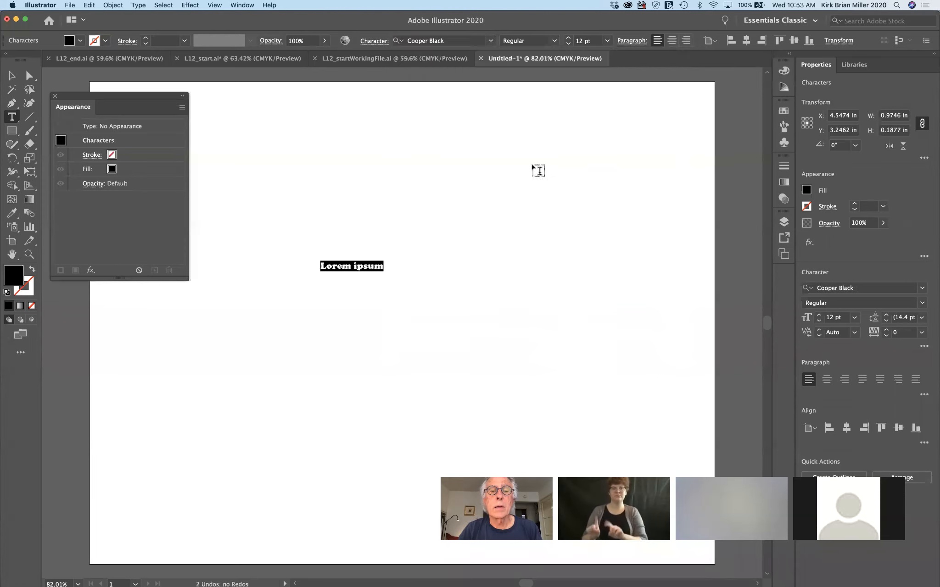
left_click(555, 40)
left_click(555, 42)
left_click(554, 41)
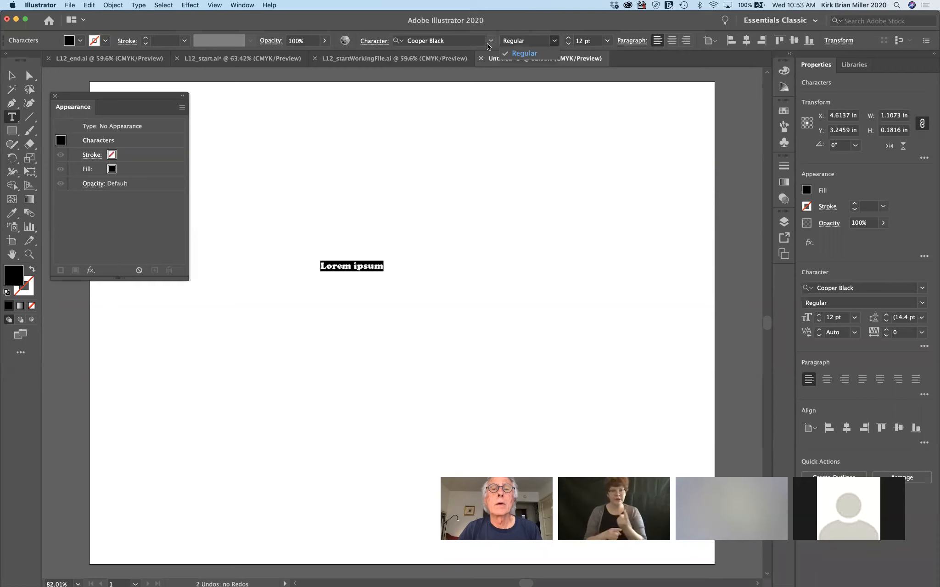
left_click(607, 45)
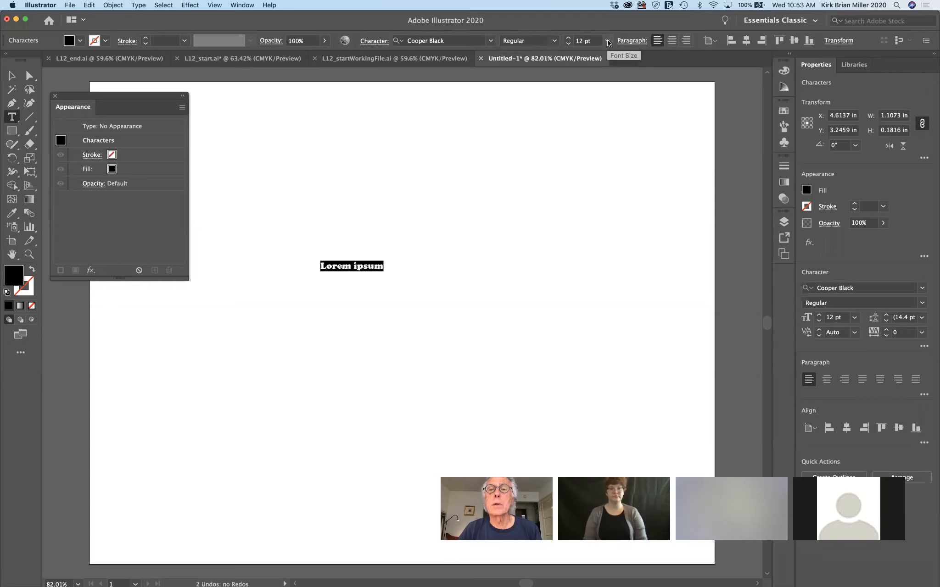
left_click(606, 42)
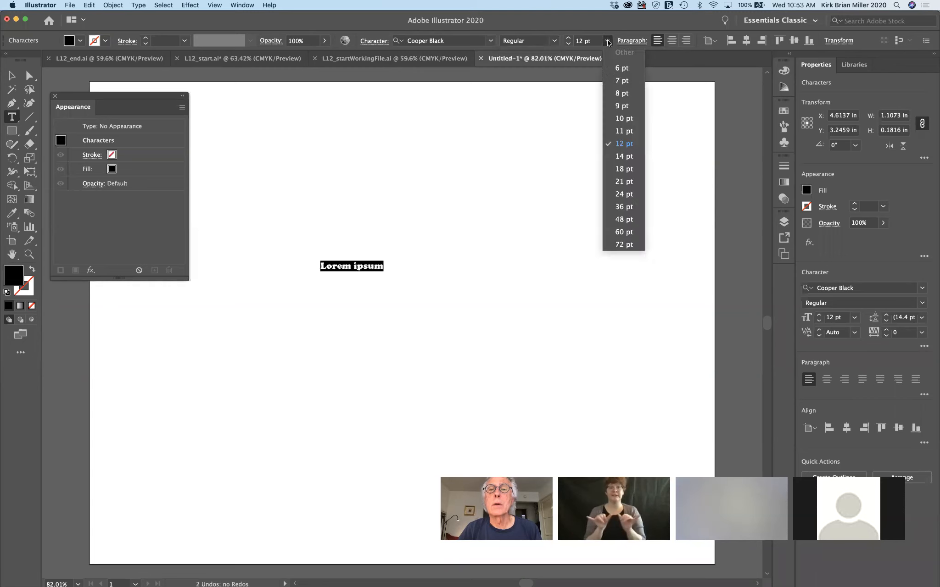
left_click(611, 248)
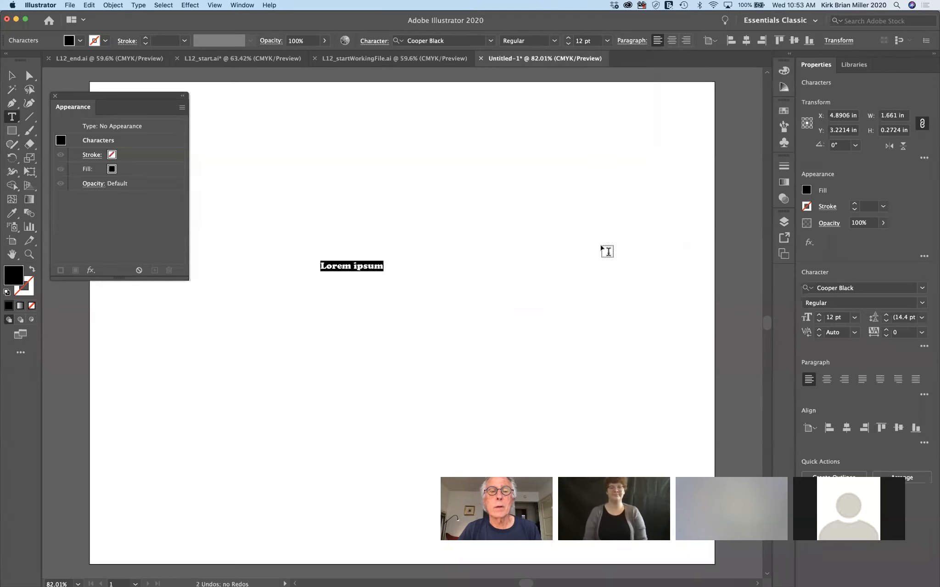
left_click(607, 42)
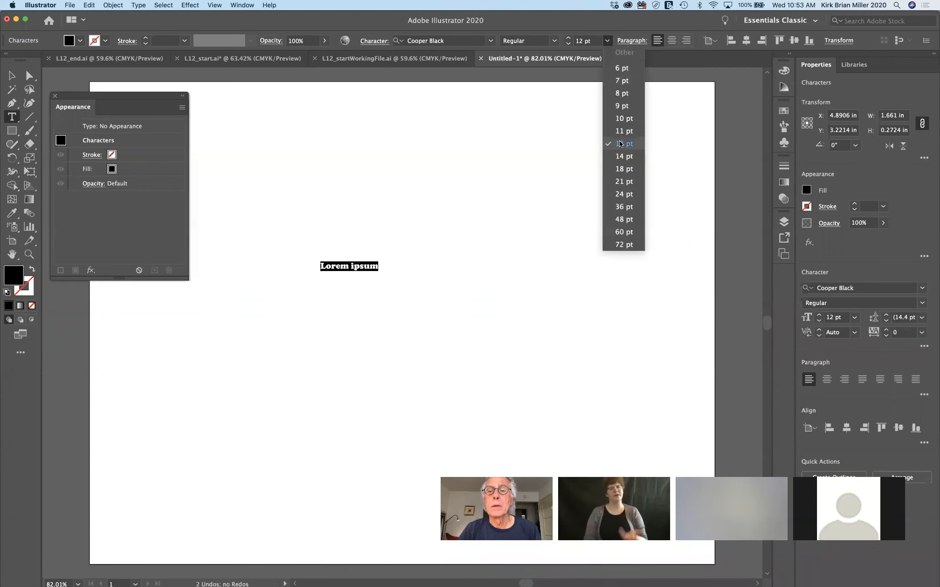
left_click(616, 244)
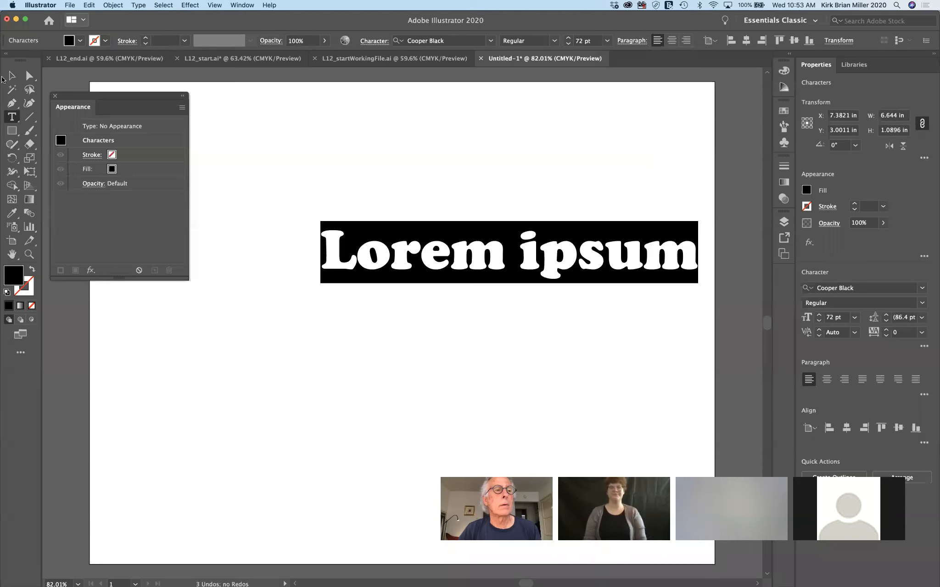
Return to the Type tool and select the placeholder words for replacement
left_click(12, 75)
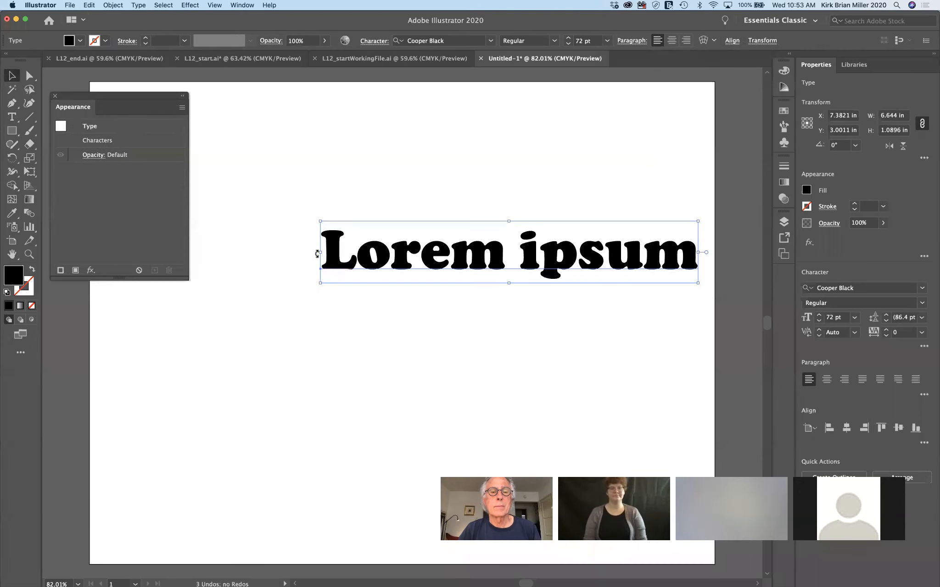
left_click(12, 117)
left_click_drag(322, 254, 721, 276)
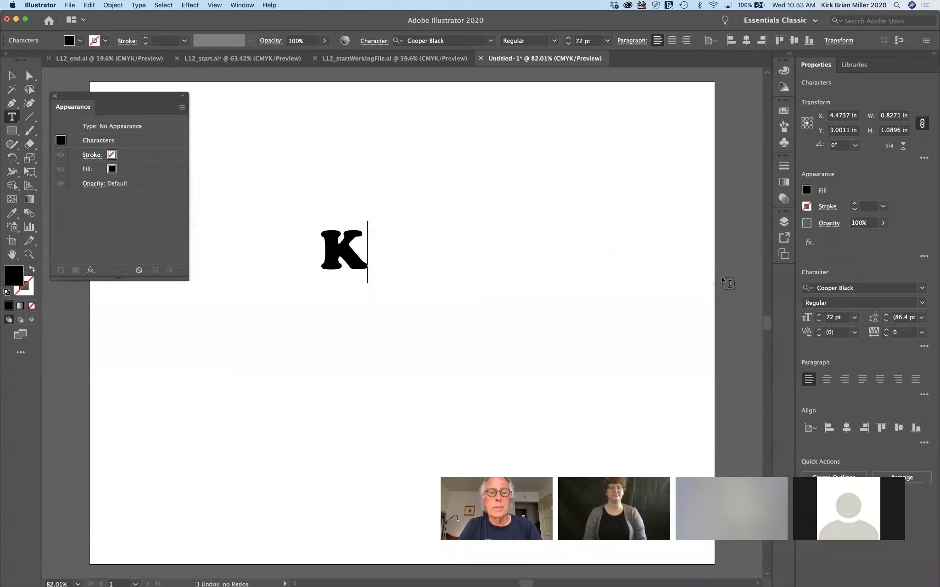
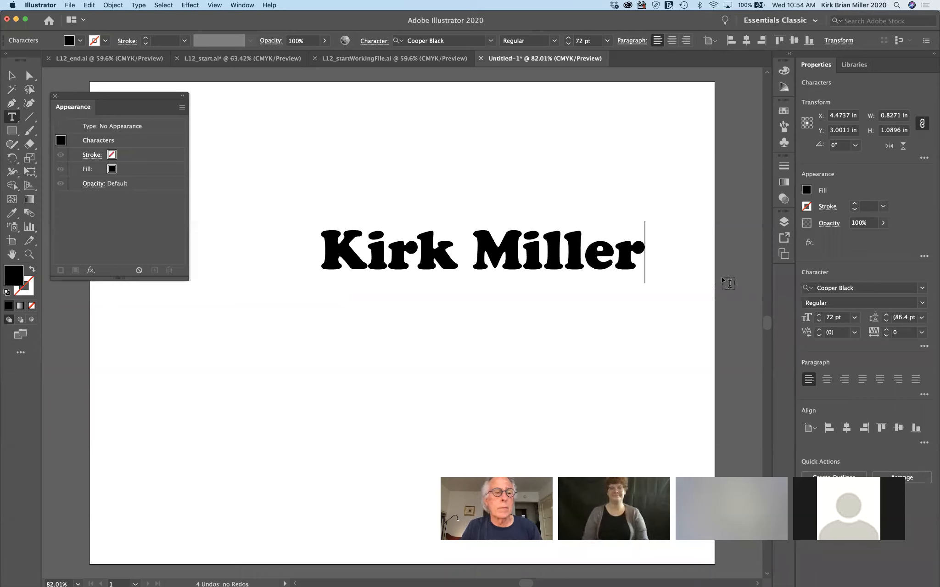
Type the full name over the placeholder and try a yellow, heavier stroke
left_click(31, 286)
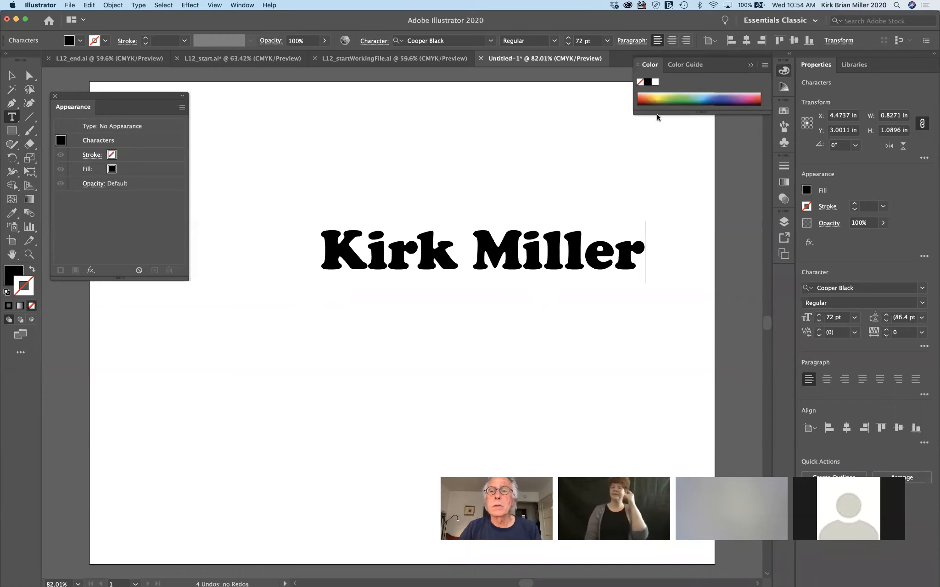
left_click(660, 96)
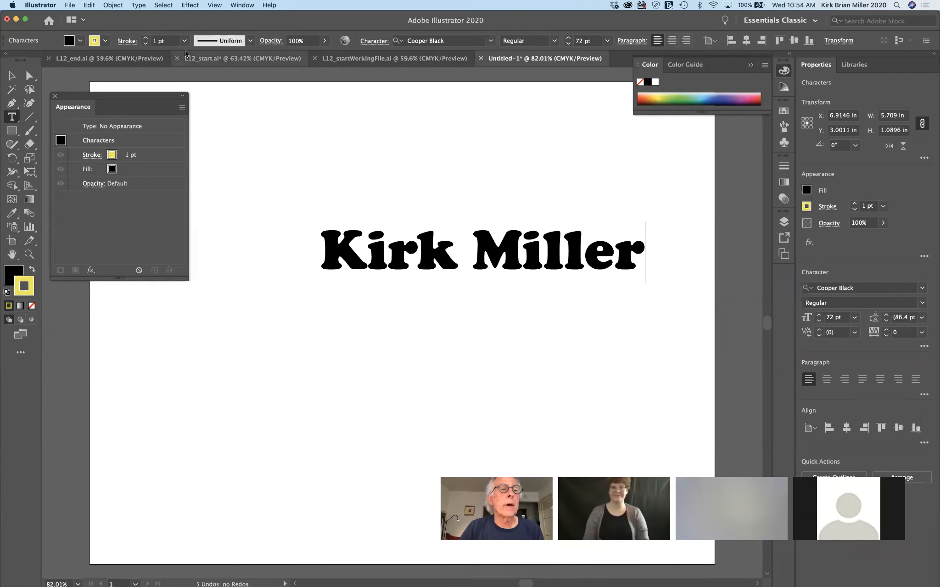
left_click(145, 38)
left_click(145, 38)
left_click(145, 38)
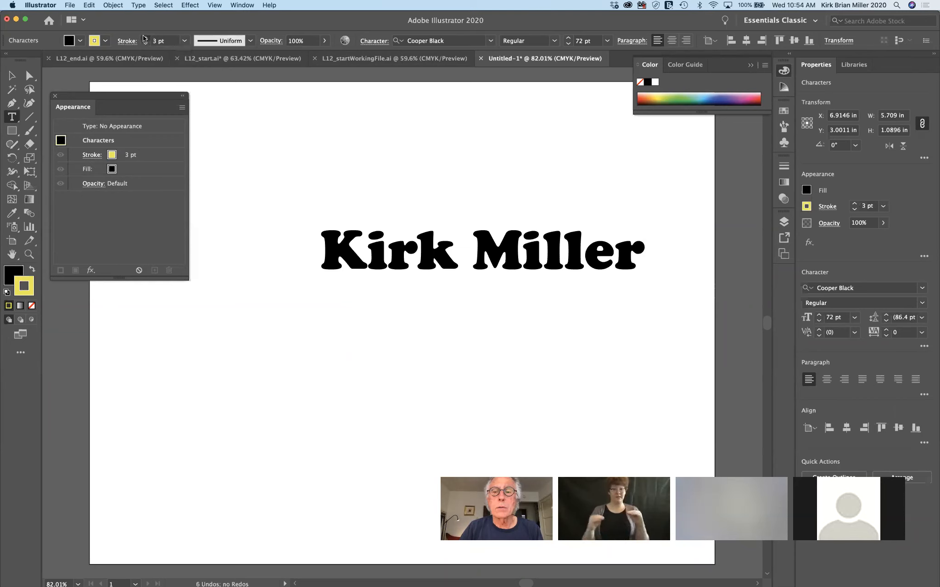
Select all the lettering, give it a yellow 3 pt stroke, and deselect
left_click_drag(322, 252, 674, 242)
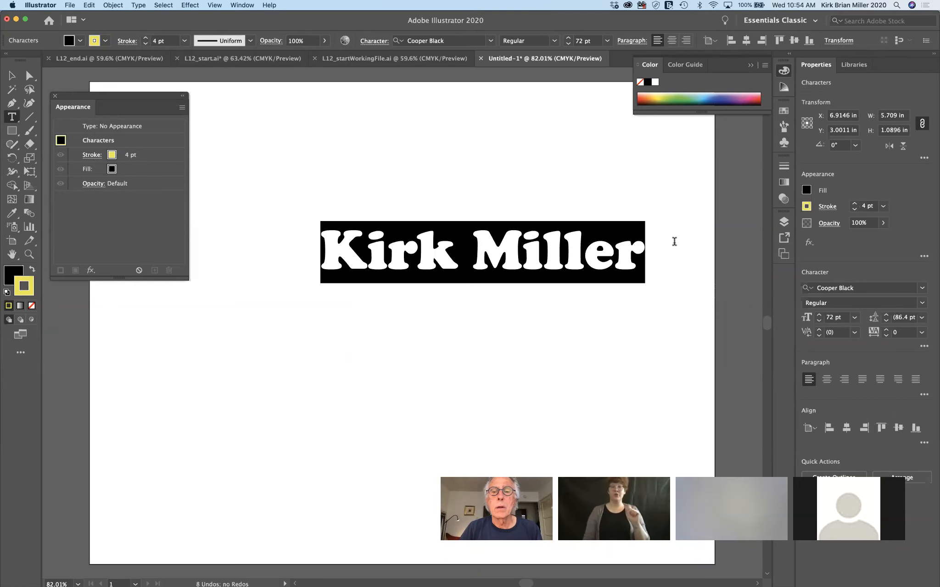
left_click(105, 42)
left_click(47, 60)
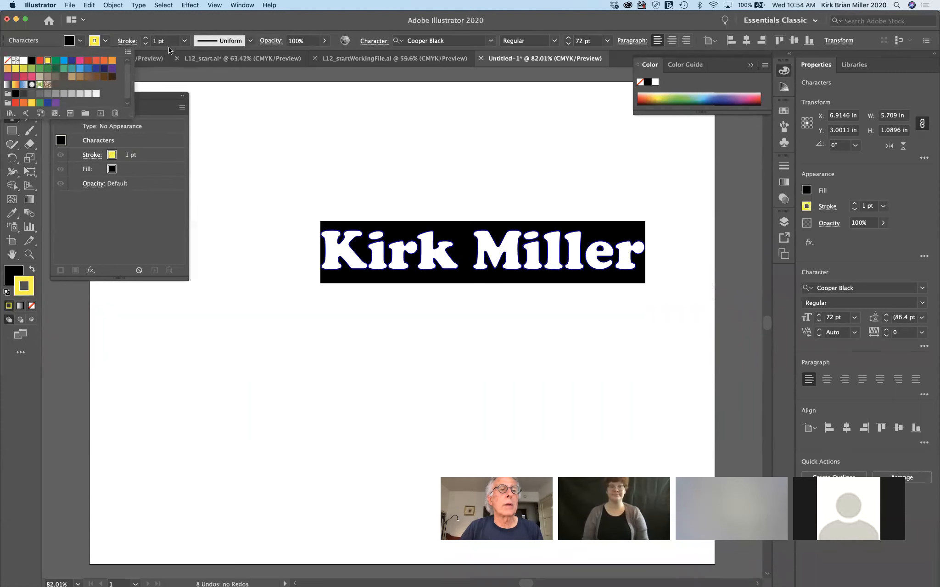
left_click(145, 39)
left_click(145, 39)
left_click(145, 39)
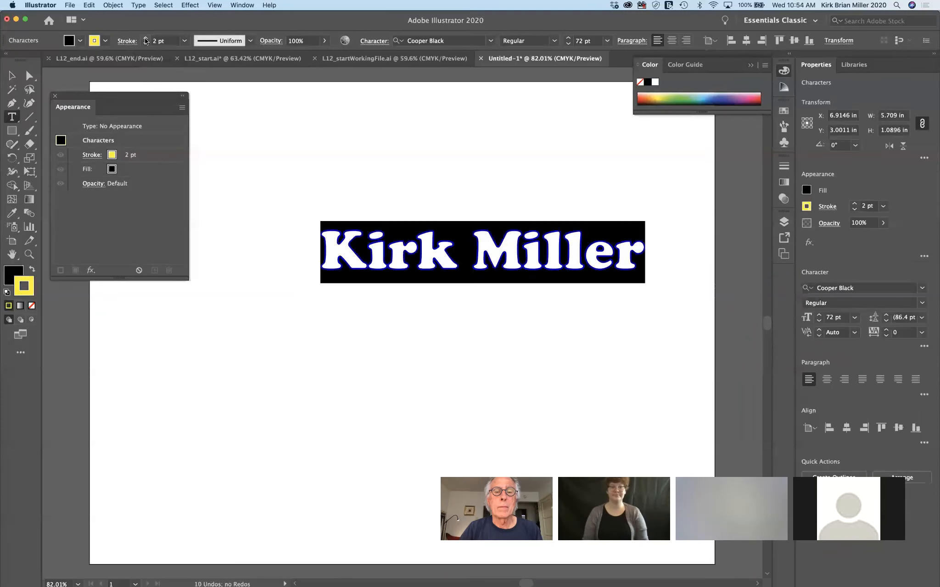
left_click(298, 204, "super")
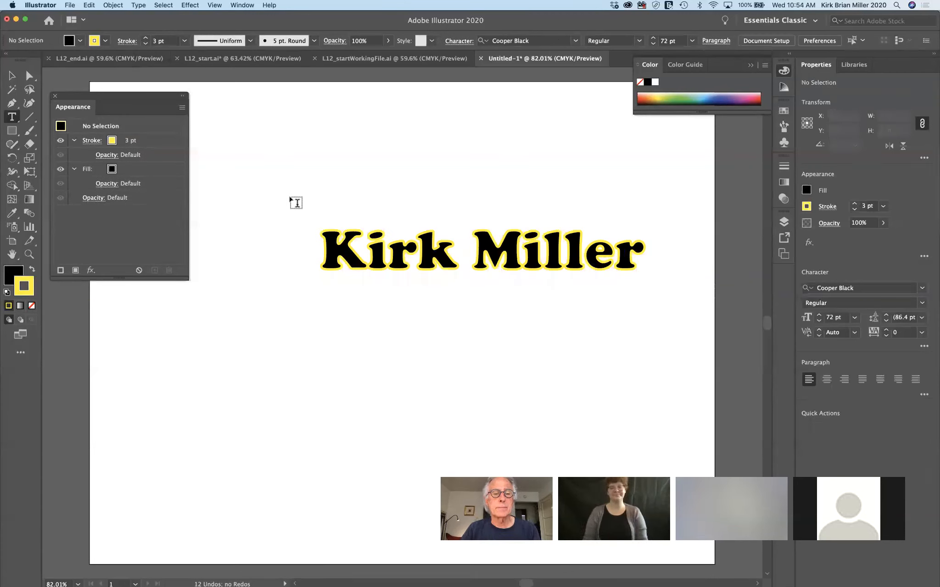
Expand and collapse the Transparency and Asset Export panels in the side dock
left_click(783, 200)
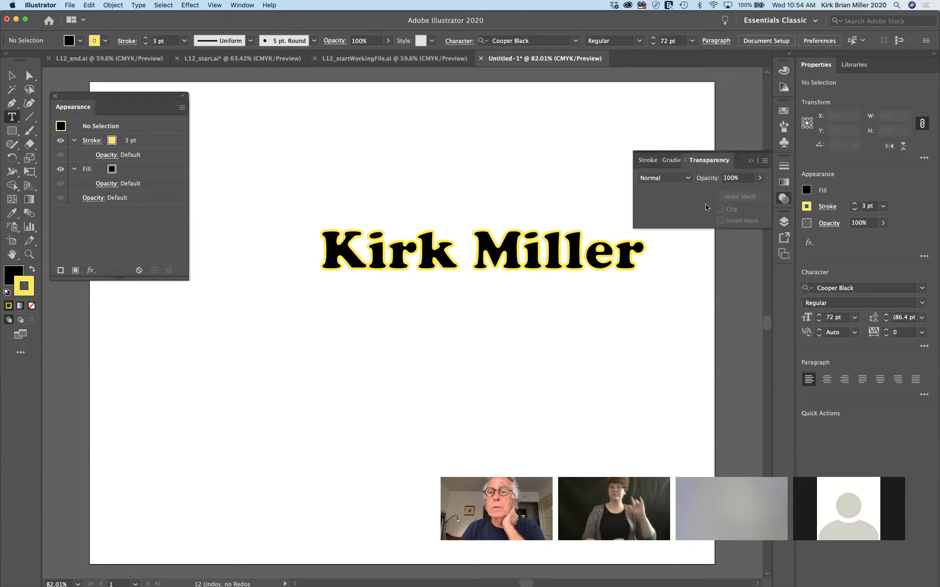
left_click(784, 196)
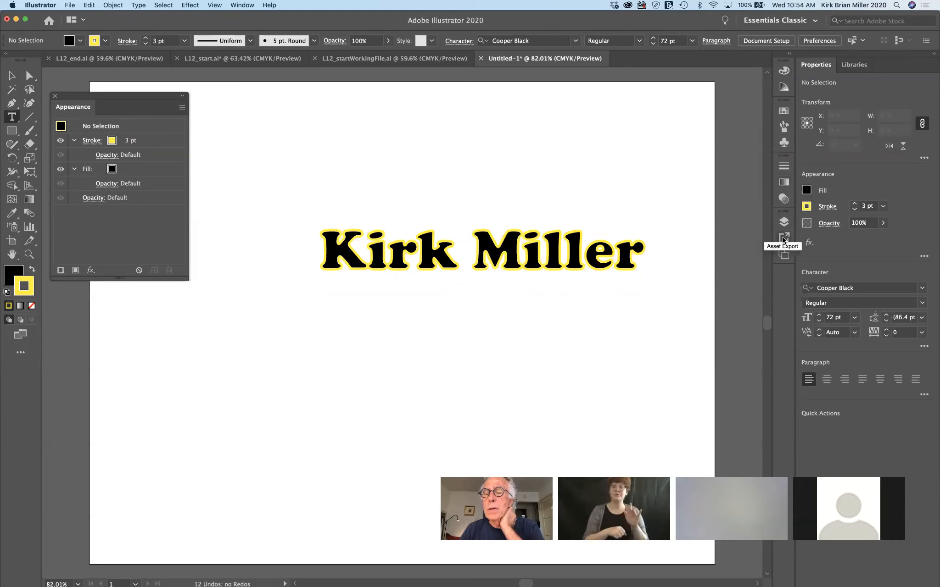
left_click(784, 238)
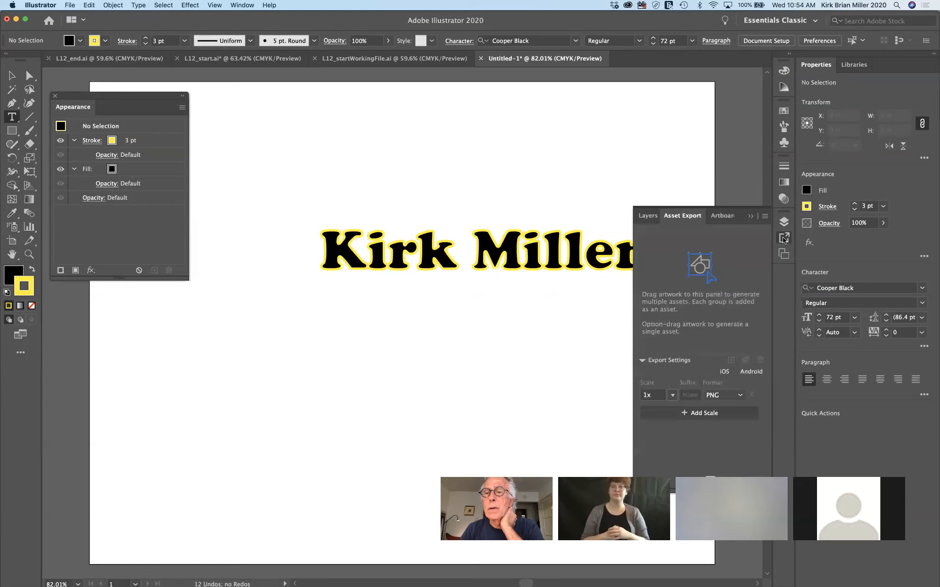
left_click(784, 239)
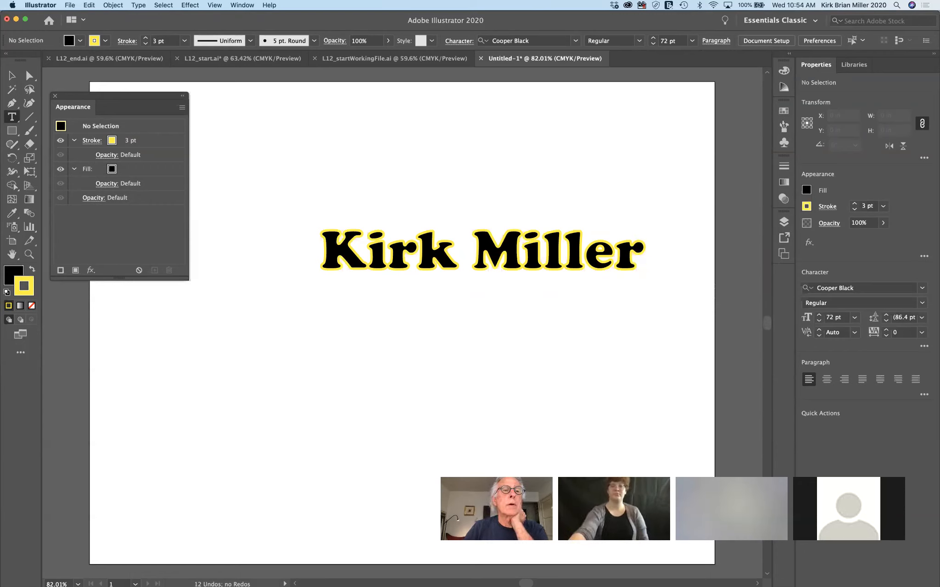
left_click(234, 5)
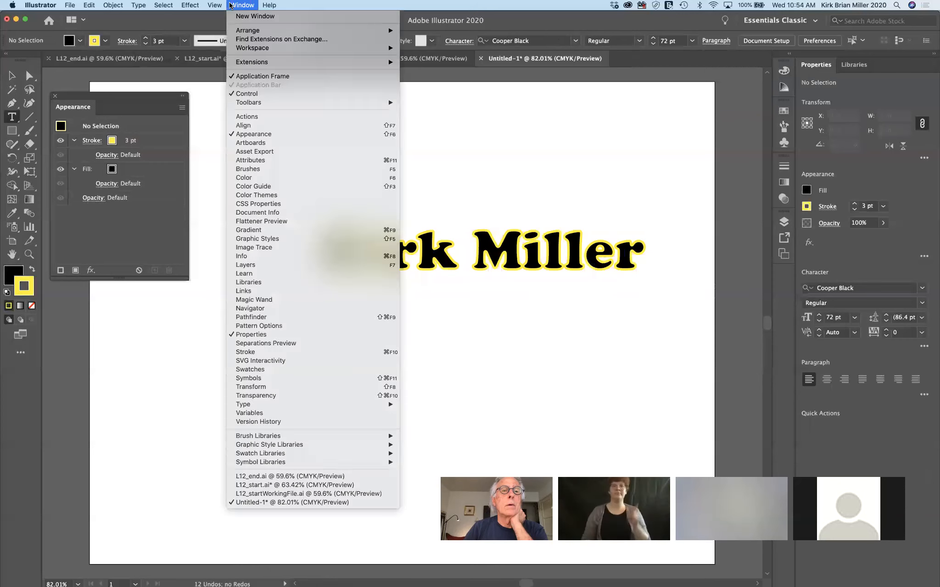
left_click(267, 237)
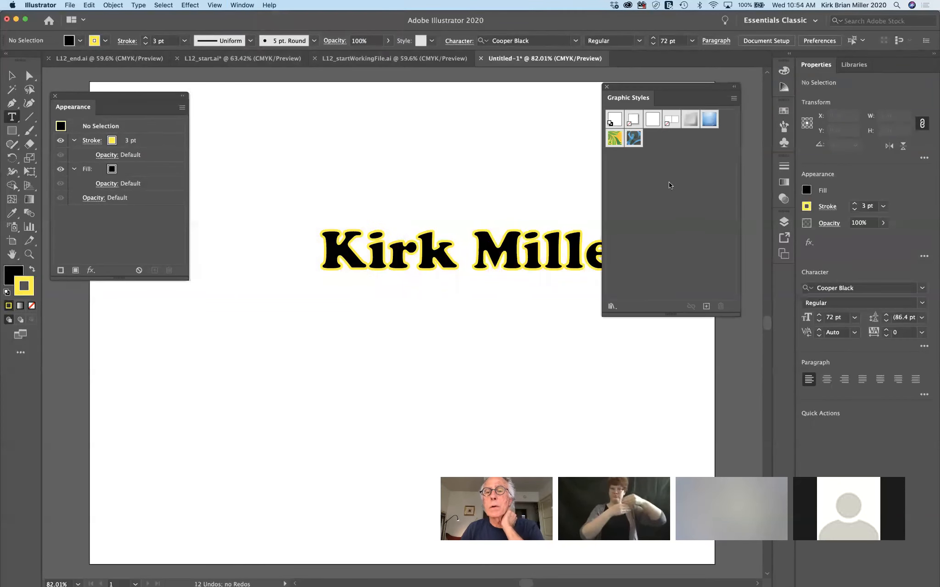
left_click(611, 306)
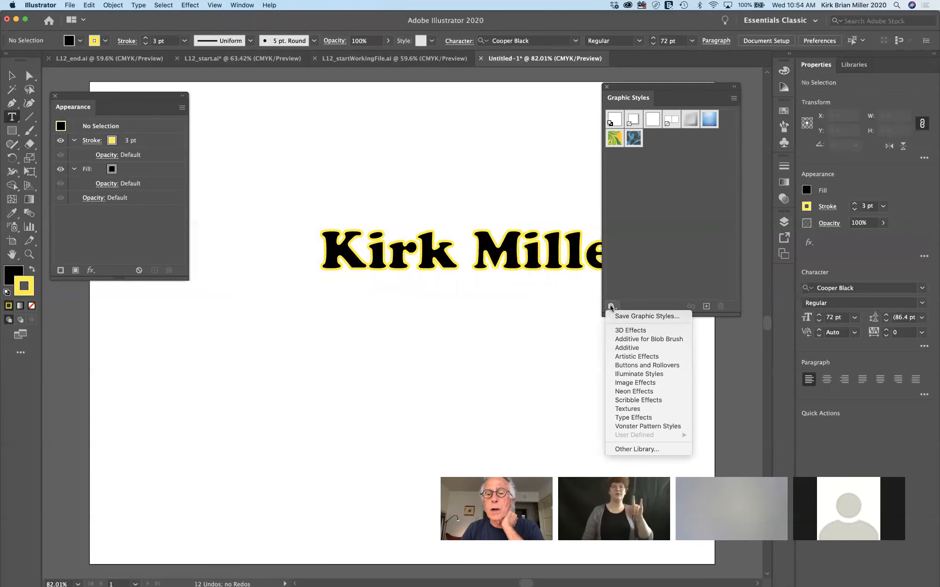
left_click(628, 331)
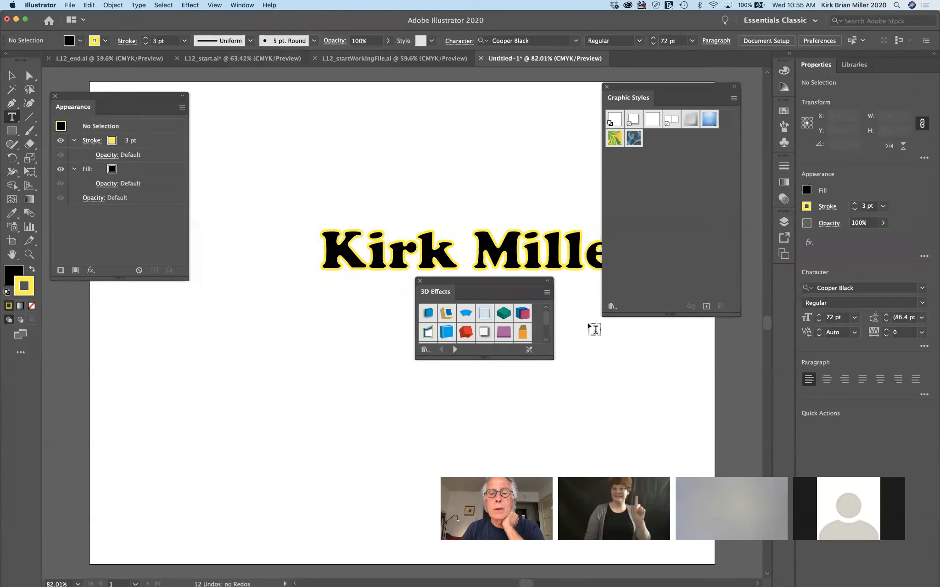
left_click_drag(521, 281, 371, 298)
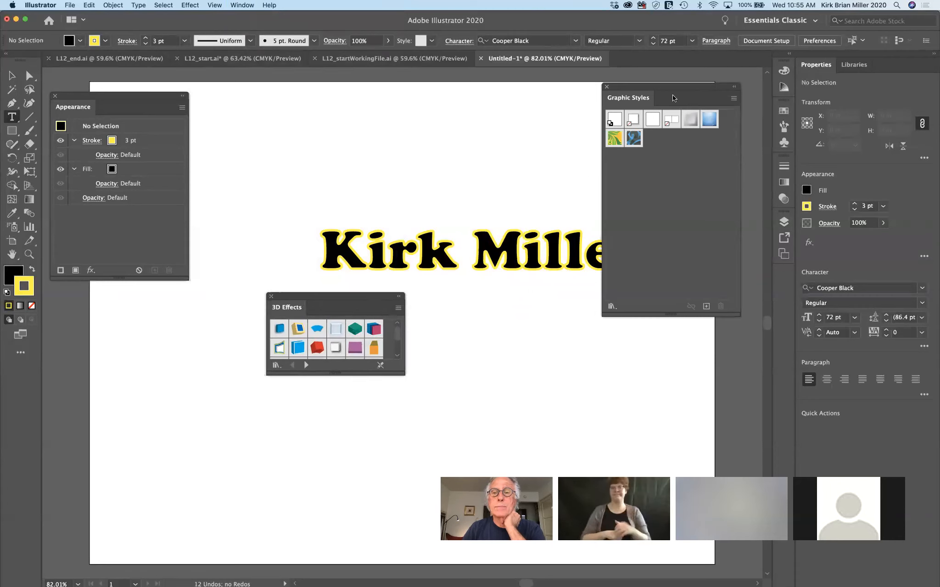
left_click_drag(689, 87, 774, 157)
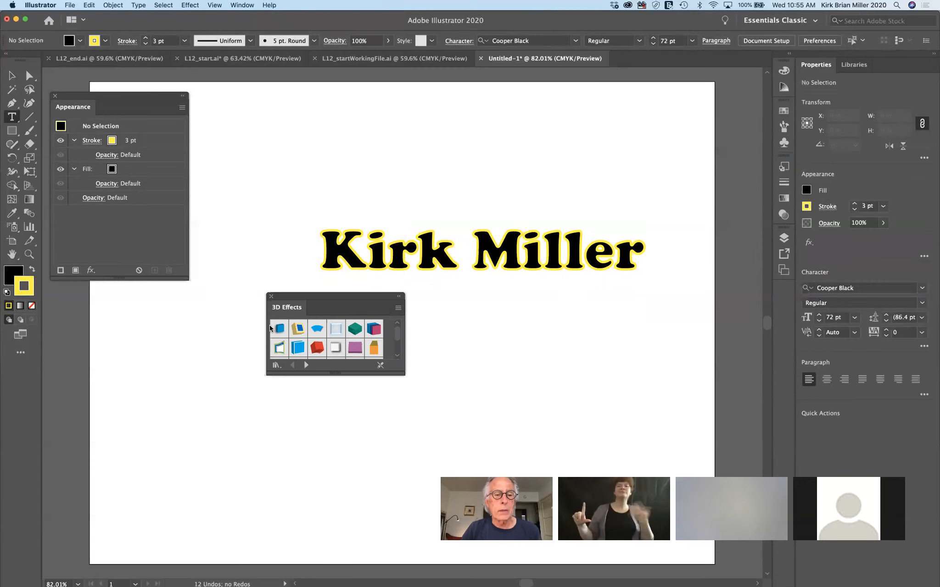
left_click(298, 329)
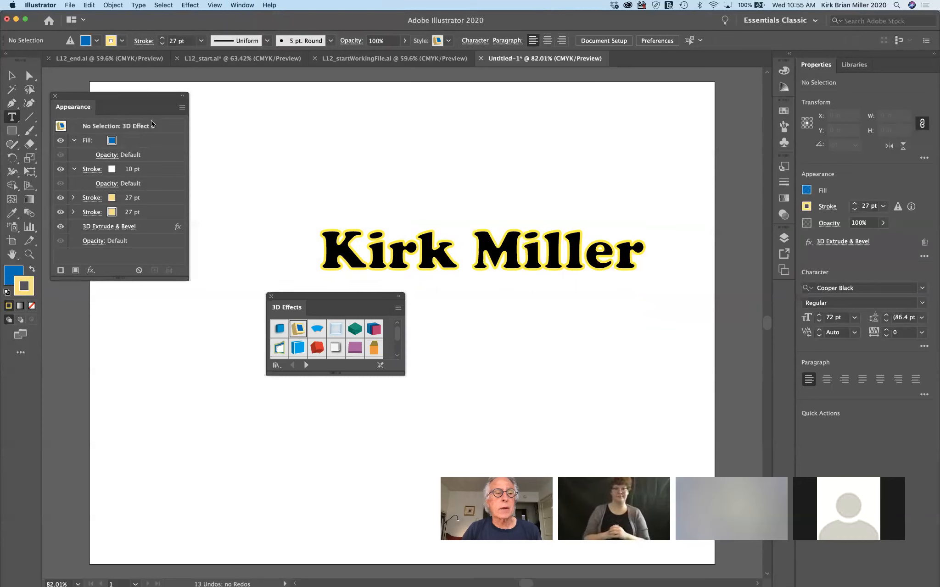
left_click(12, 76)
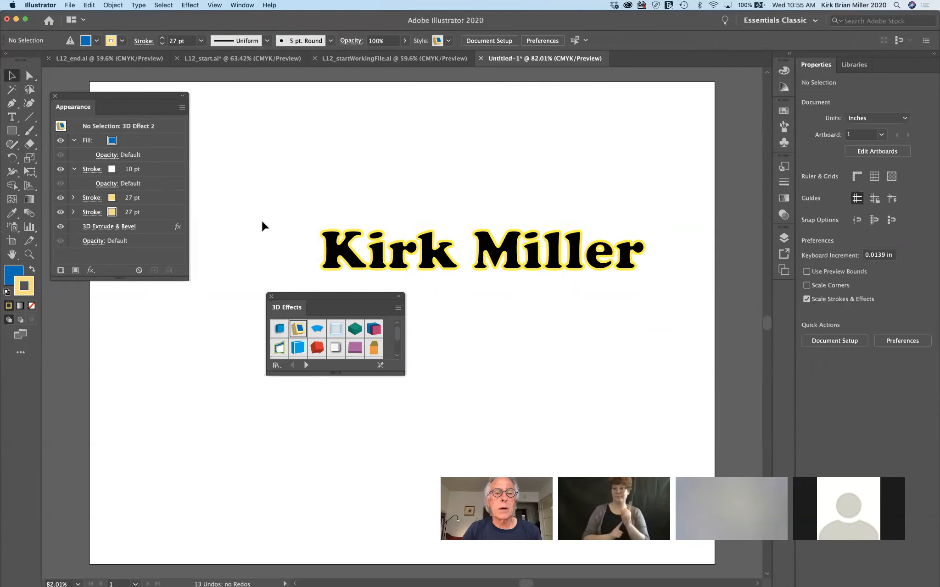
left_click(335, 252)
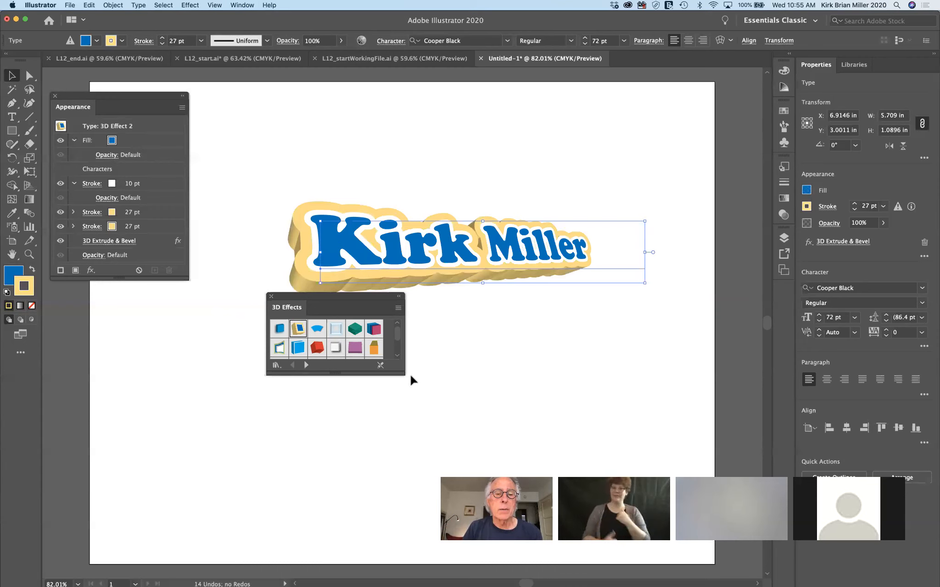
left_click(374, 330)
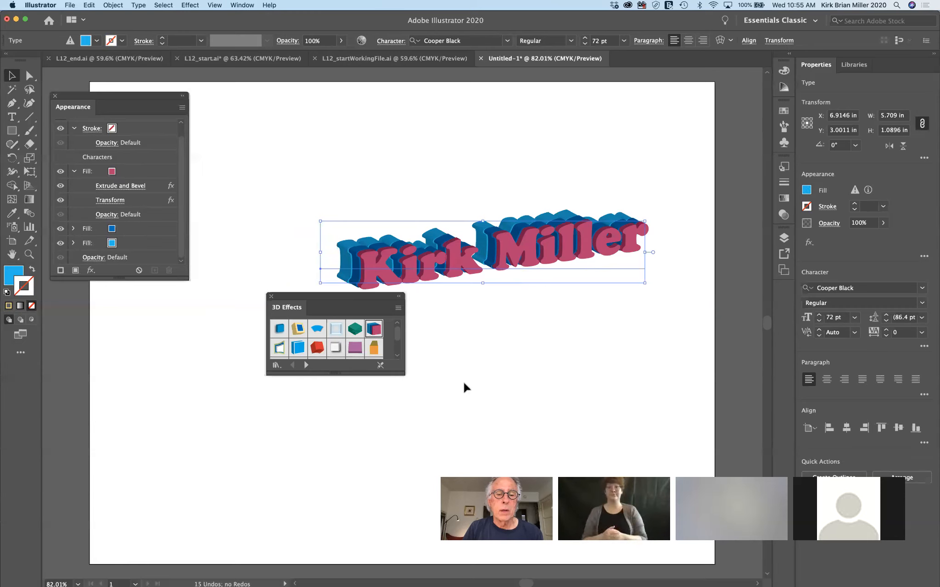
Enlarge the 3D Effects library and try 3D Effect 14, then several red extruded styles
left_click_drag(397, 374, 431, 427)
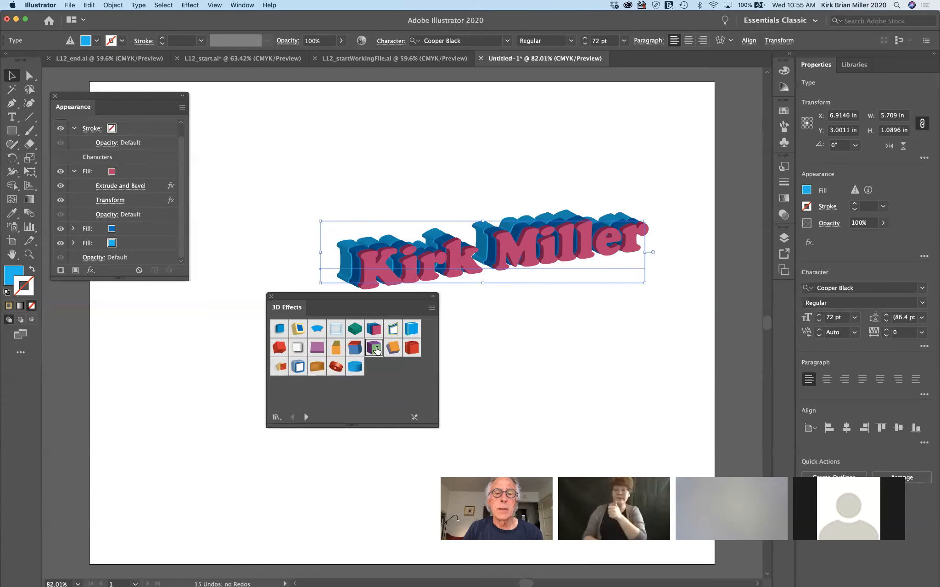
left_click(375, 349)
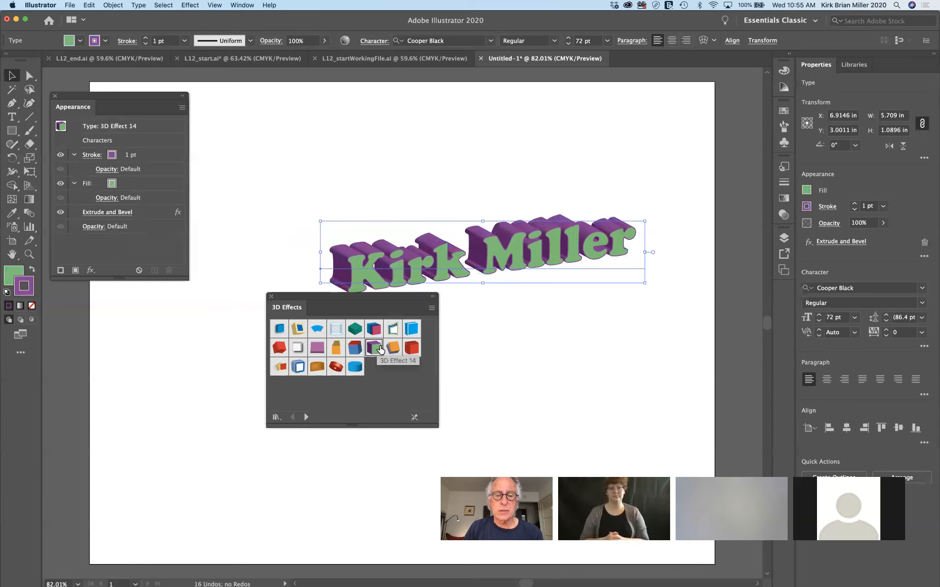
left_click_drag(376, 294, 297, 347)
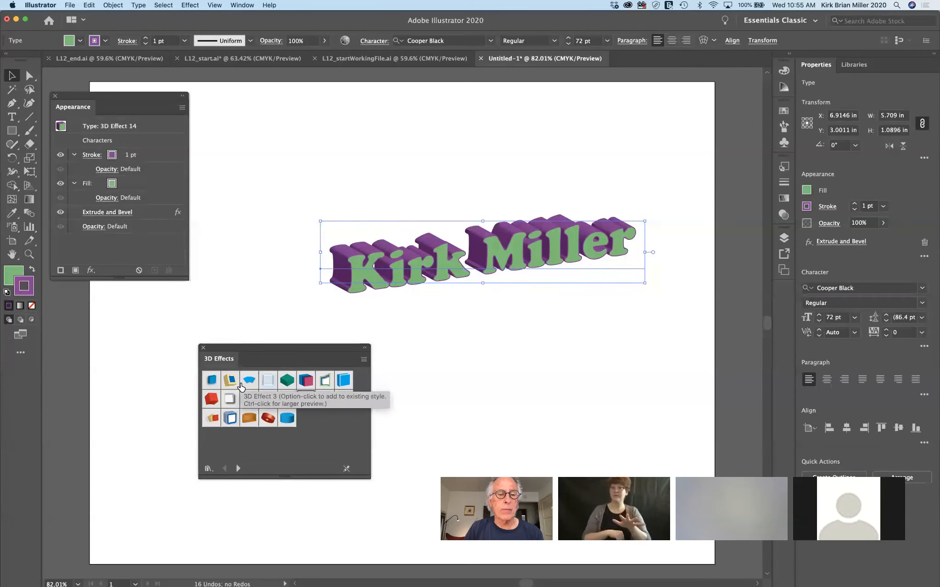
left_click(211, 402)
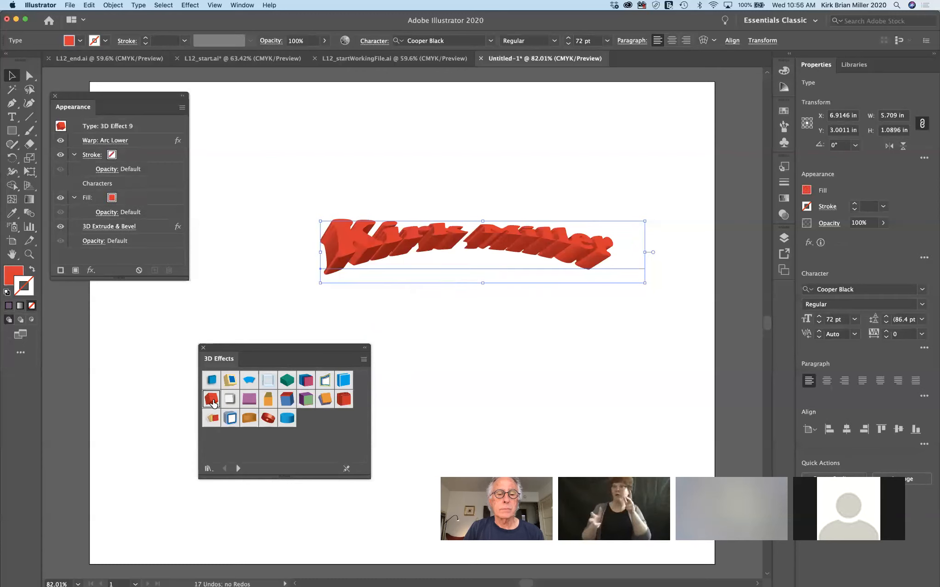
left_click(339, 400)
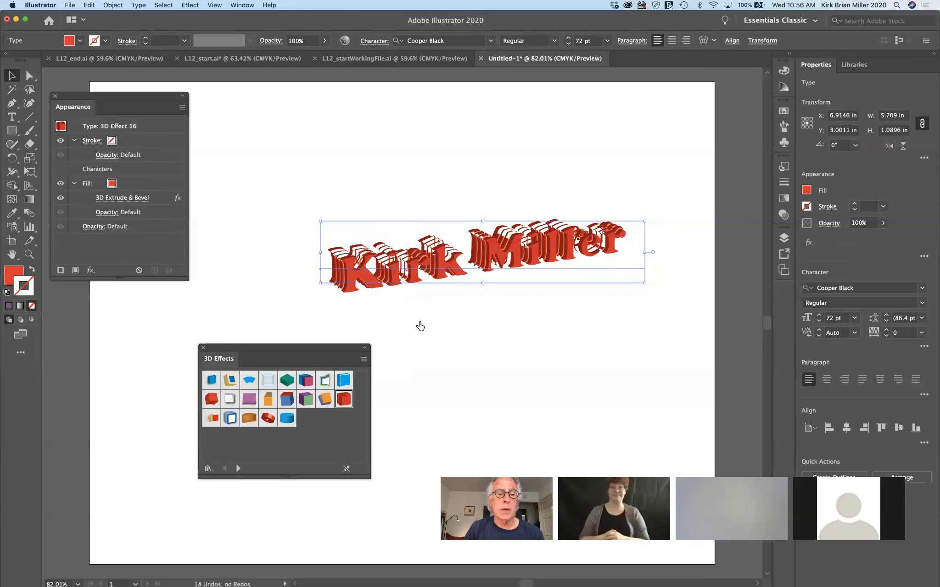
left_click(230, 421)
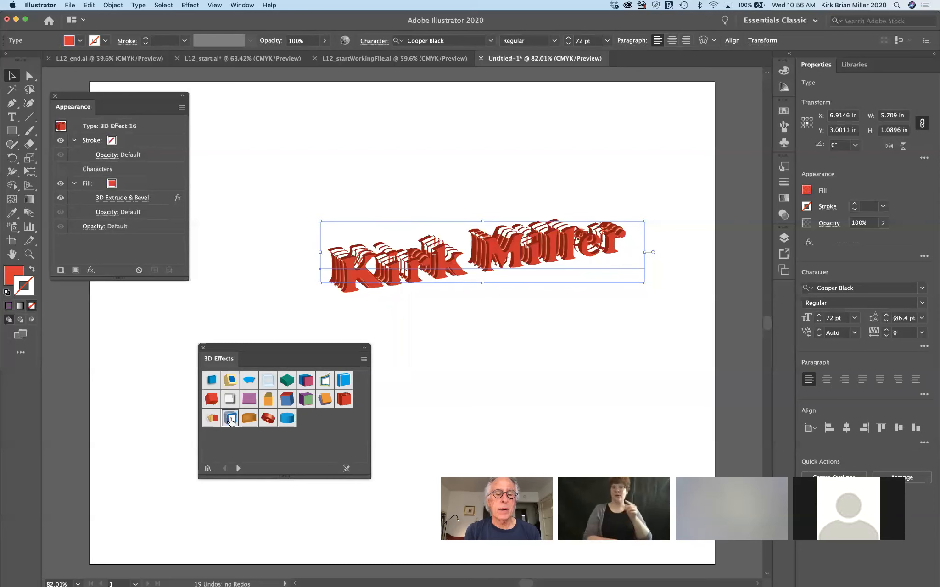
left_click(231, 419)
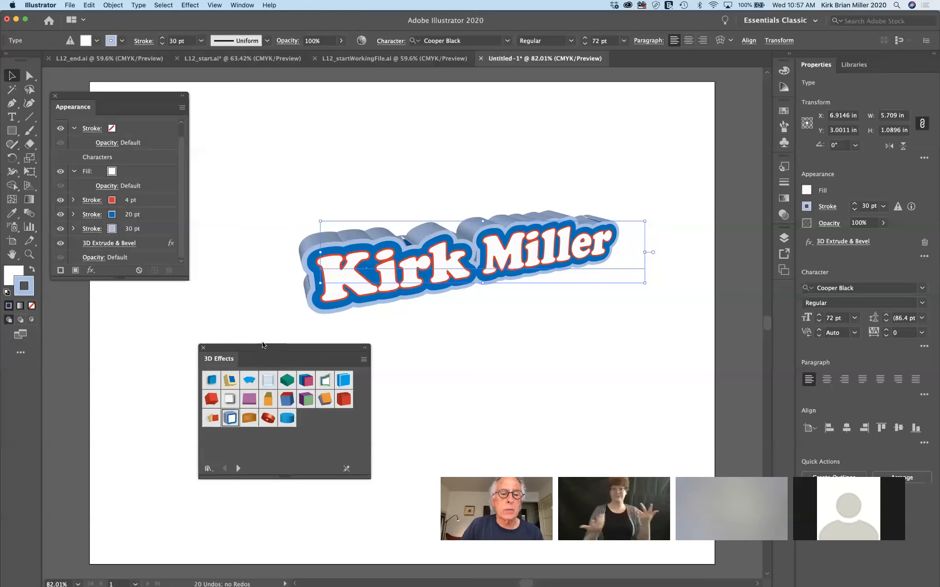
left_click_drag(261, 345, 207, 334)
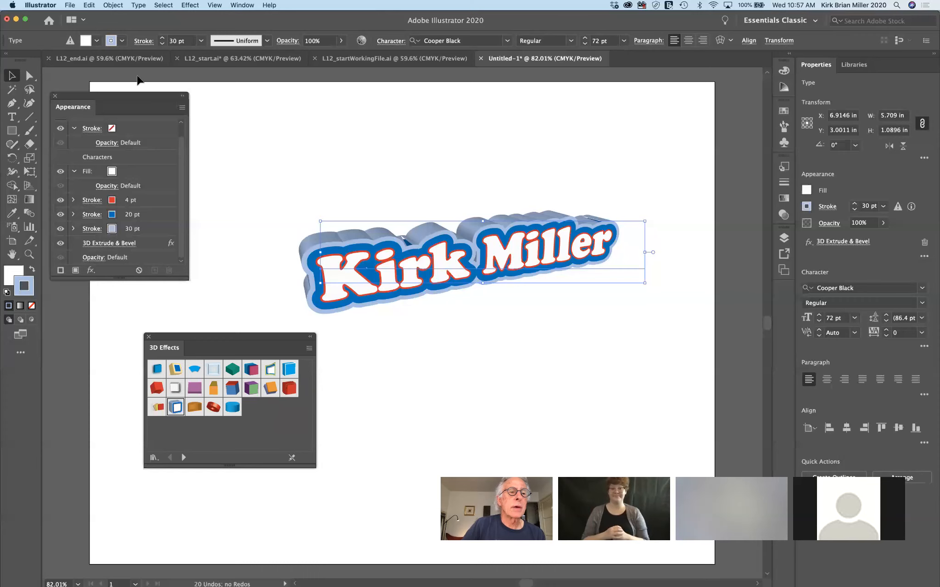
left_click_drag(141, 96, 190, 98)
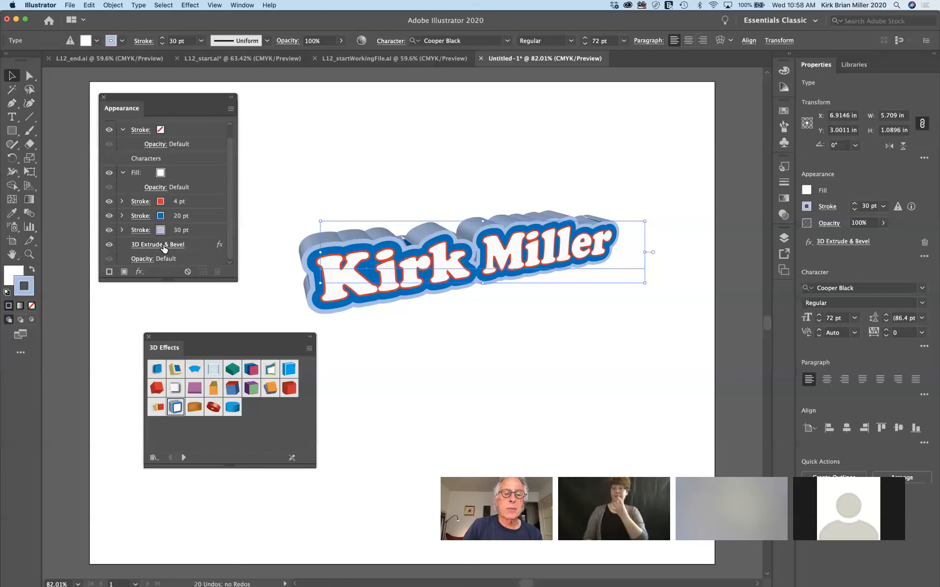
left_click(357, 355)
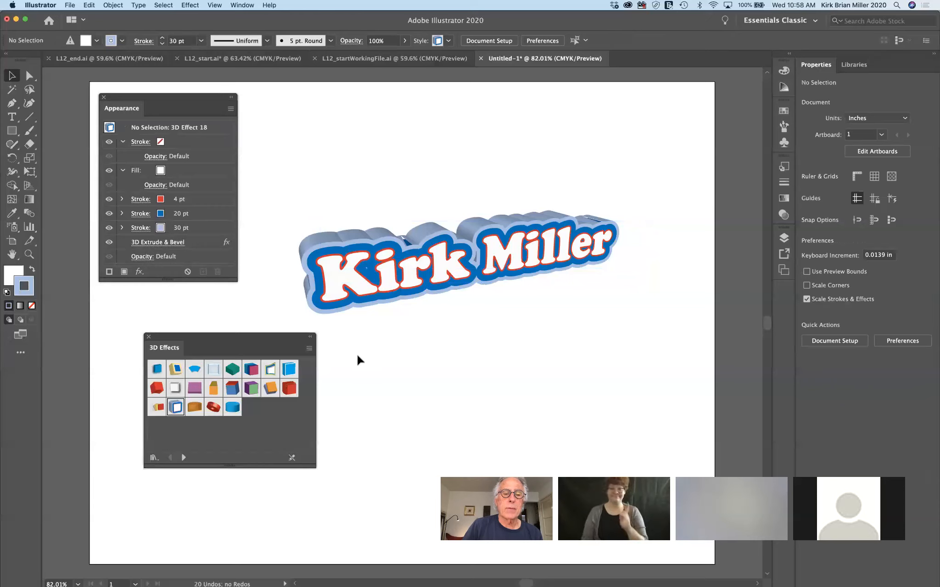